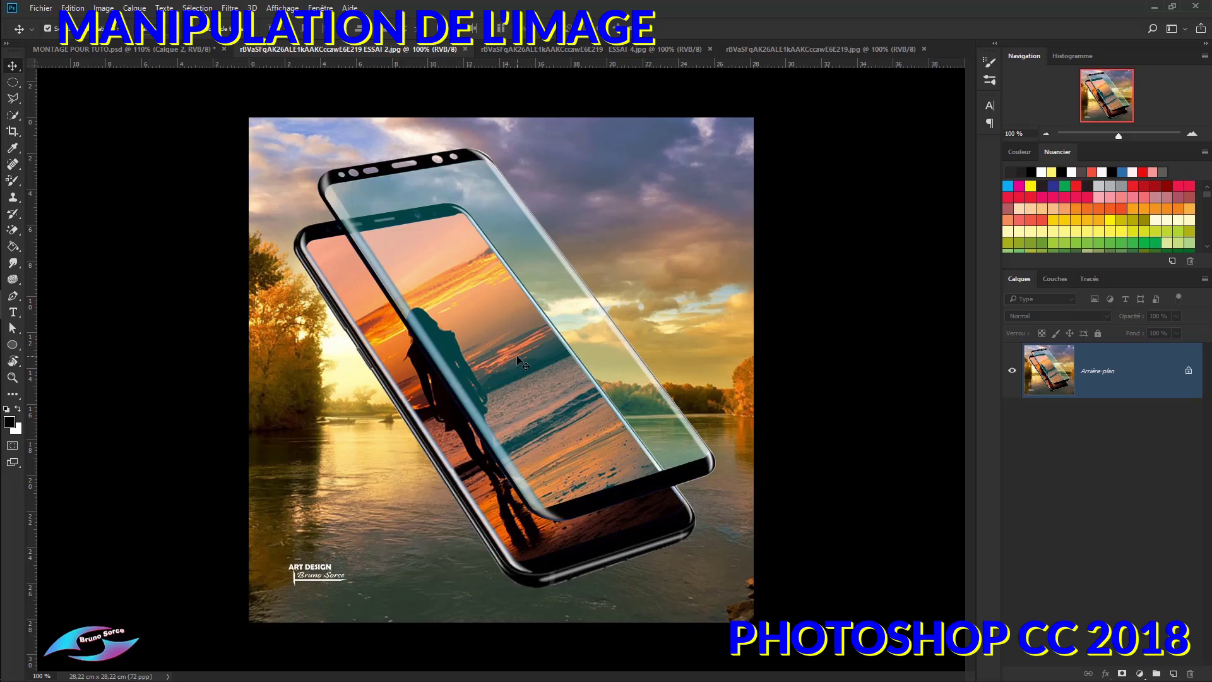
Step: Unlock the background layer of the original phone image and duplicate it
left_click(551, 51)
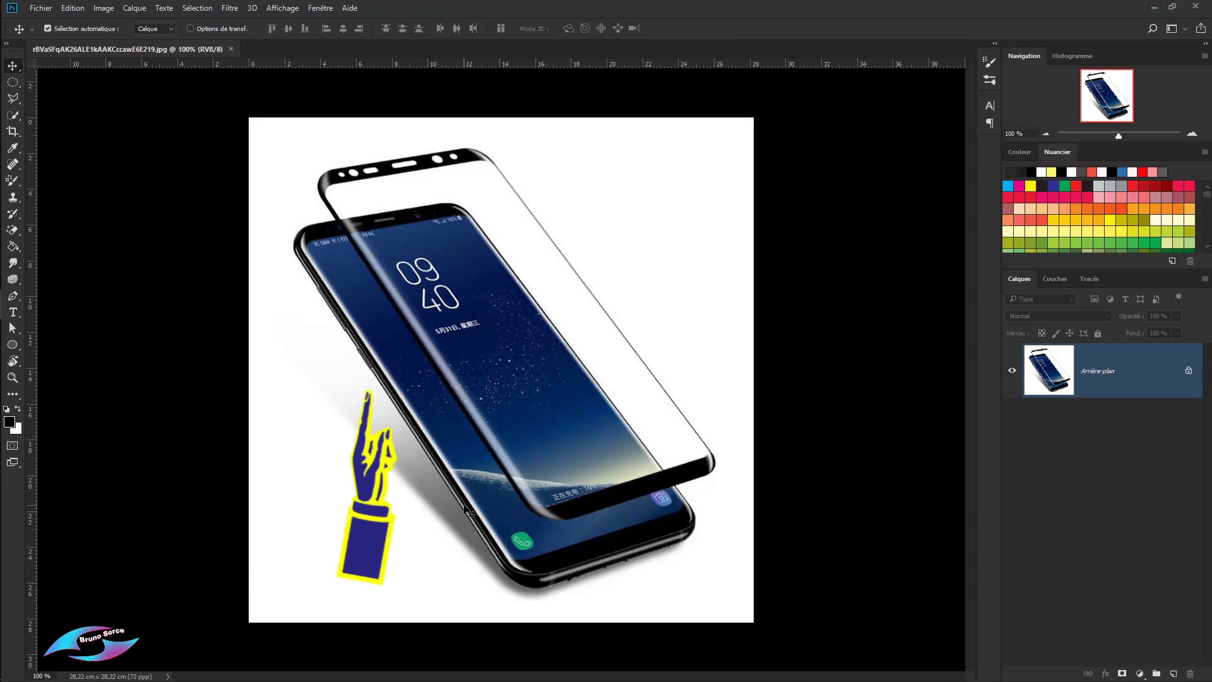
left_click(1188, 373)
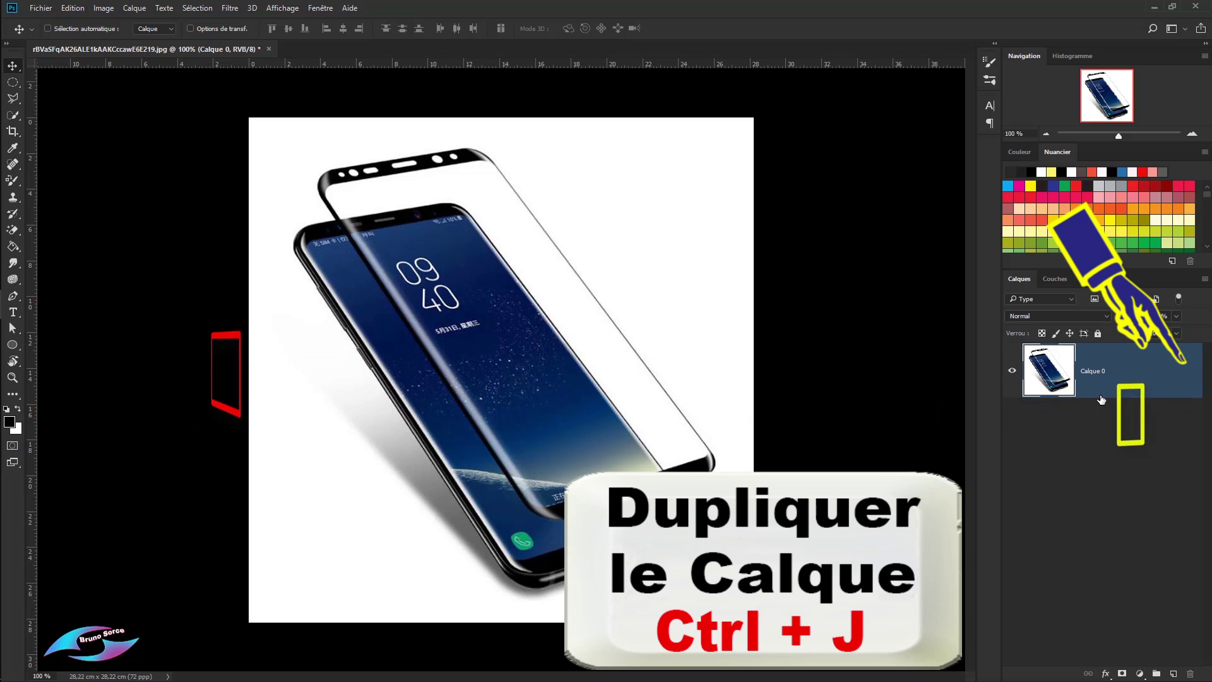
key("ctrl+j")
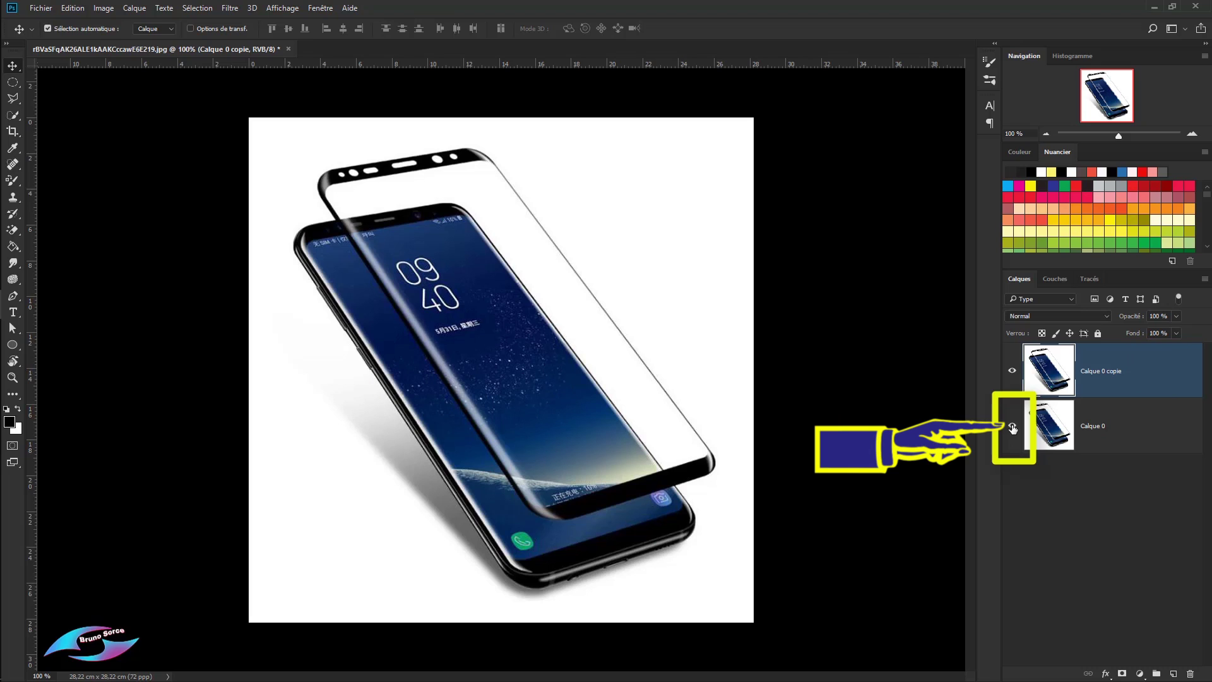
Step: Hide the original Calque 0 layer and rename its copy TELEPHONE DETOURER
double_click(1099, 372)
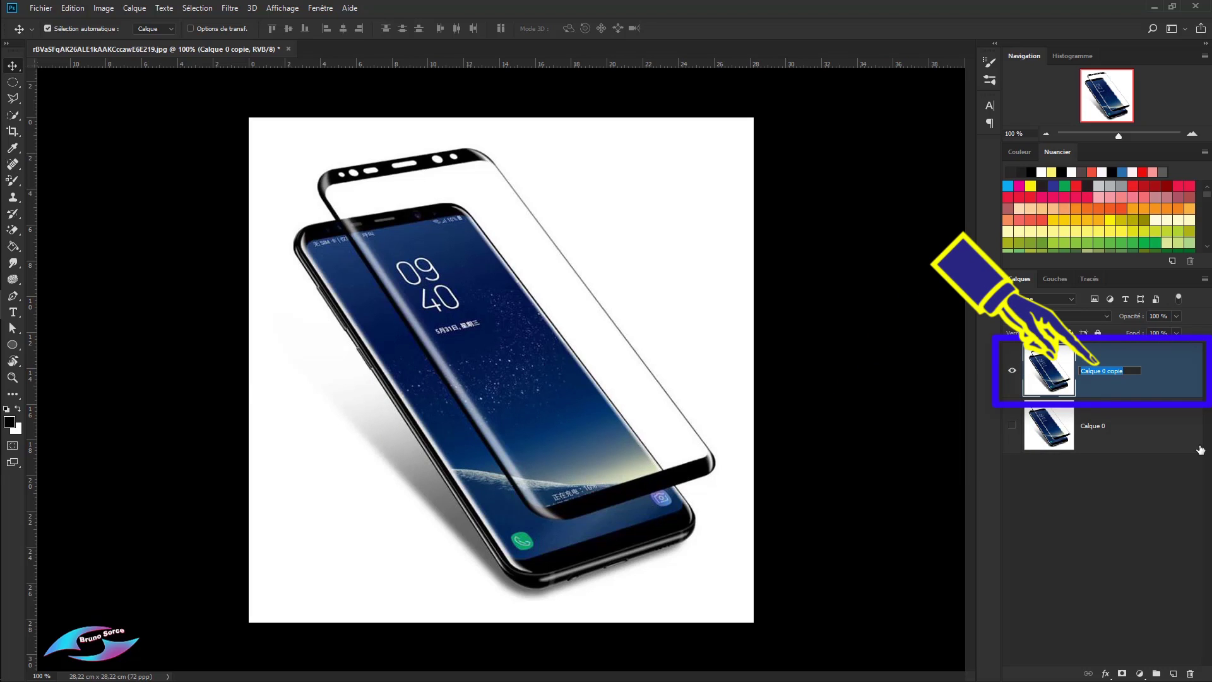
type("TELEPHONE DETOURER")
key("Return")
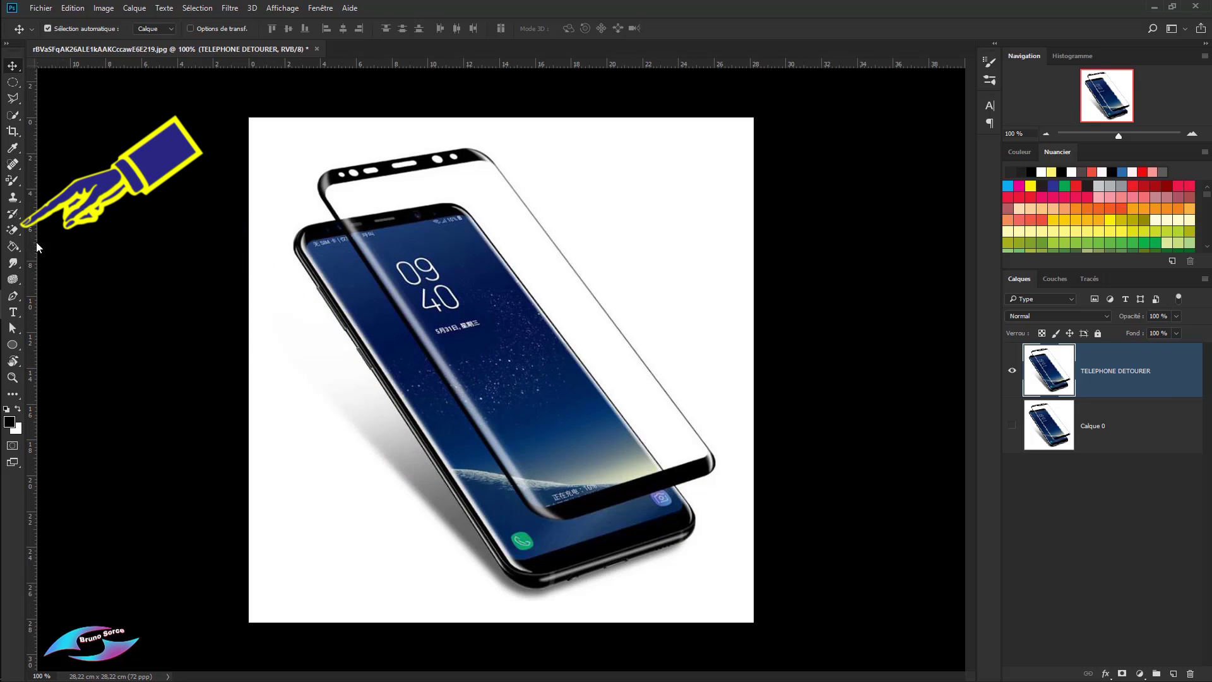
Step: Erase the white background around the phone on the TELEPHONE DETOURER layer with the Magic Eraser
left_click(14, 231)
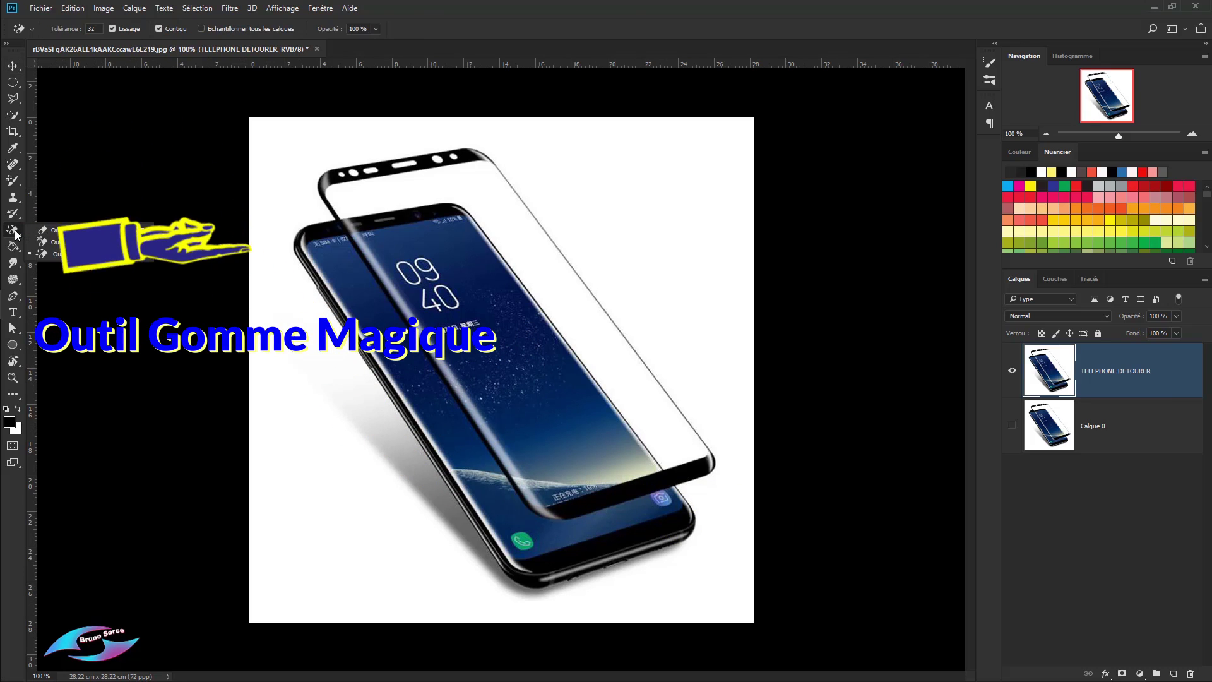
right_click(13, 231)
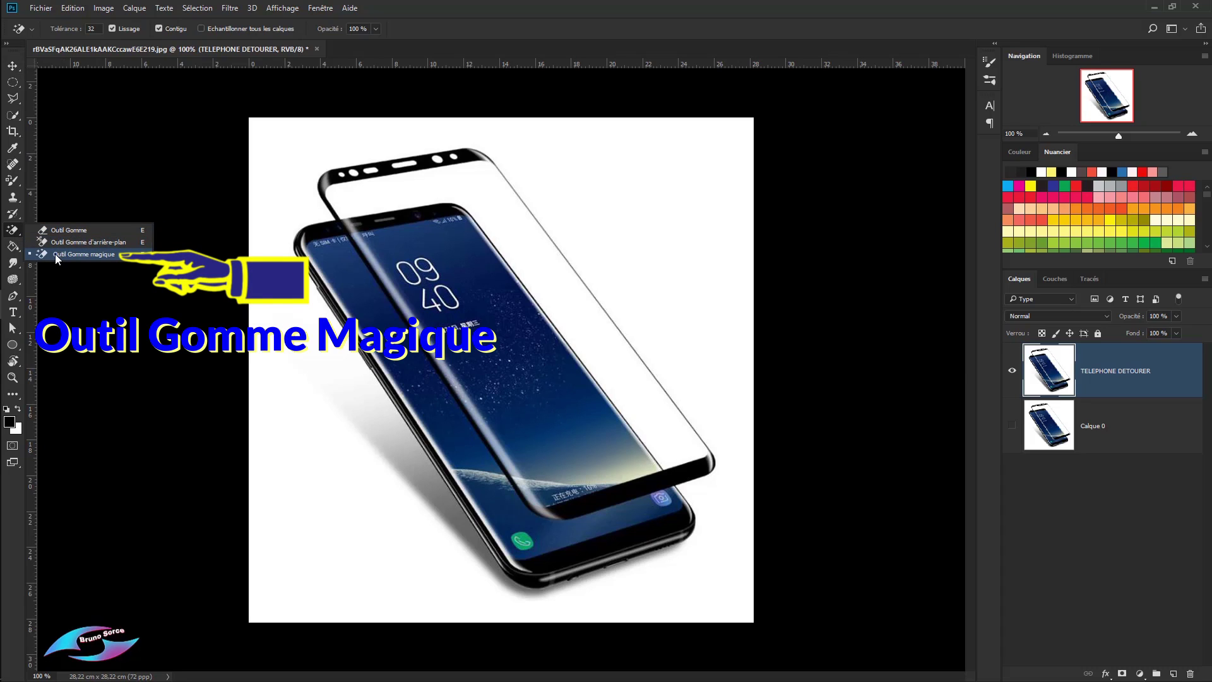
left_click(87, 255)
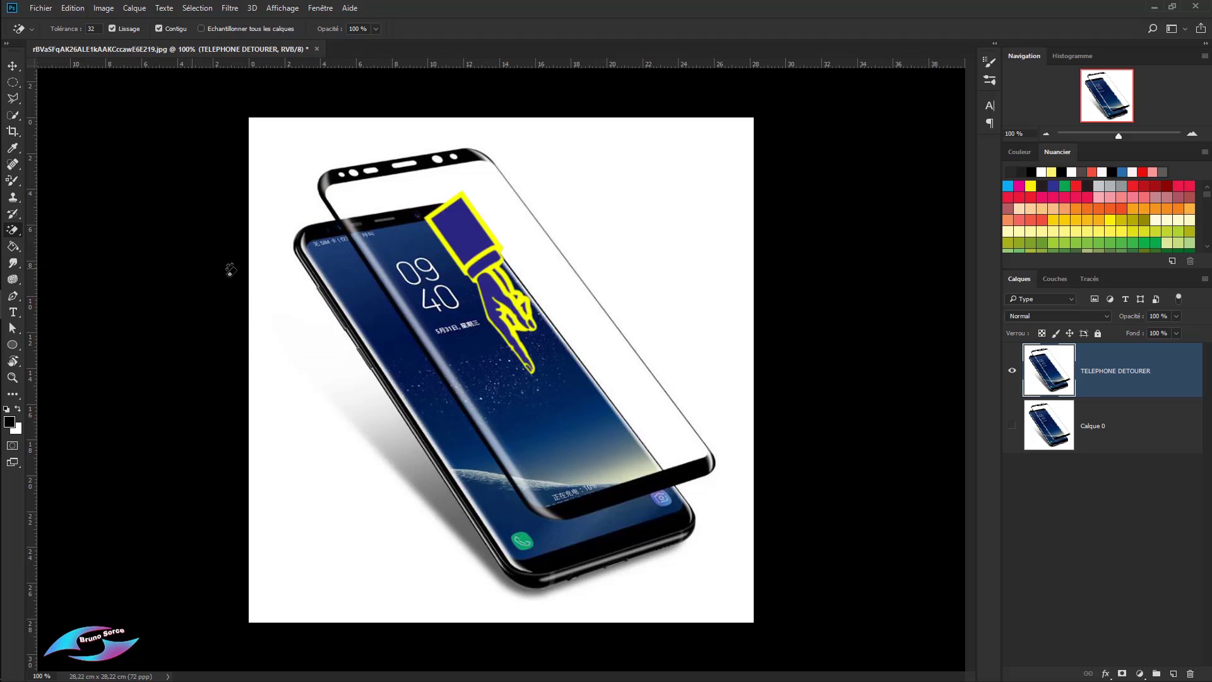
left_click(640, 206)
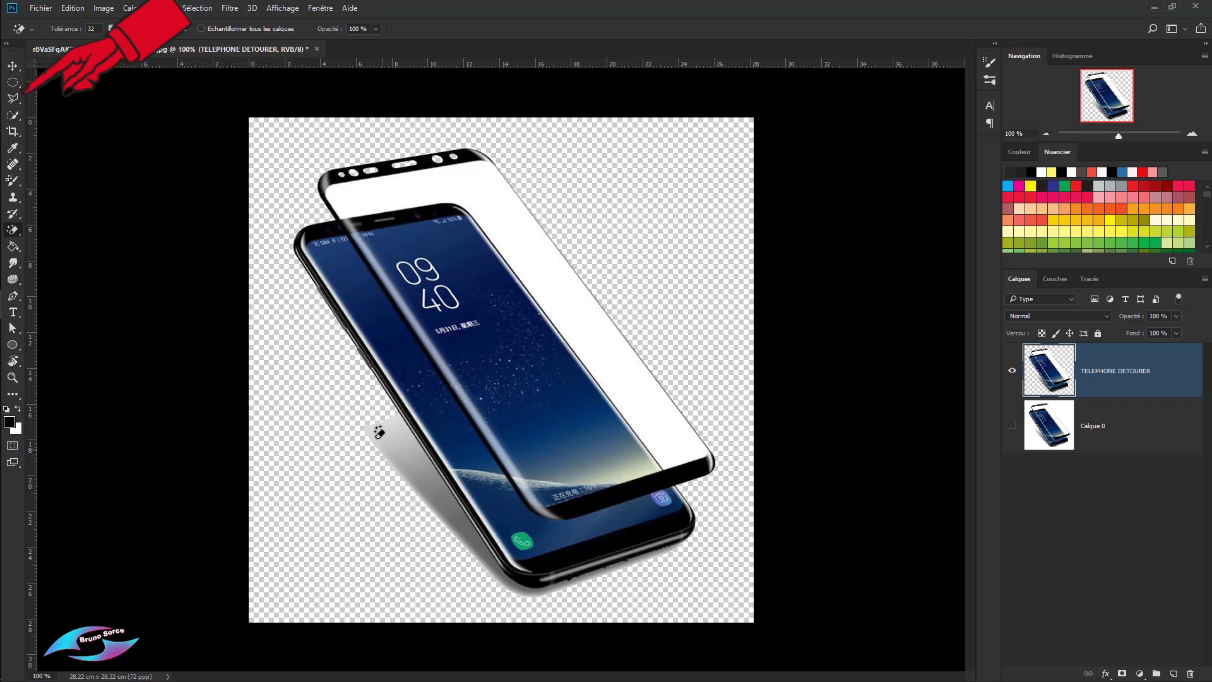
Step: Outline the grey shadow along the phone's left and bottom edges with the Polygonal Lasso, delete it and deselect
left_click(13, 100)
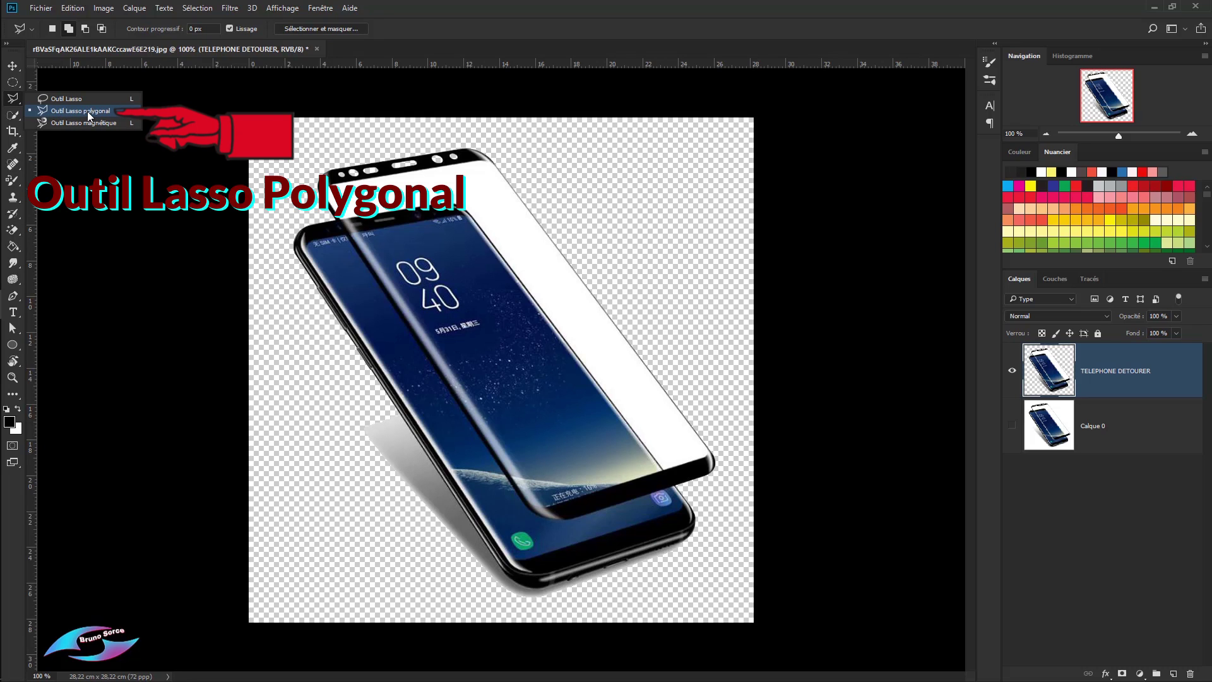
left_click(87, 111)
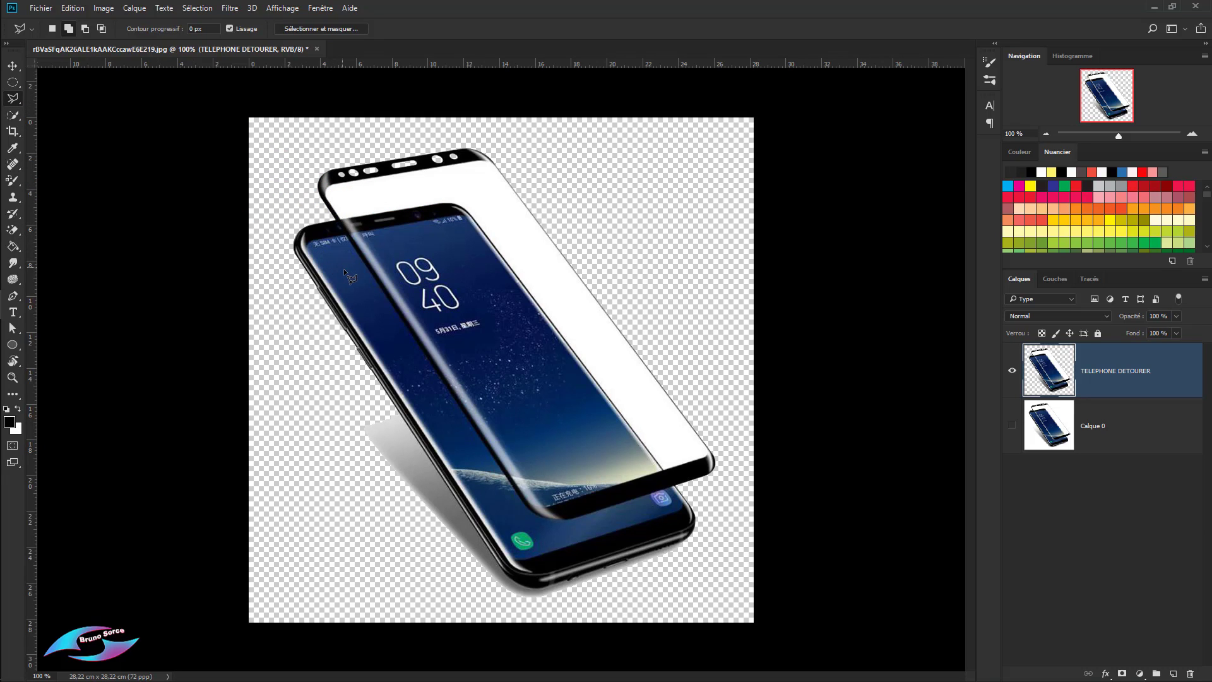
scroll(392, 414, "up", 7)
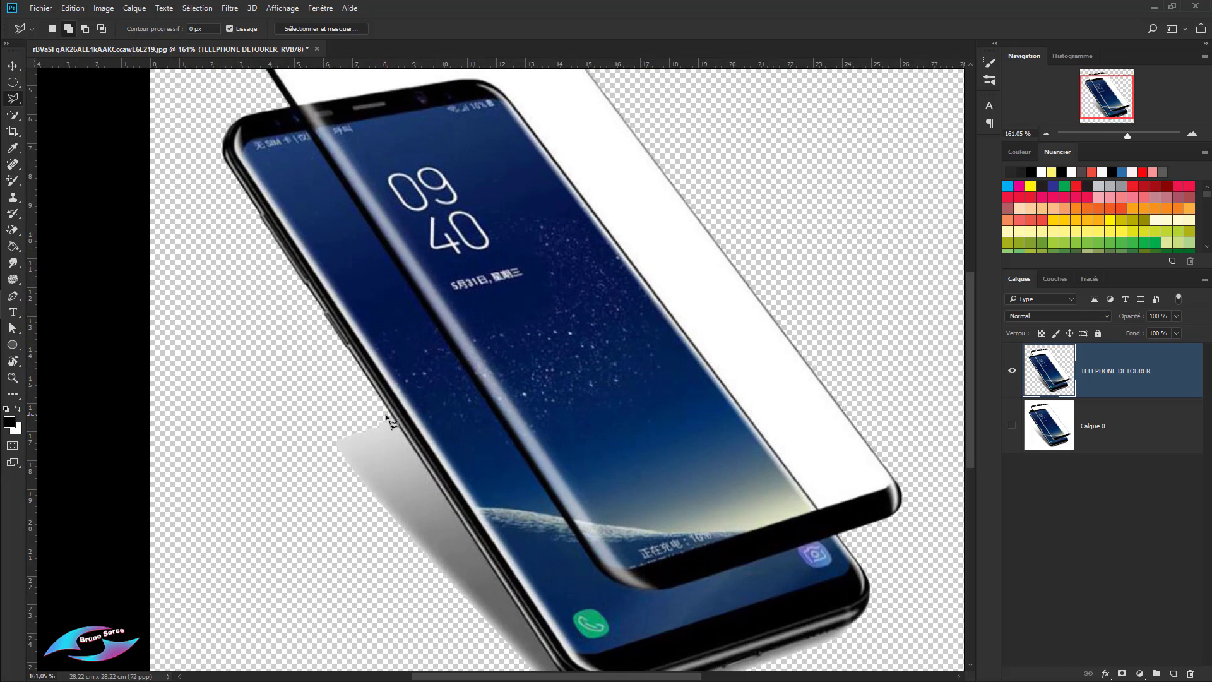
left_click_drag(406, 445, 382, 263)
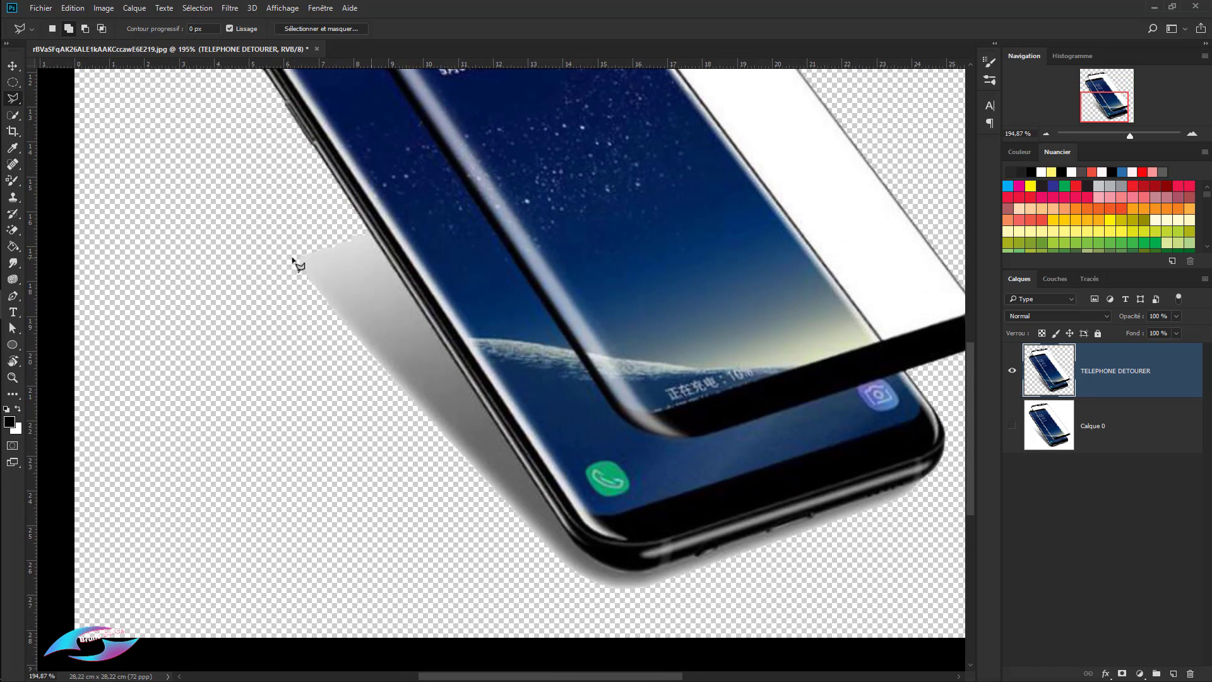
left_click(364, 225)
left_click(585, 553)
left_click(943, 470)
left_click(947, 624)
left_click(215, 611)
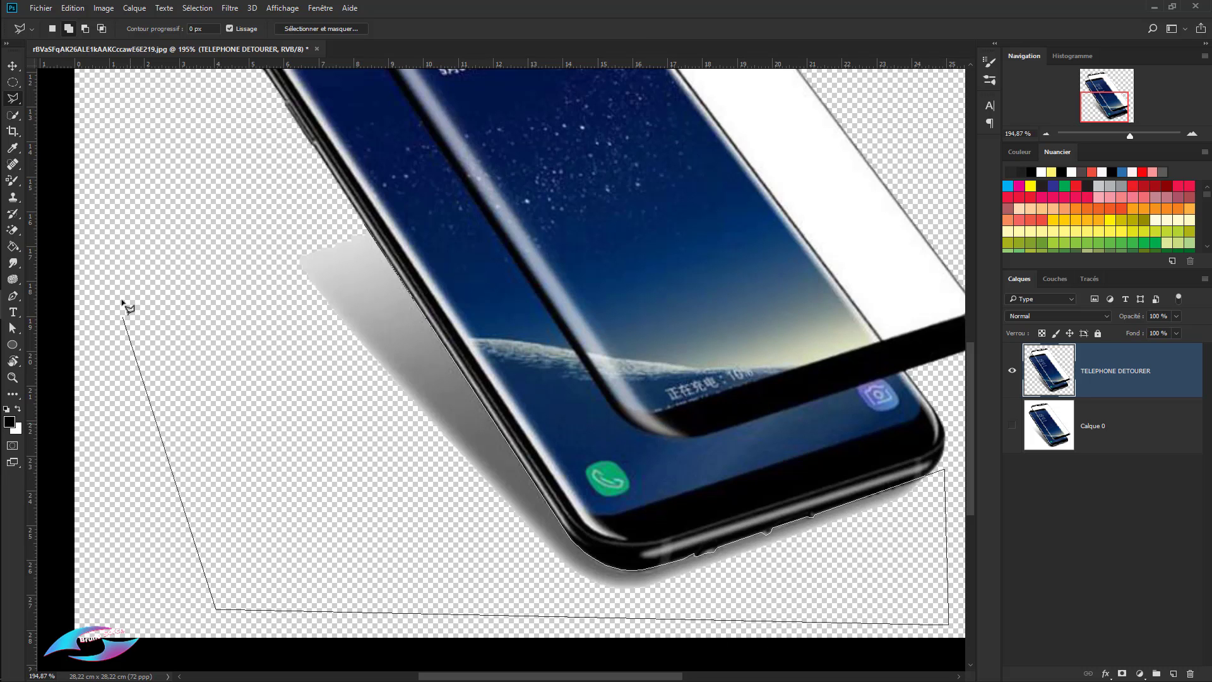
left_click(118, 195)
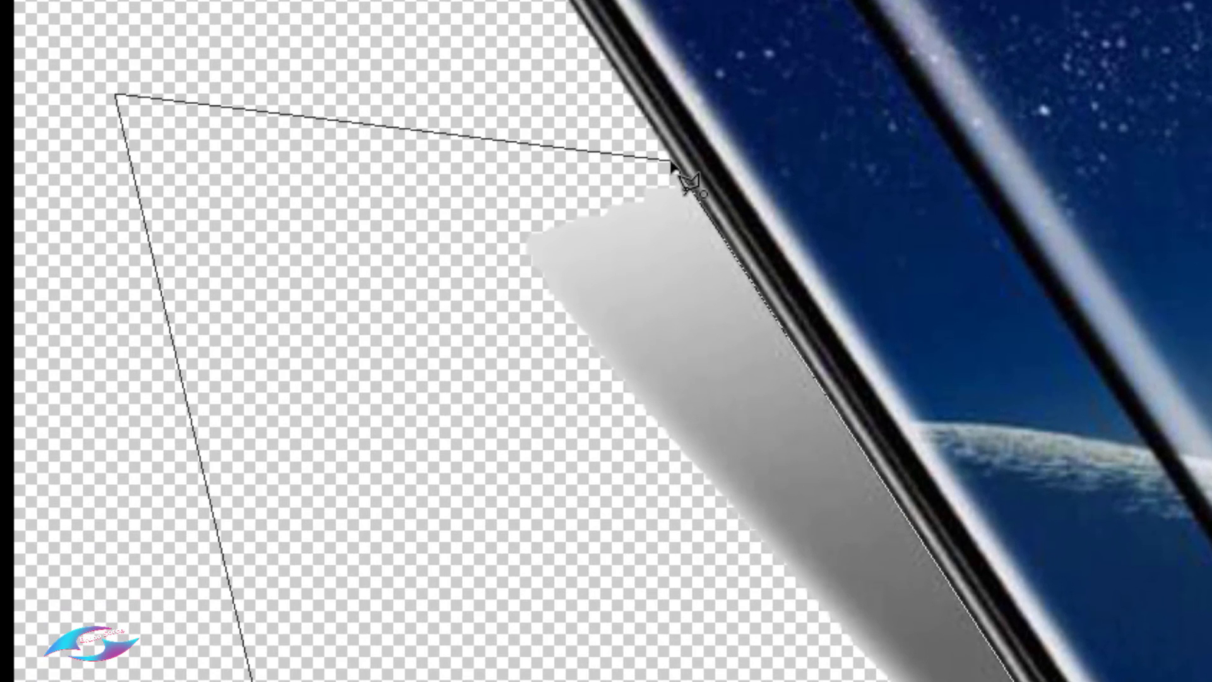
left_click(673, 166)
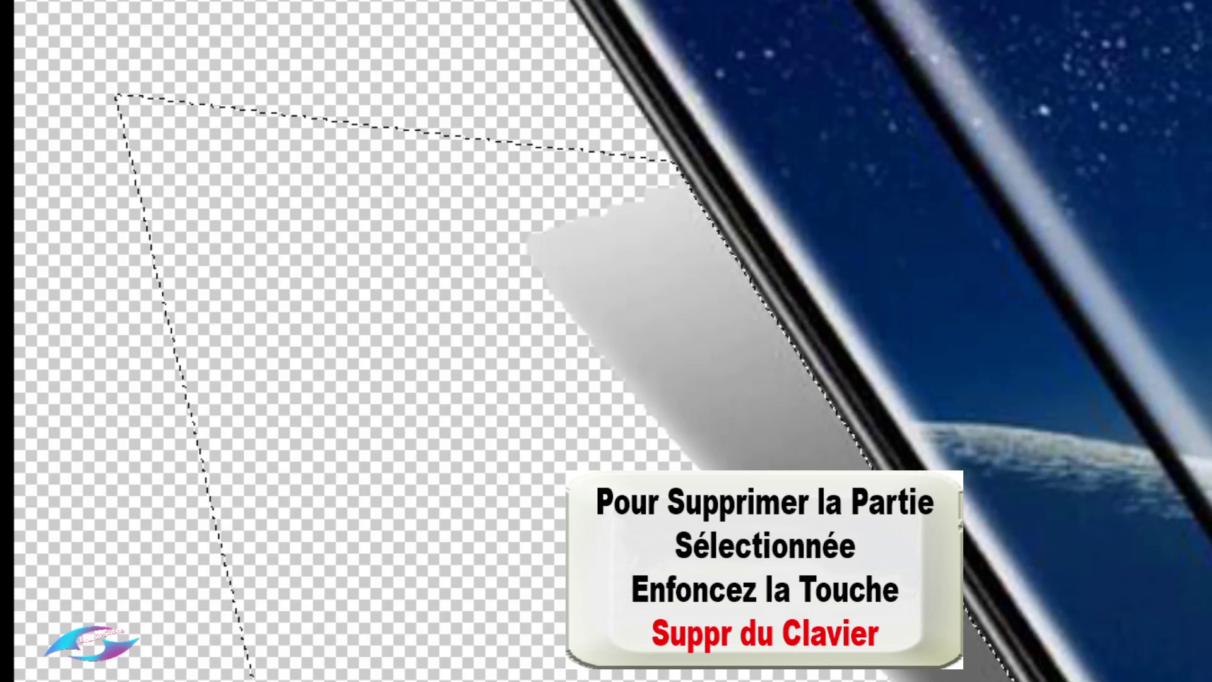
key("Delete")
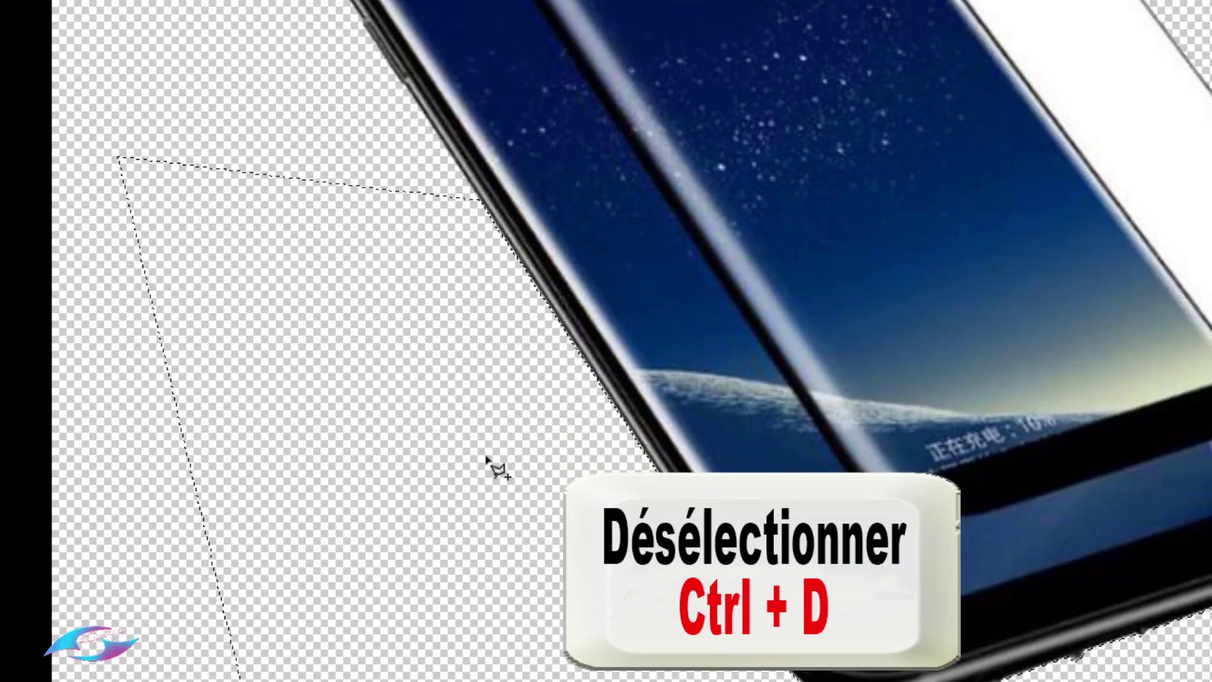
key("ctrl+d")
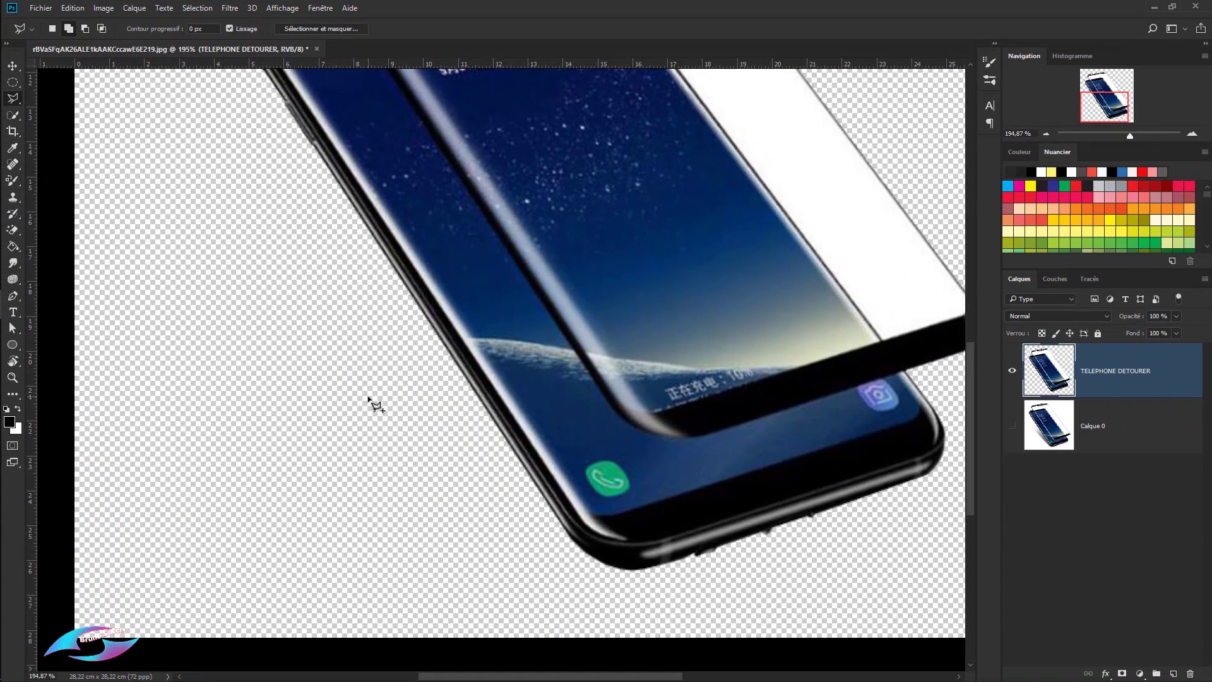
Step: Select the thin strip along the right edge of the glass protector with the Polygonal Lasso and copy it to a new layer
key("ctrl+0")
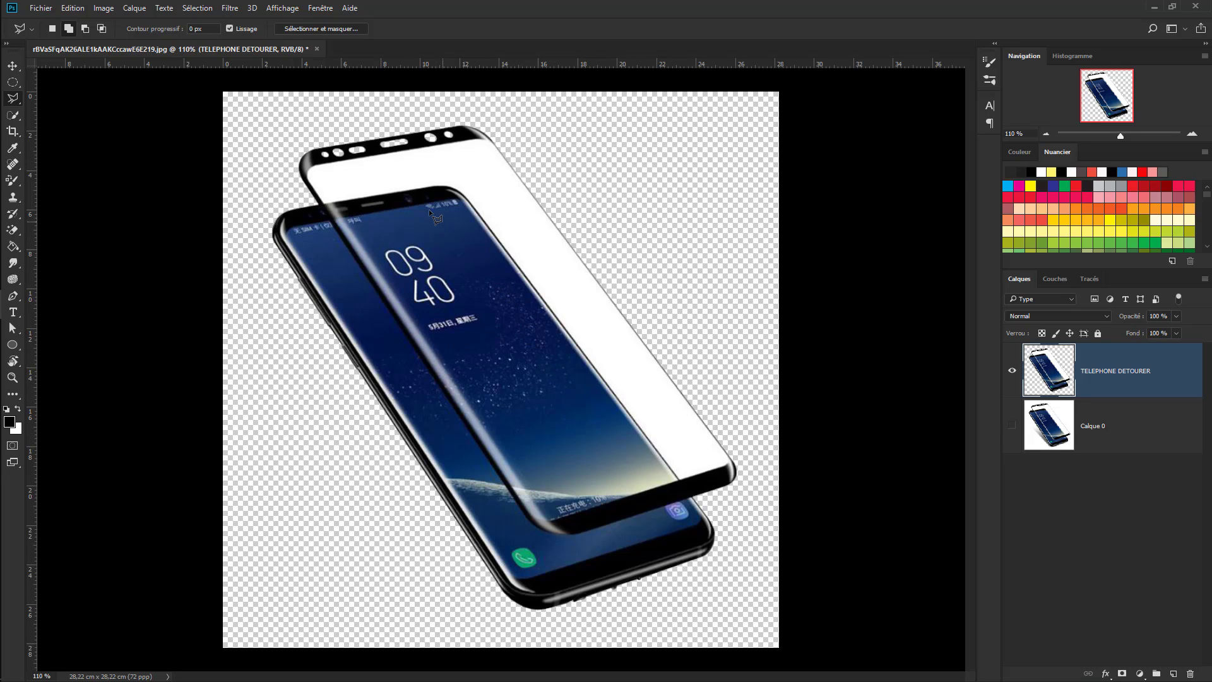
scroll(499, 284, "up", 4)
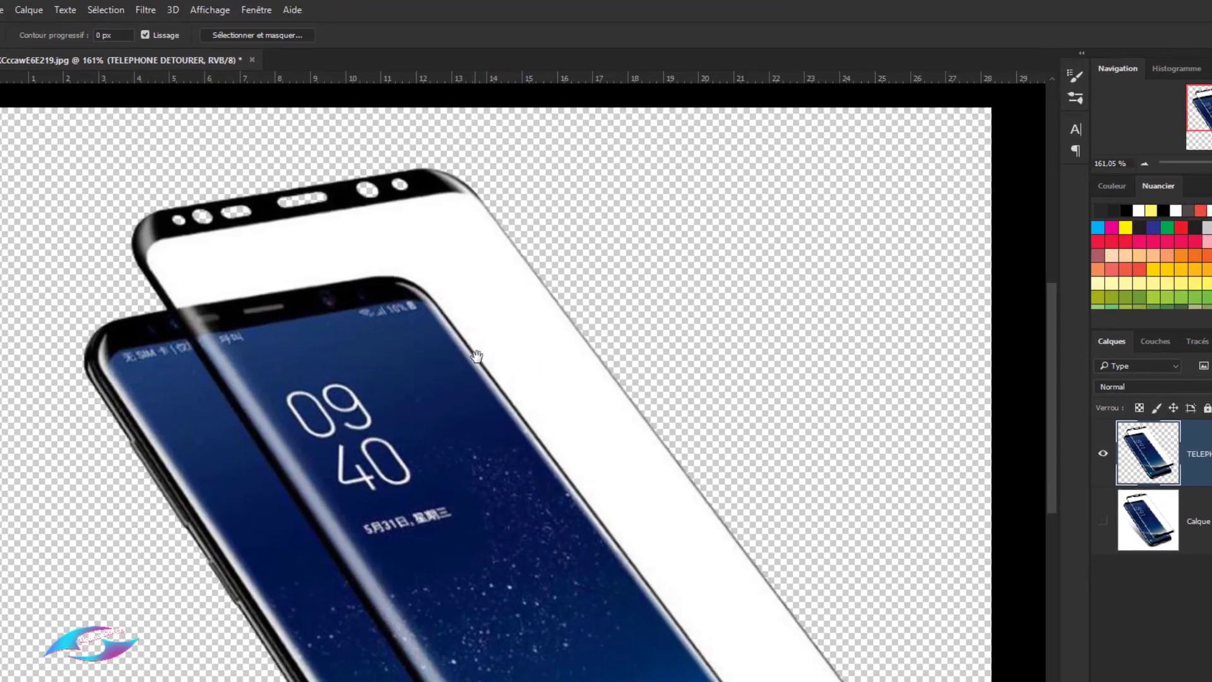
scroll(477, 357, "up", 3)
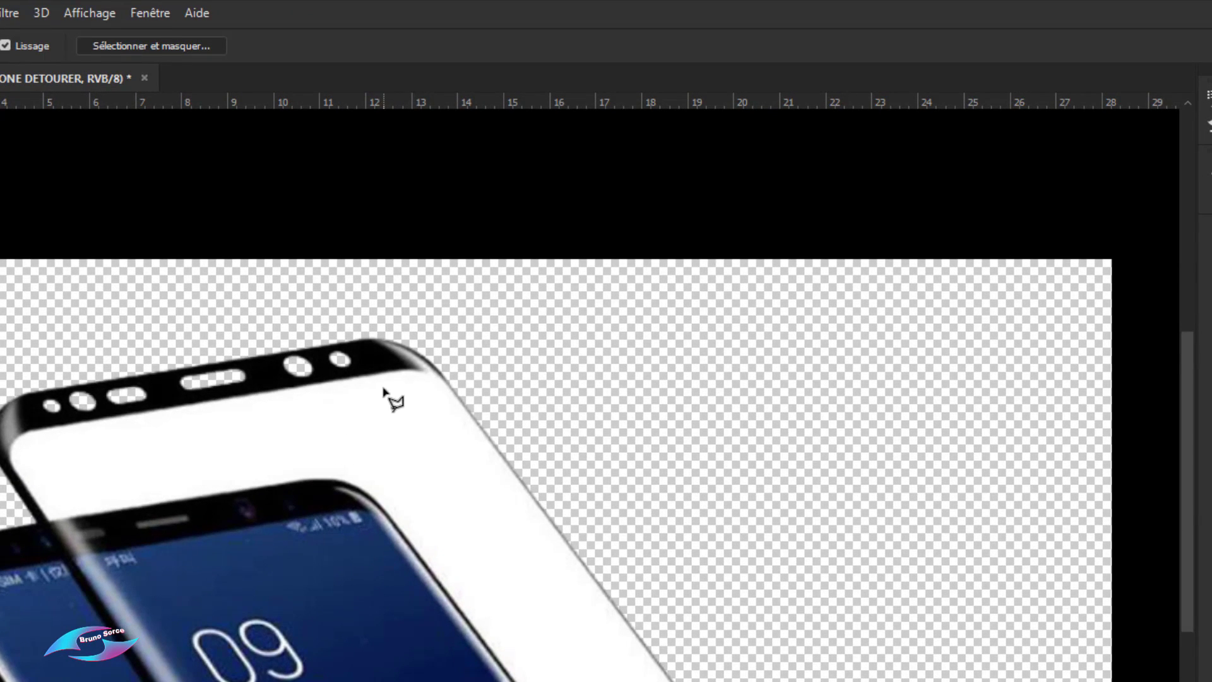
left_click(375, 342)
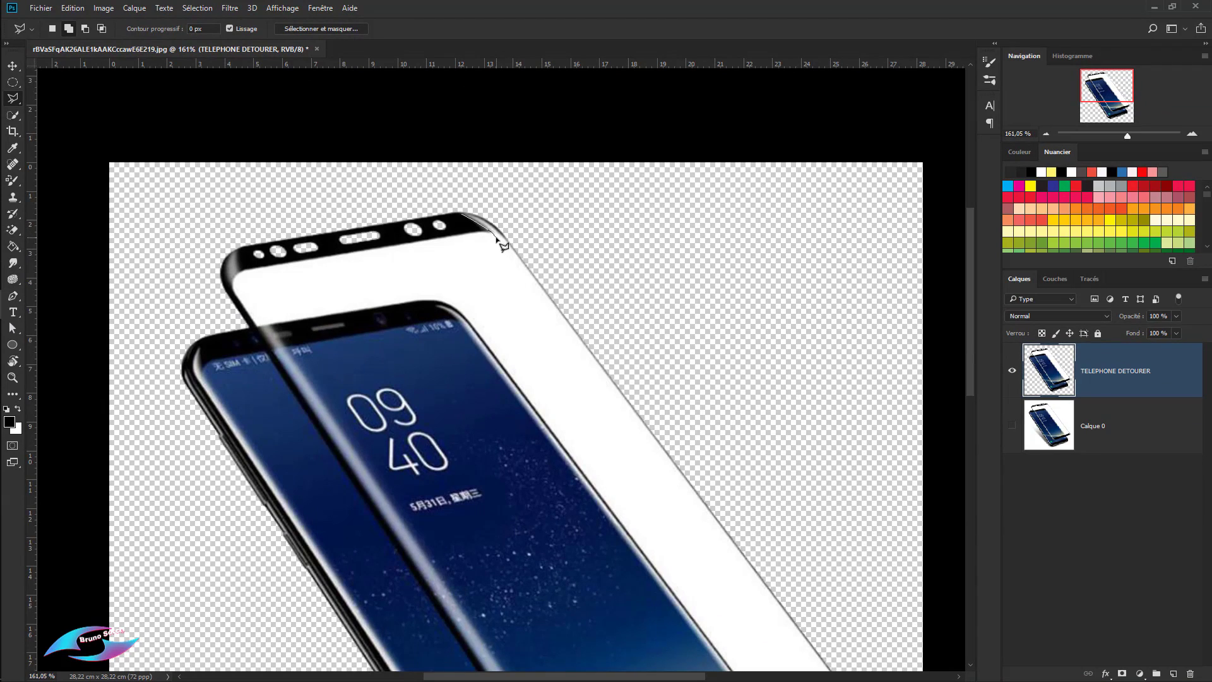
left_click(496, 237)
key("space")
left_click_drag(611, 444, 452, 242)
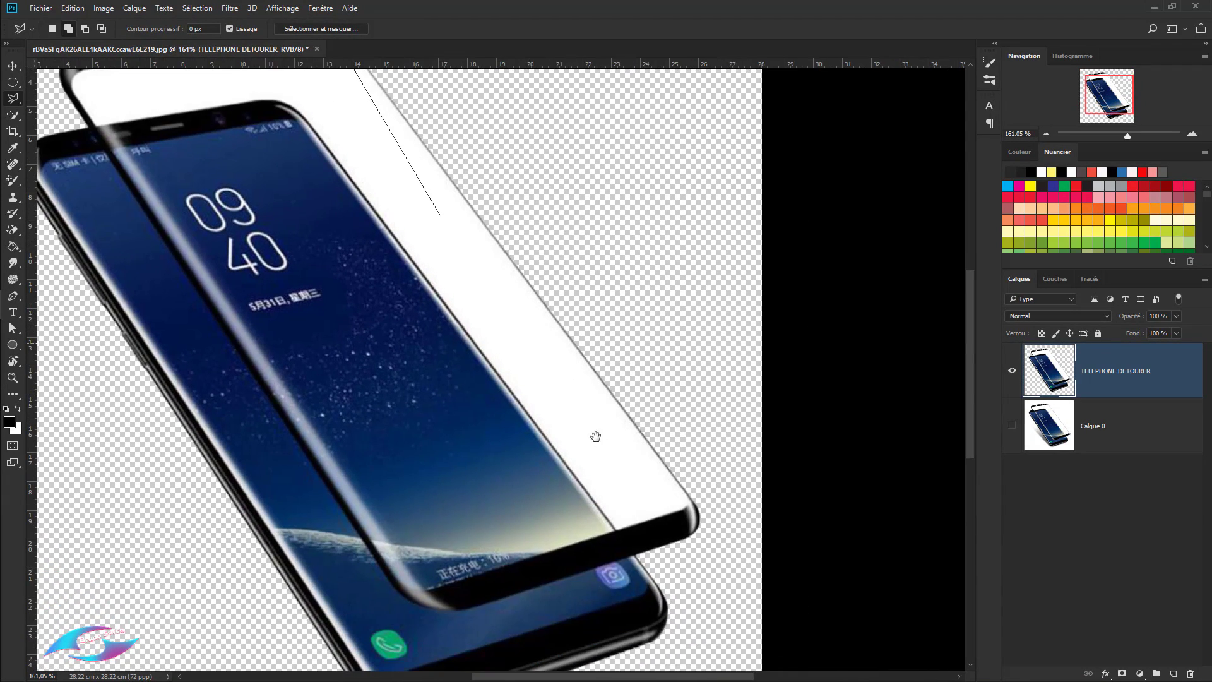
left_click(685, 496)
left_click_drag(284, 169, 569, 523)
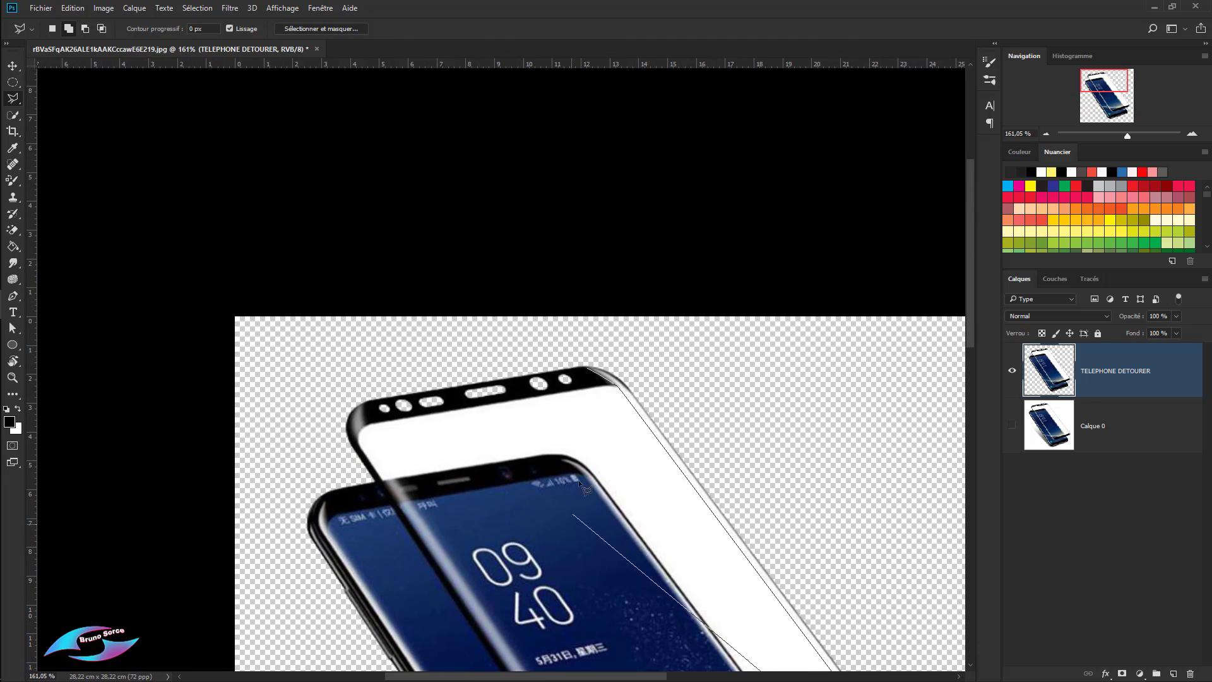
double_click(621, 384)
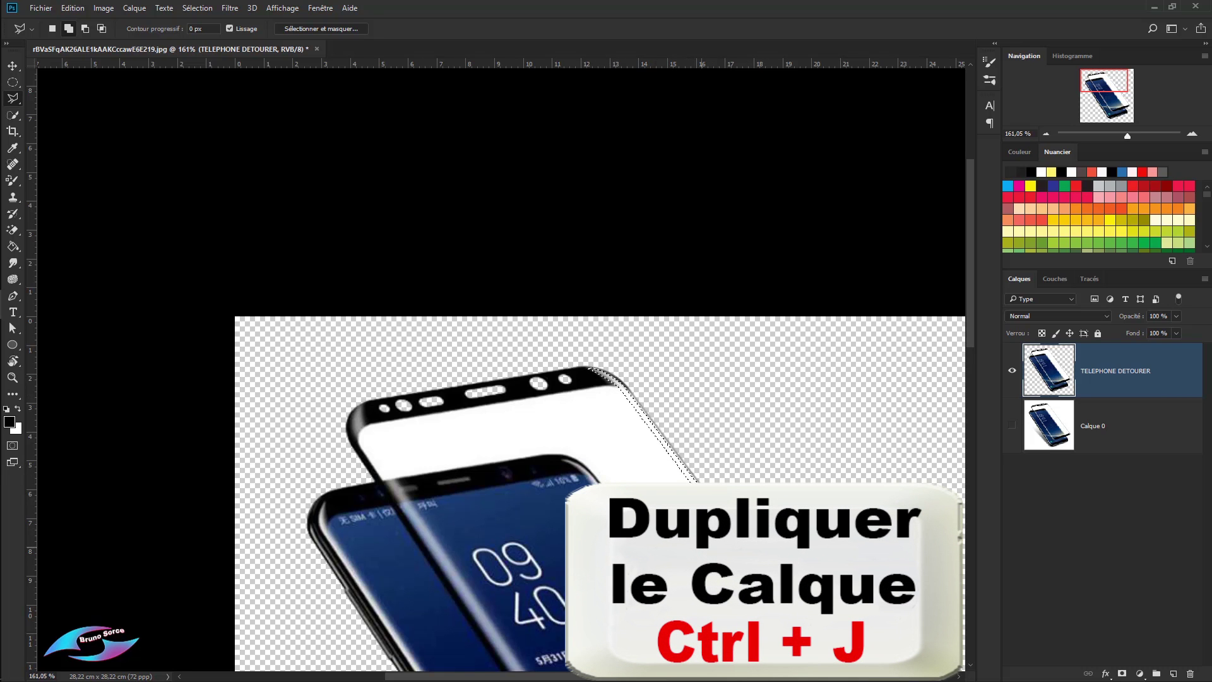
key("ctrl+j")
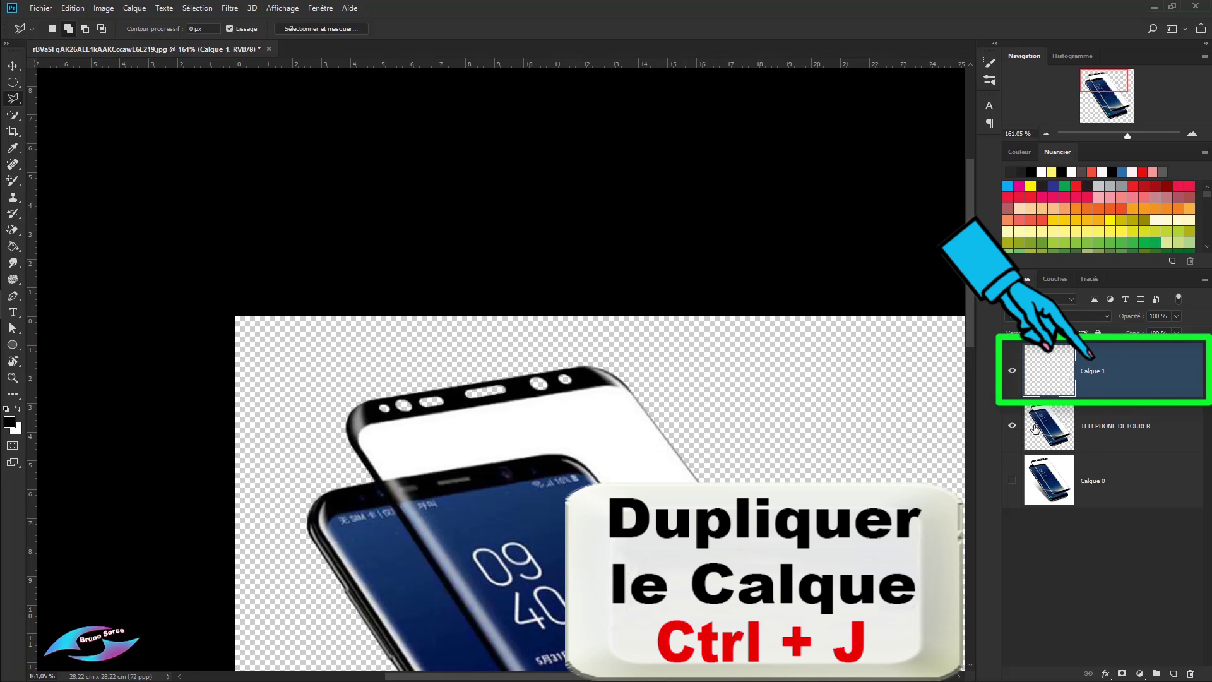
Step: Check the copied strip with the TELEPHONE DETOURER layer hidden and shown again, and rename the strip's layer "reflet dessus droit"
left_click(1014, 427)
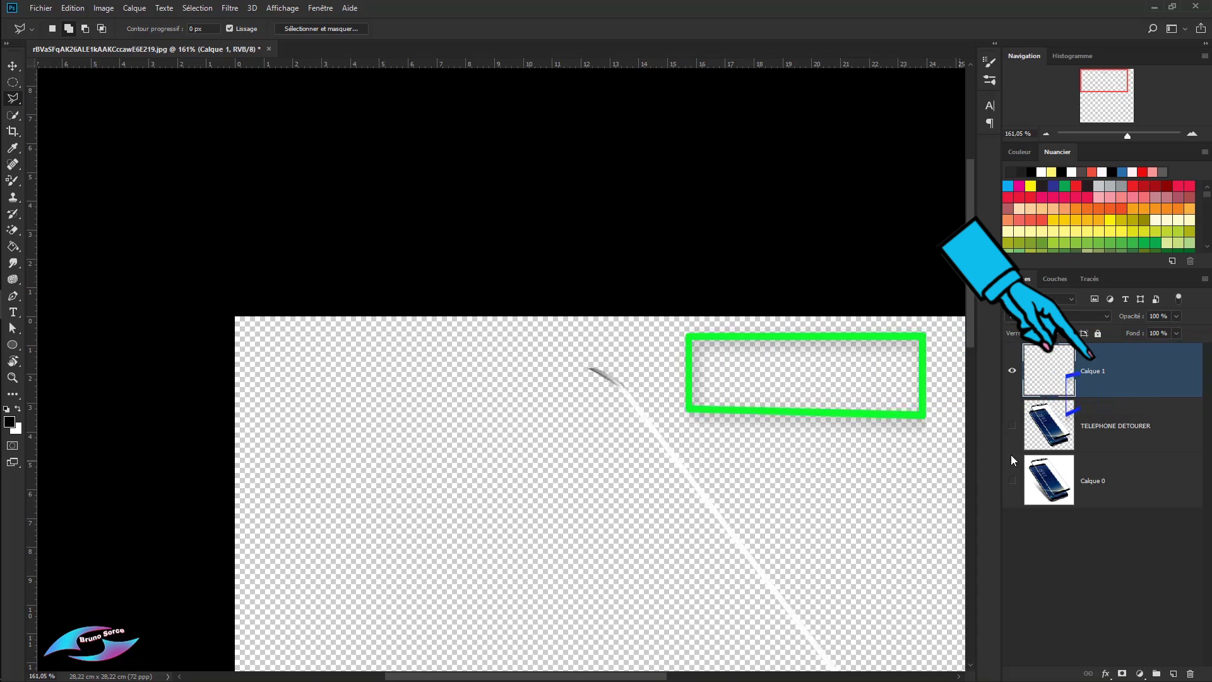
left_click(1012, 425)
left_click(1073, 427)
double_click(1092, 372)
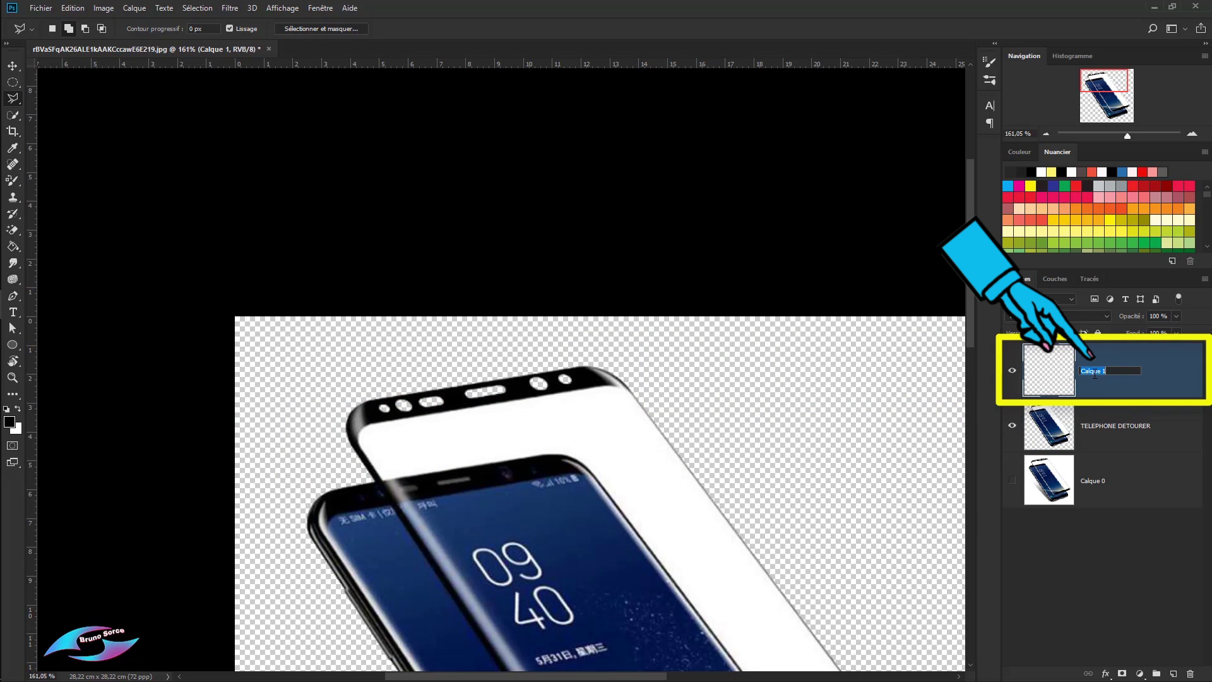
type("reflet dessus droit")
key("Return")
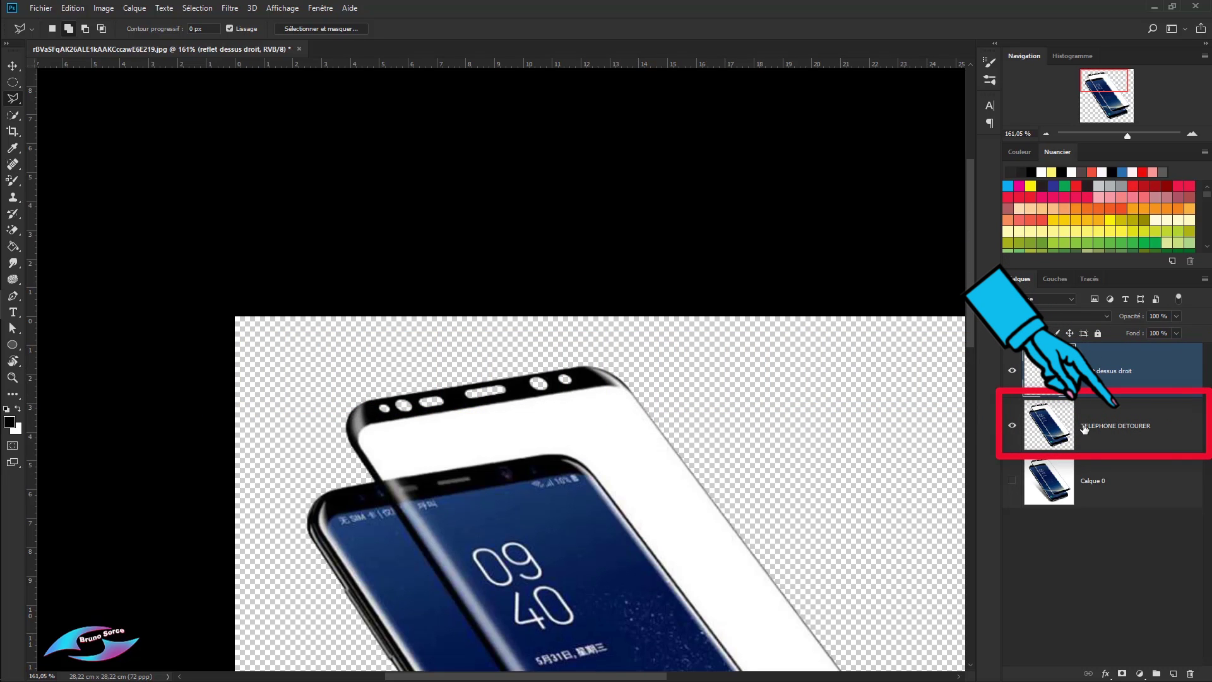
Step: On the TELEPHONE DETOURER layer, select the reflection along the phone's right edge with the Polygonal Lasso and copy it to a new layer
left_click(1118, 435)
scroll(663, 442, "up", 2)
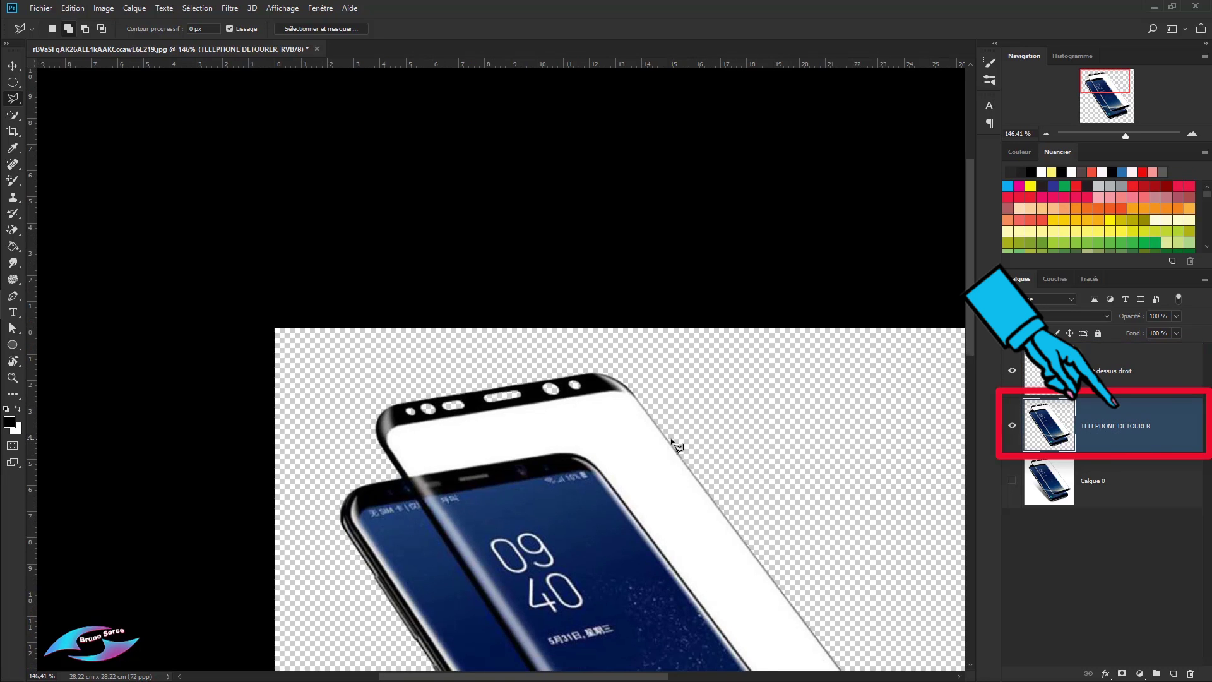
scroll(653, 464, "up", 2)
left_click_drag(617, 493, 457, 191)
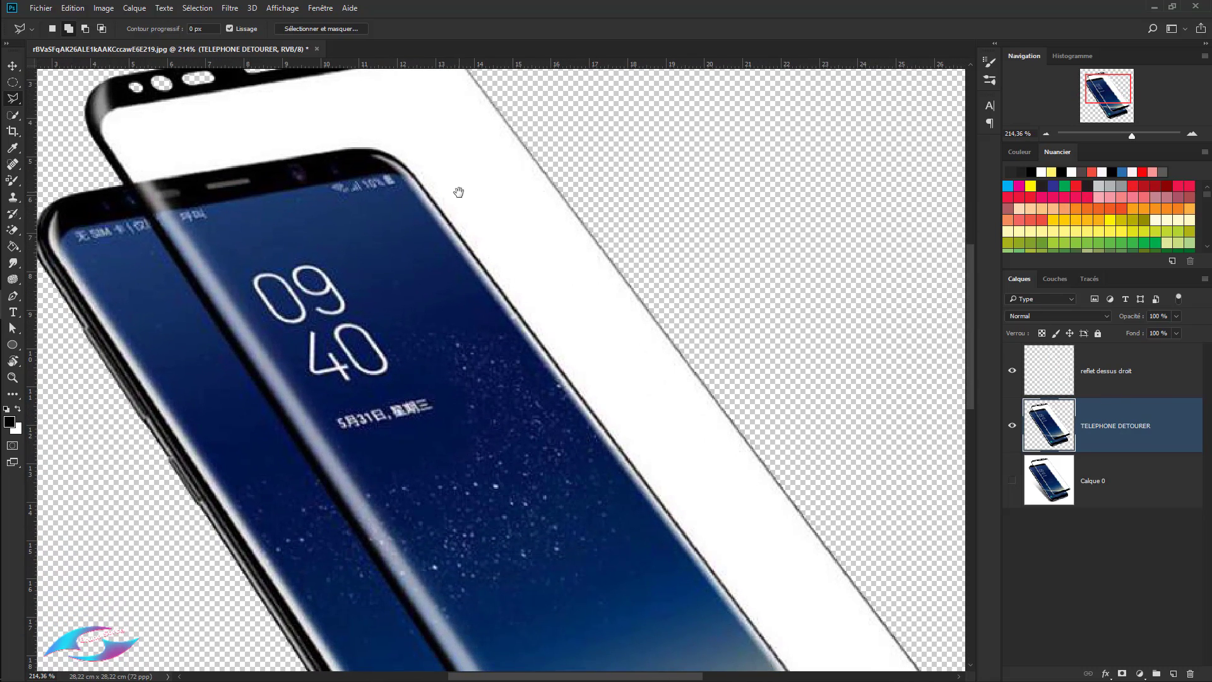
left_click(372, 157)
left_click_drag(596, 482, 362, 76)
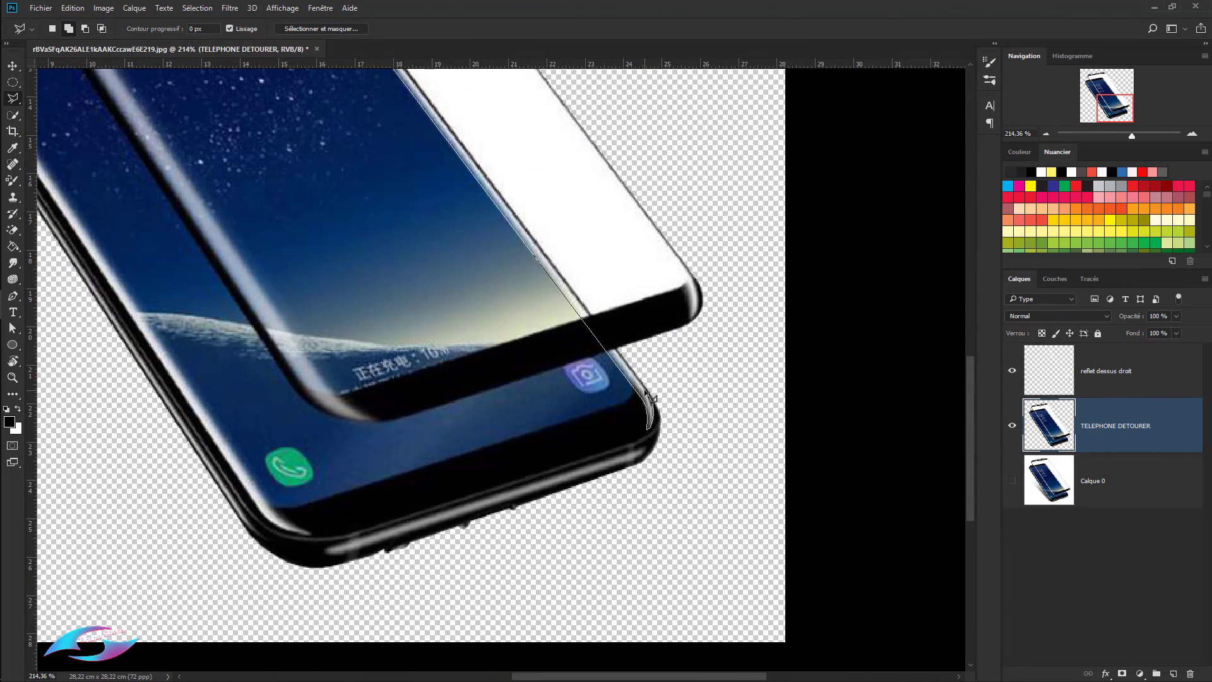
left_click(646, 391)
left_click_drag(414, 183, 651, 485)
mouse_move(368, 90)
left_mouse_down()
mouse_move(402, 120)
mouse_move(504, 329)
left_mouse_up()
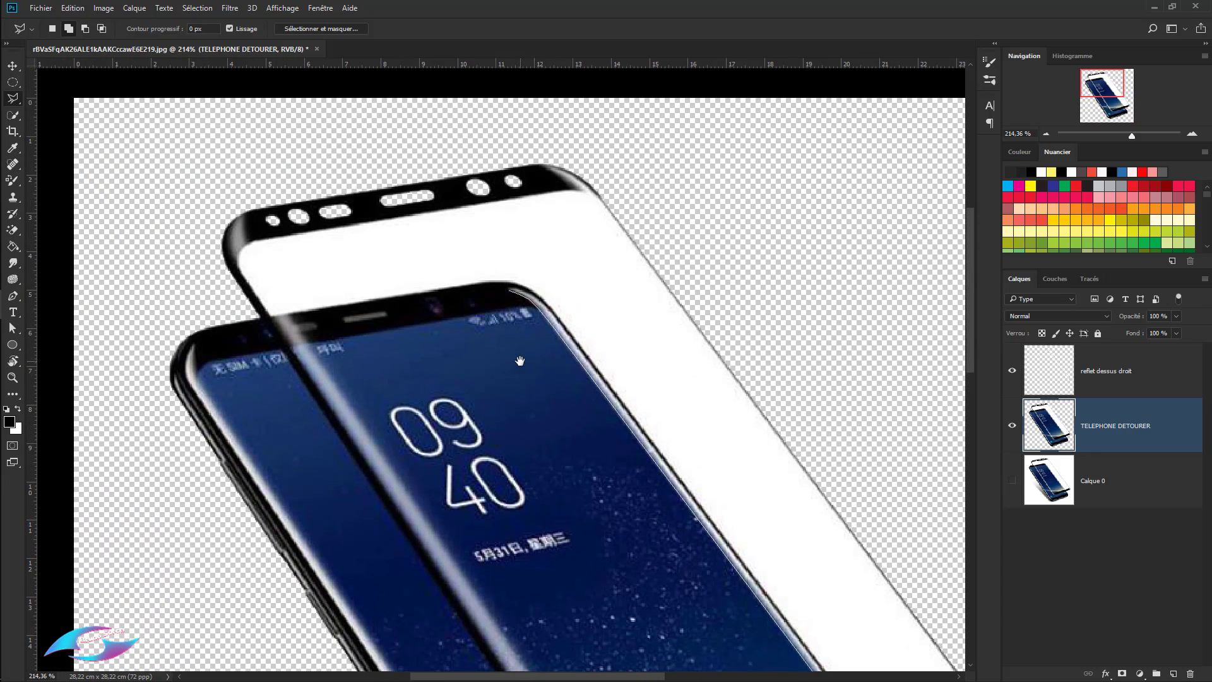
double_click(534, 311)
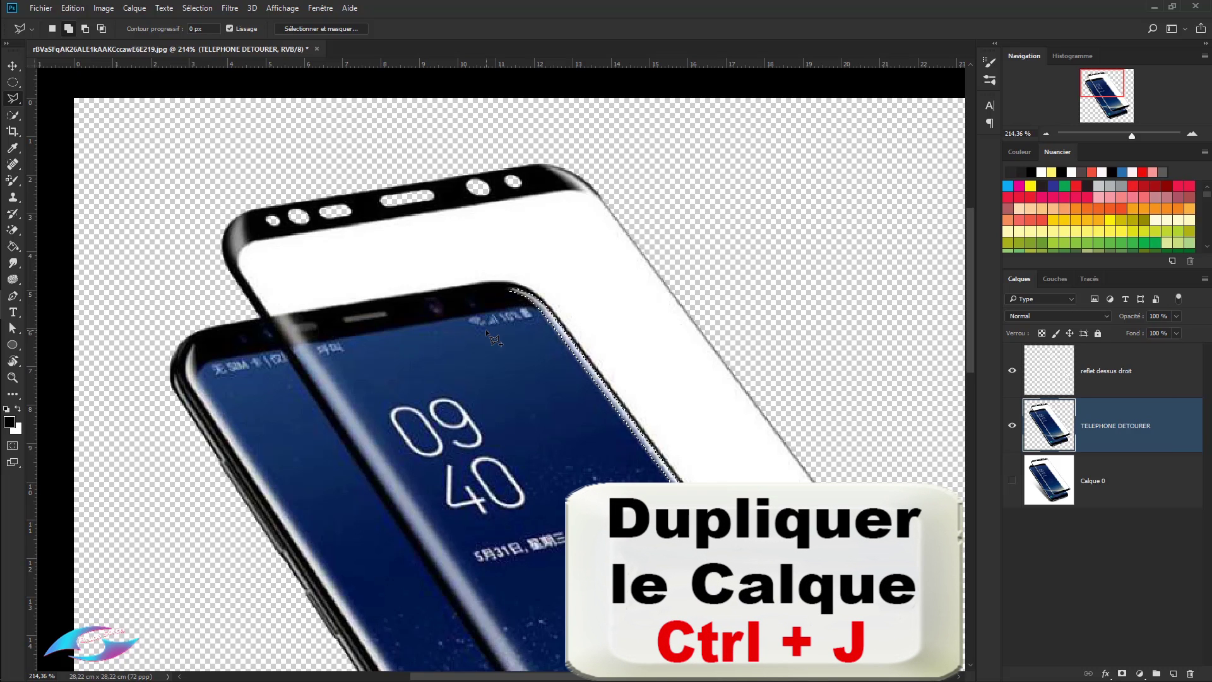
key("ctrl+j")
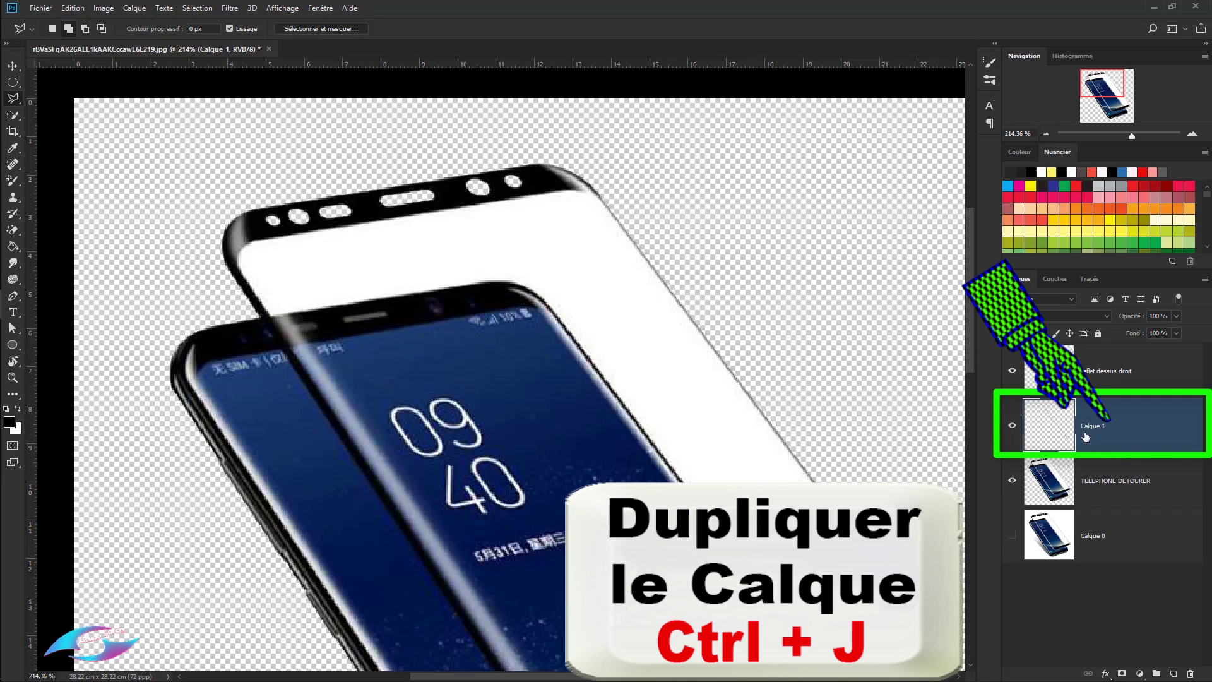
Step: Rename the copied right-edge reflection's layer "reflet bas droit" and check it with the TELEPHONE DETOURER layer hidden
double_click(1089, 427)
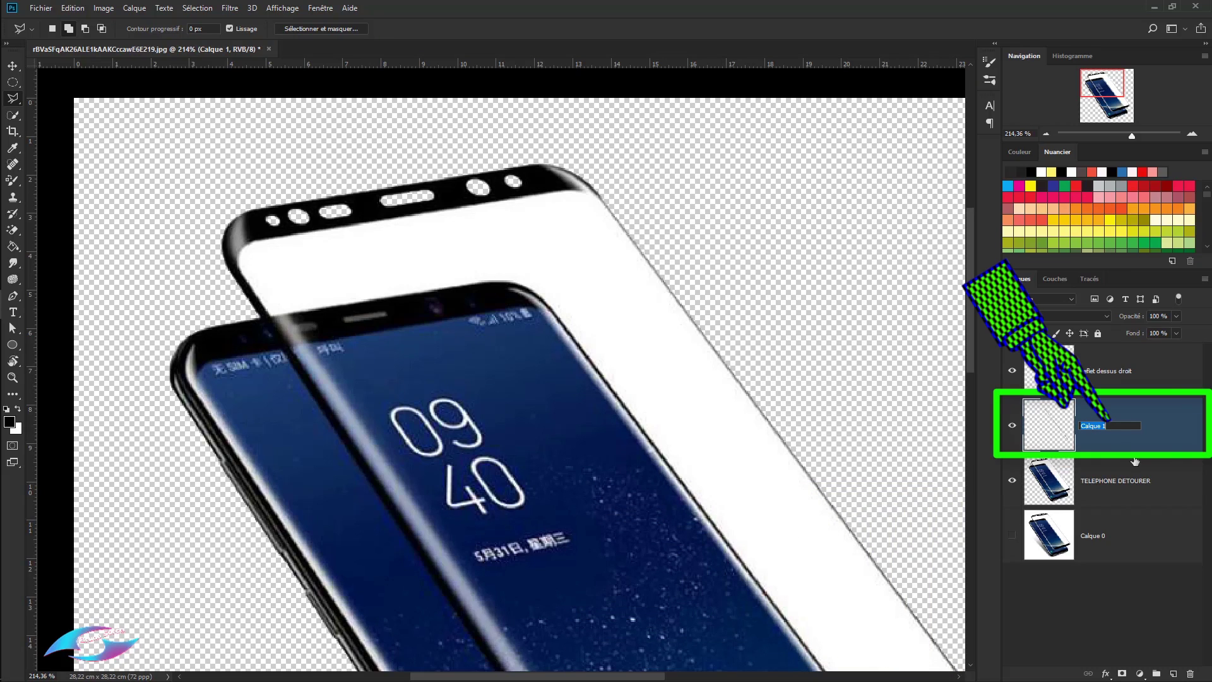
type("reflet bas droit")
key("Return")
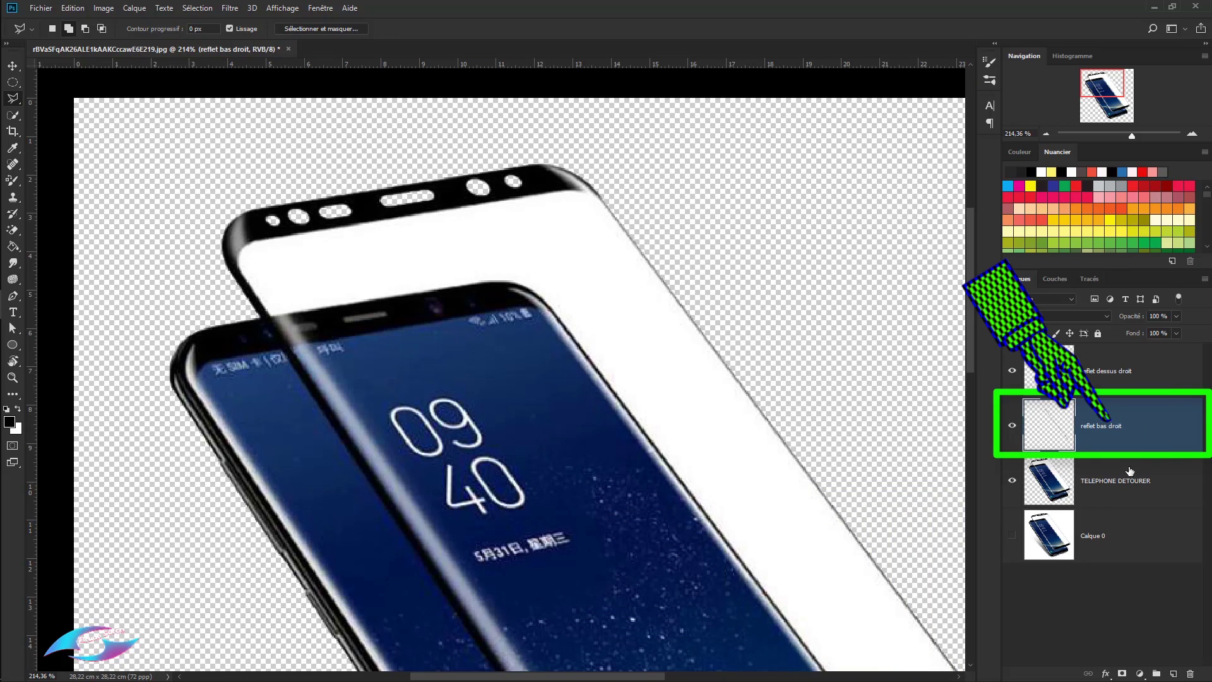
left_click(1012, 480)
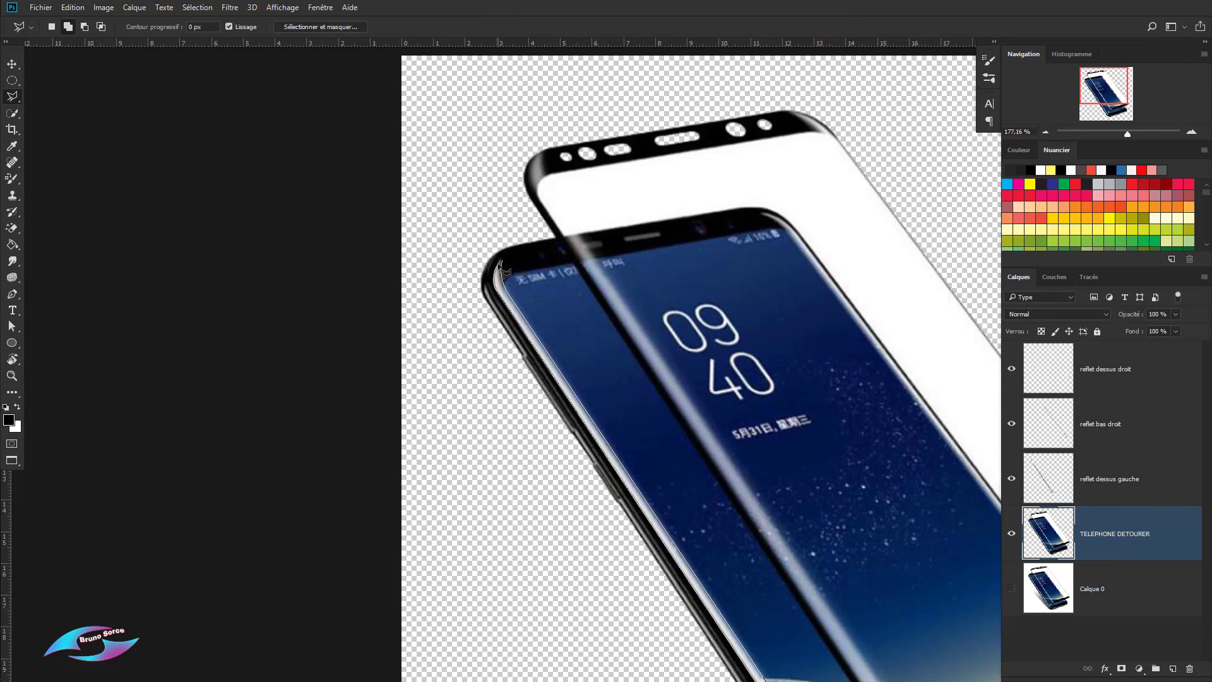
Step: Close the Polygonal Lasso selection around the phone's left-edge reflection, copy it to a new layer and name that layer "reflet bas gauche"
left_click(502, 264)
key("ctrl+j")
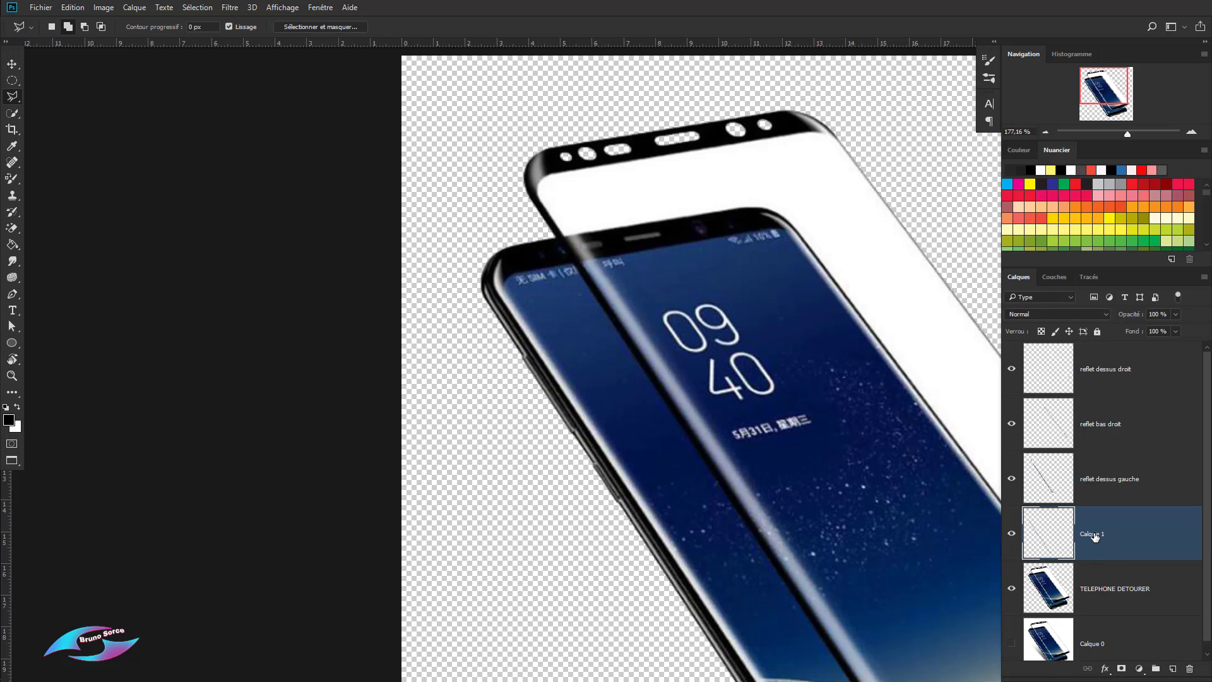
type("reflet bas gauche")
key("Return")
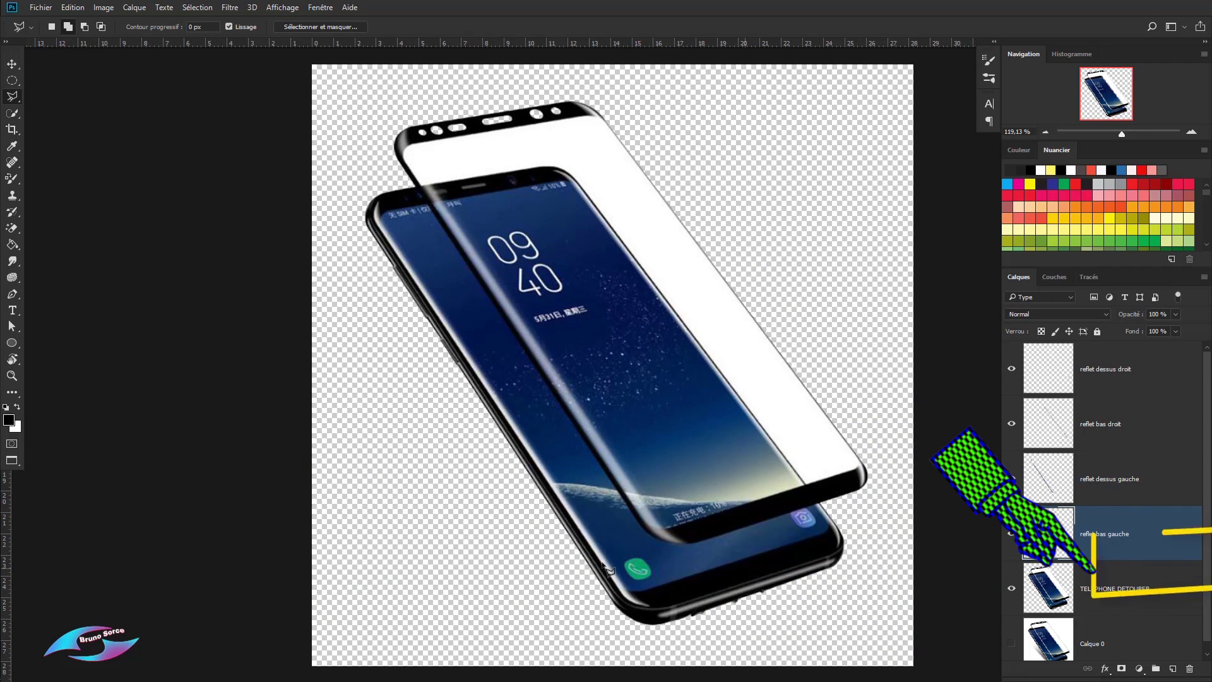
Step: On the TELEPHONE DETOURER layer, erase the white area inside the glass protector with the Magic Eraser at tolerance 32
left_click(1123, 594)
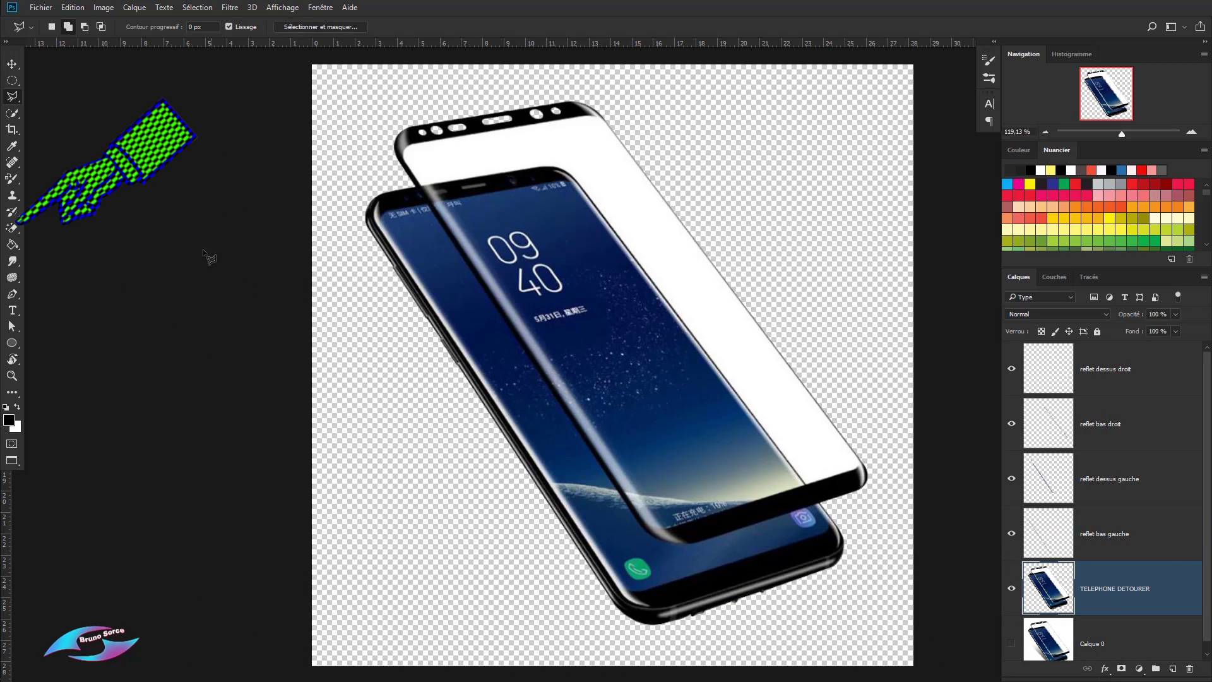
left_click(12, 230)
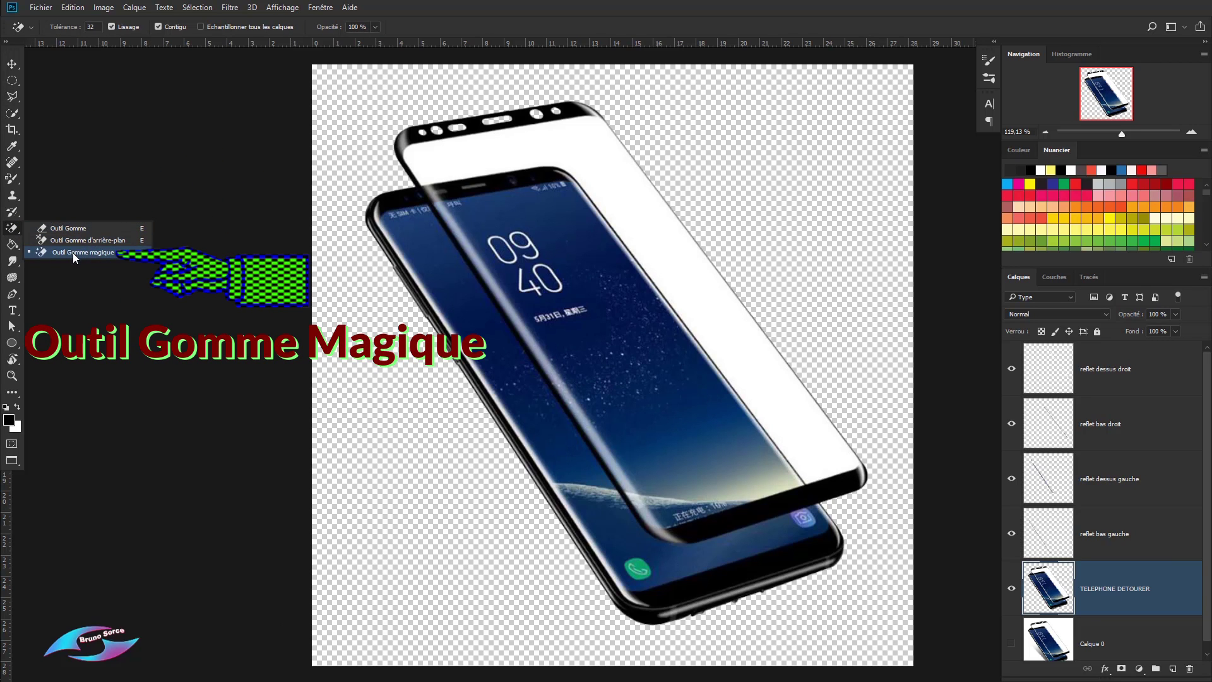
left_click(74, 253)
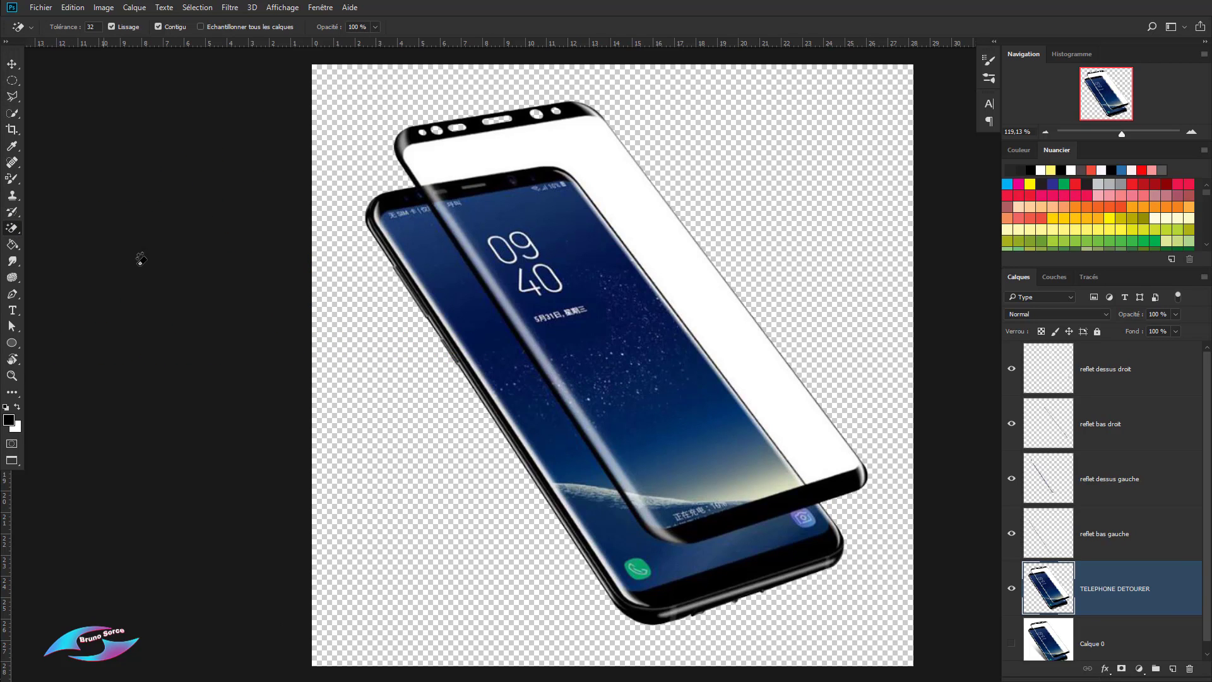
left_click(642, 242)
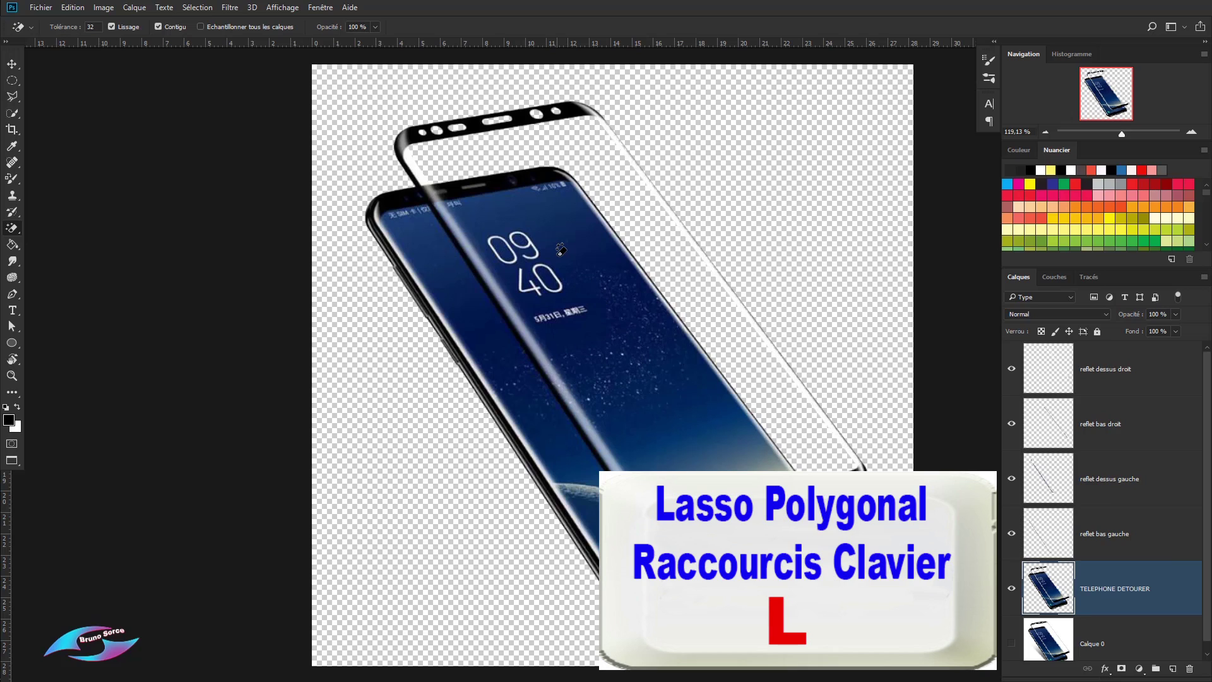
Step: Outline the phone screen area left and below the glass protector with the Polygonal Lasso and delete it
key("l")
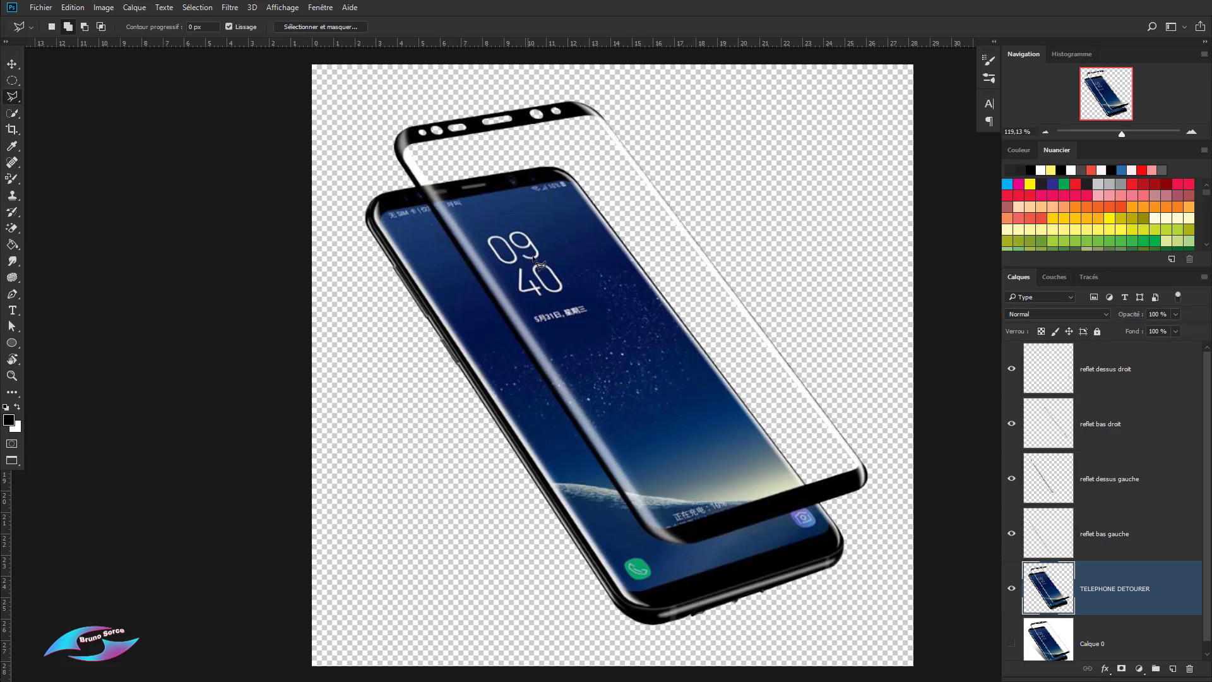
left_click(429, 207)
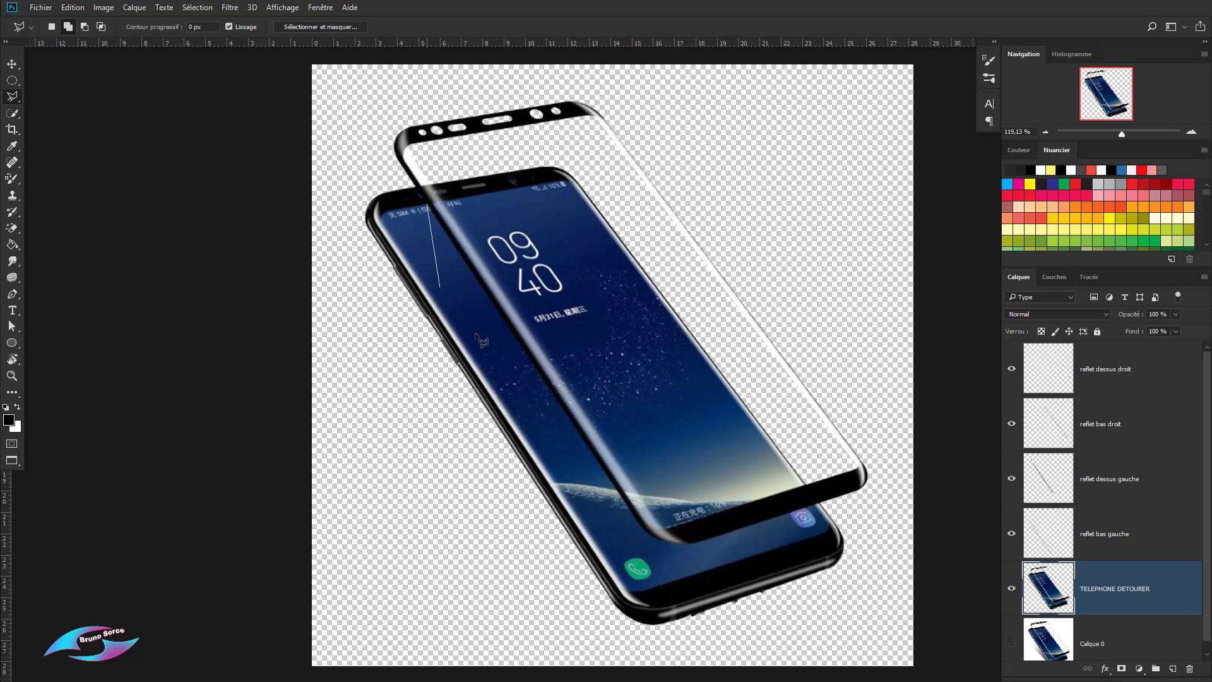
left_click(647, 536)
left_click(833, 529)
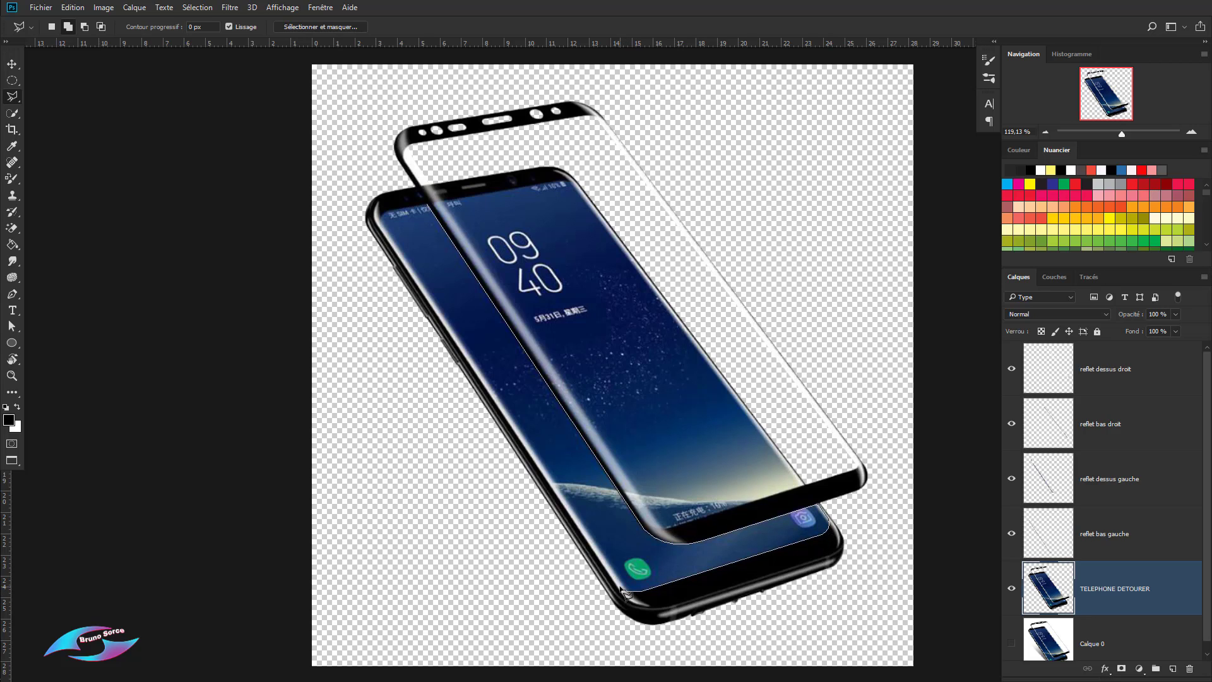
left_click(625, 592)
left_click(434, 208)
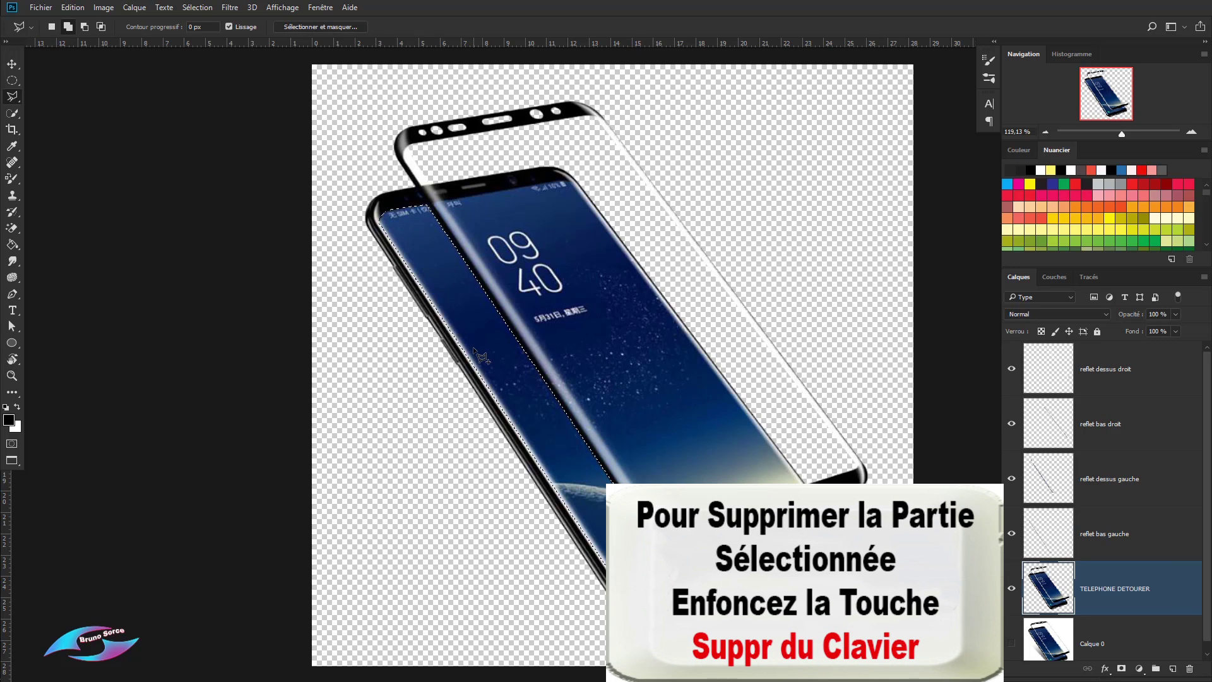
key("Delete")
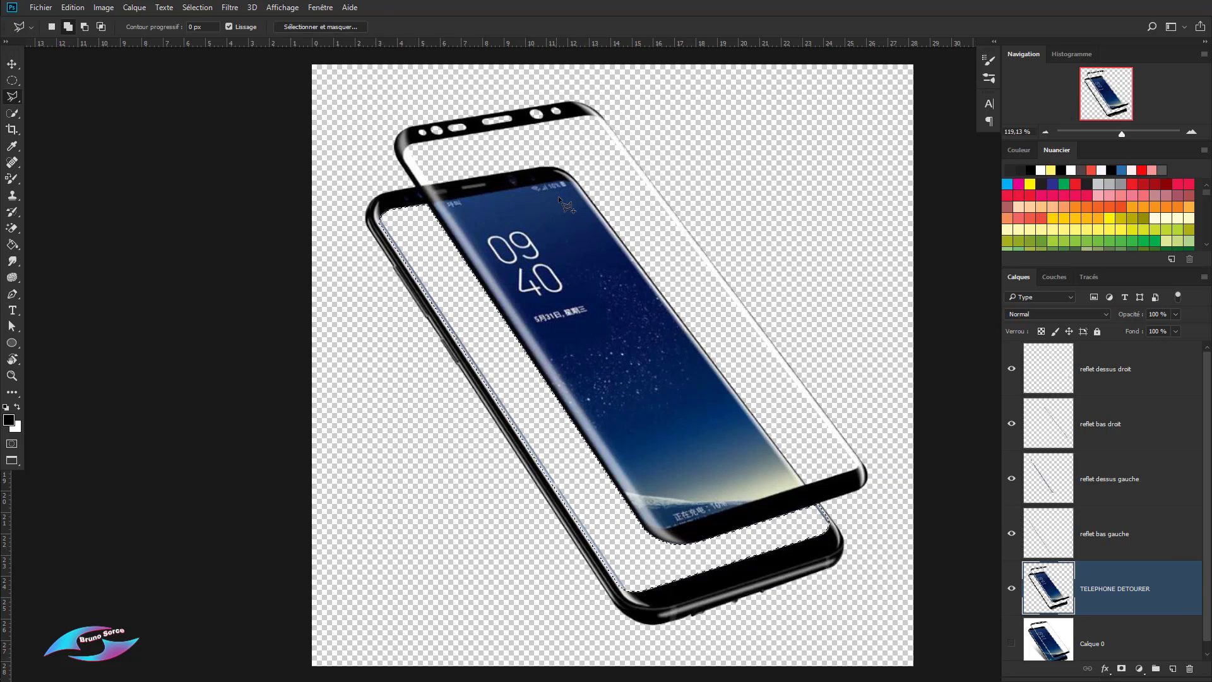
Step: Outline the remaining phone screen inside the glass protector with the Polygonal Lasso, delete it and deselect
left_click(438, 203)
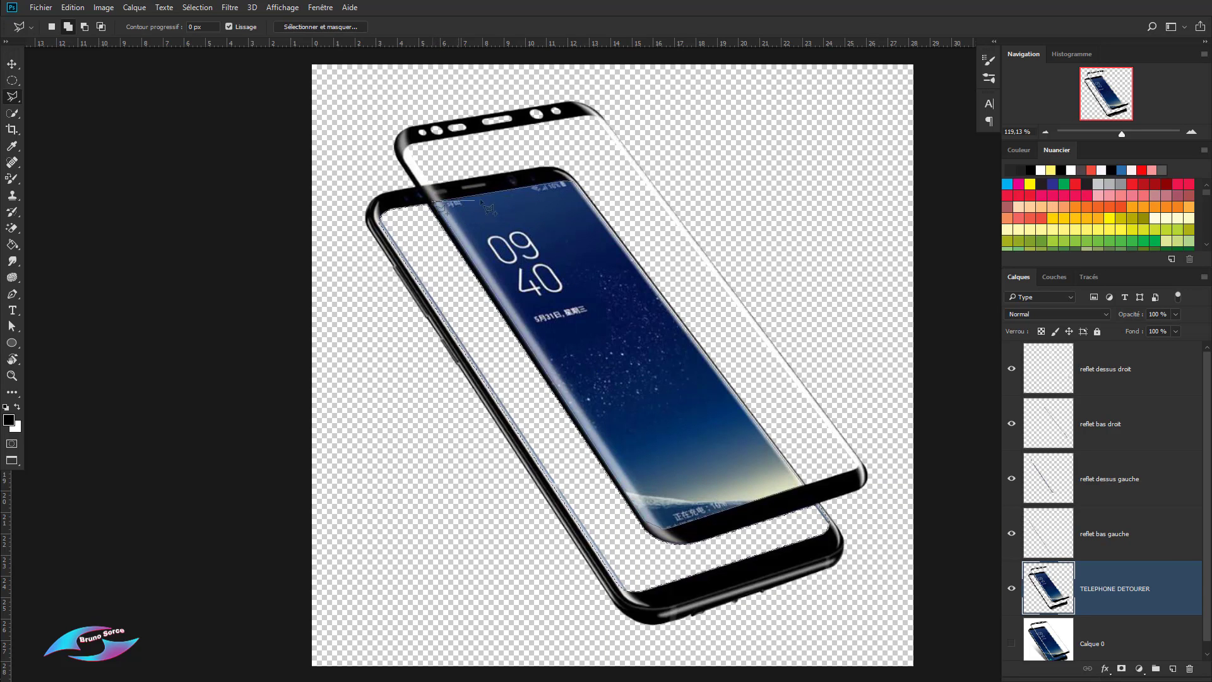
left_click(440, 208)
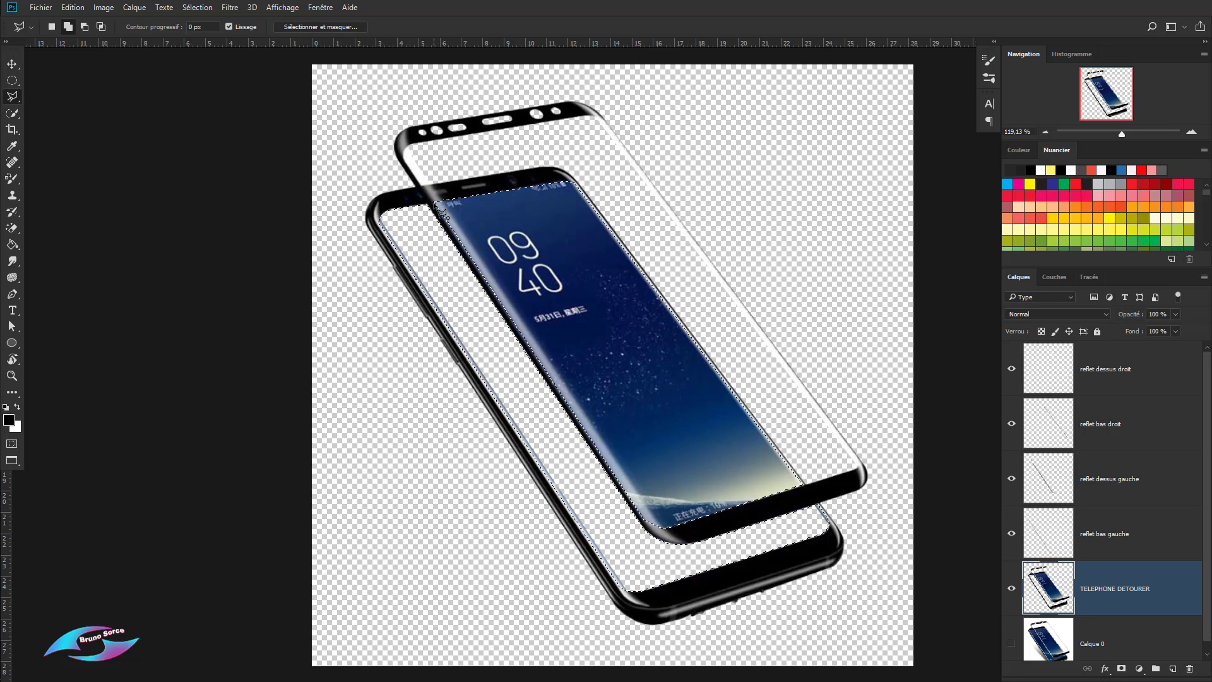
key("Delete")
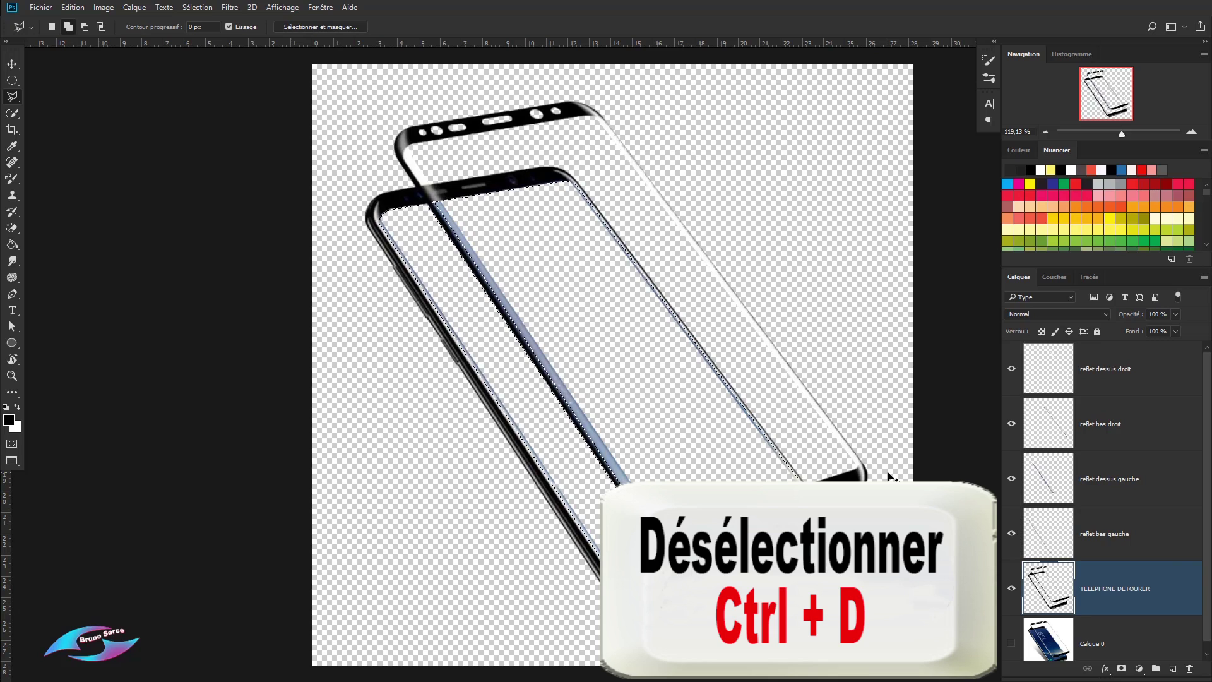
key("ctrl+d")
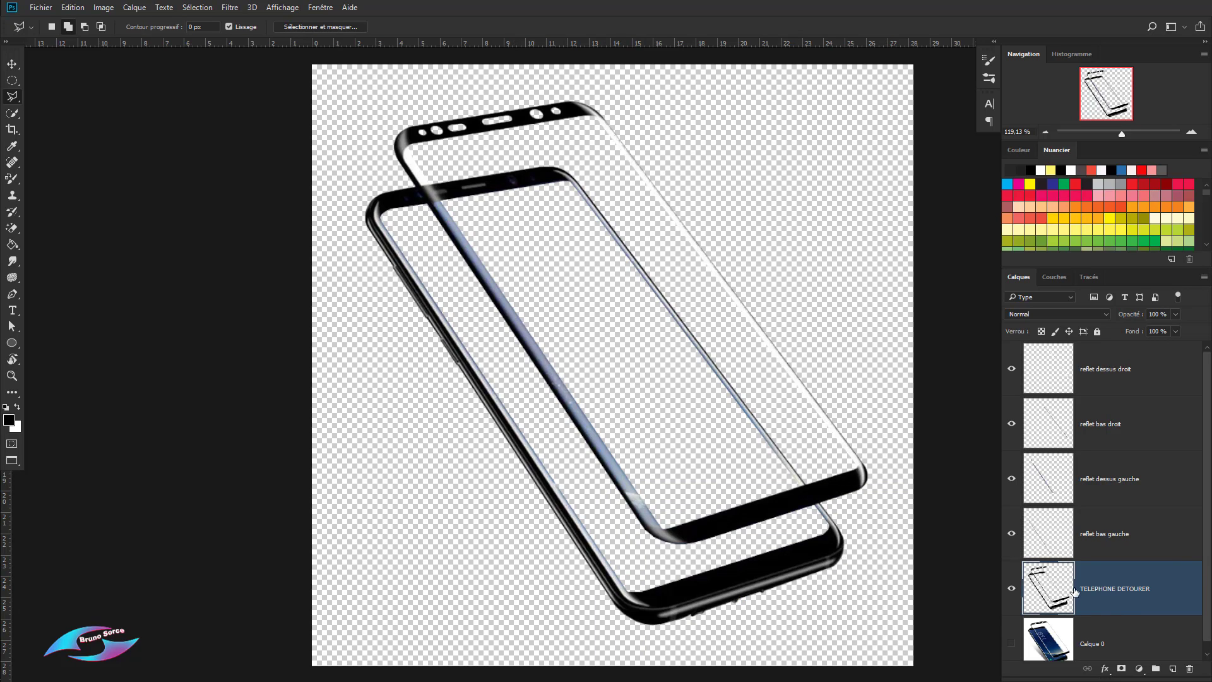
Step: Compare the emptied frames with the original photo by showing and hiding the Calque 0 layer
left_click(1011, 646)
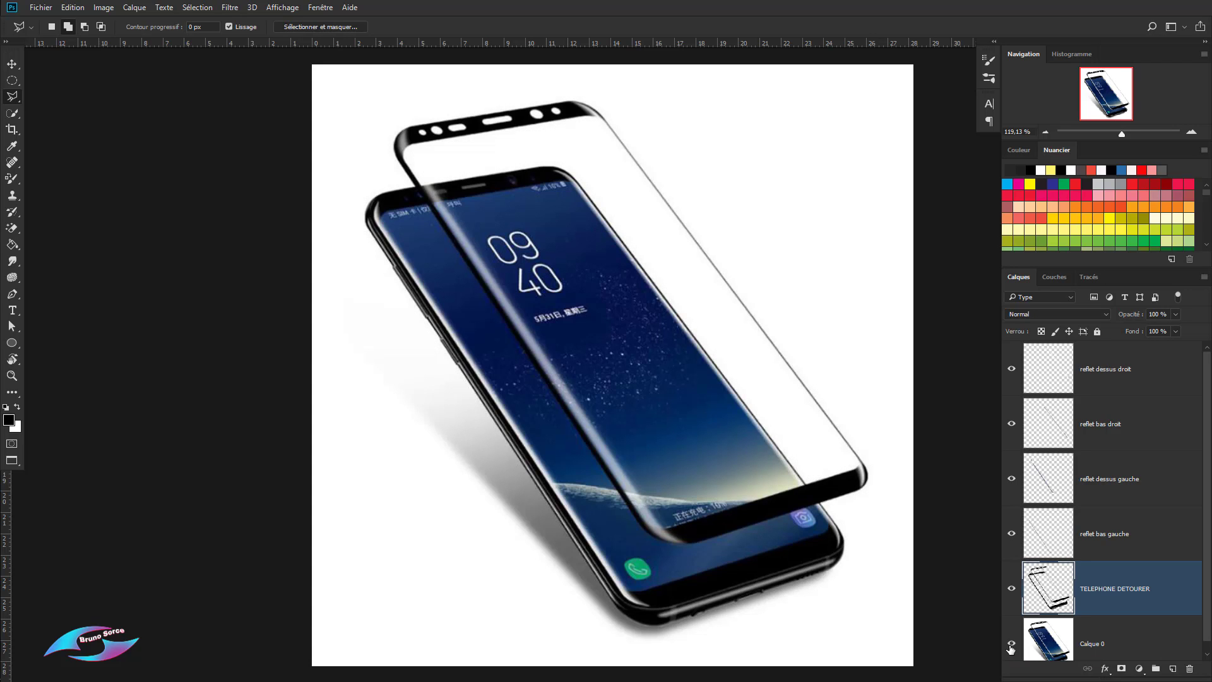
left_click(1011, 644)
left_click(1010, 645)
left_click(1010, 646)
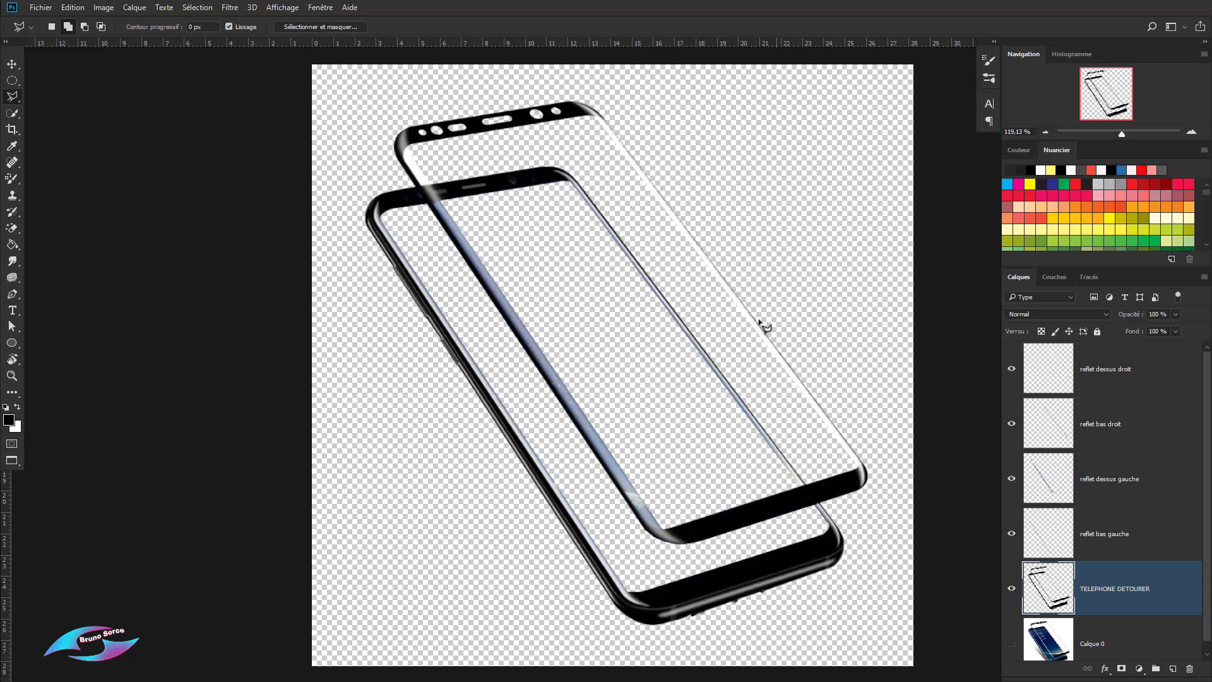
Step: Put the four "reflet" layers together into a new layer group
left_click(1103, 378)
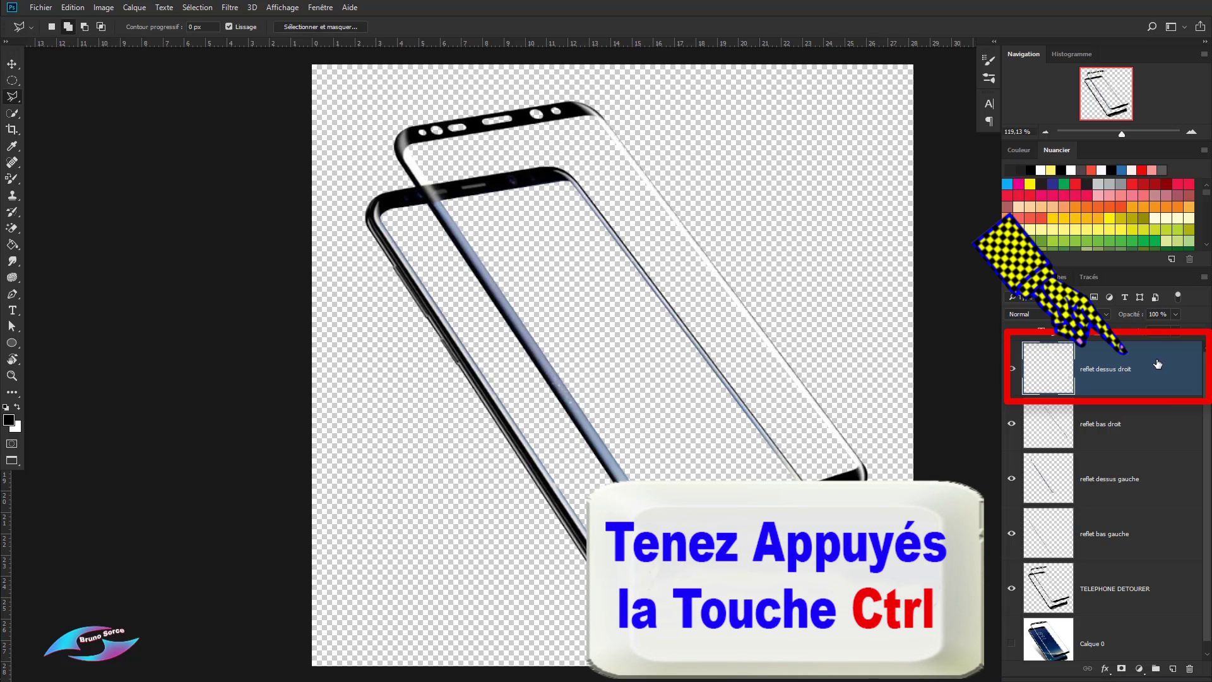
left_click(1147, 433, "ctrl")
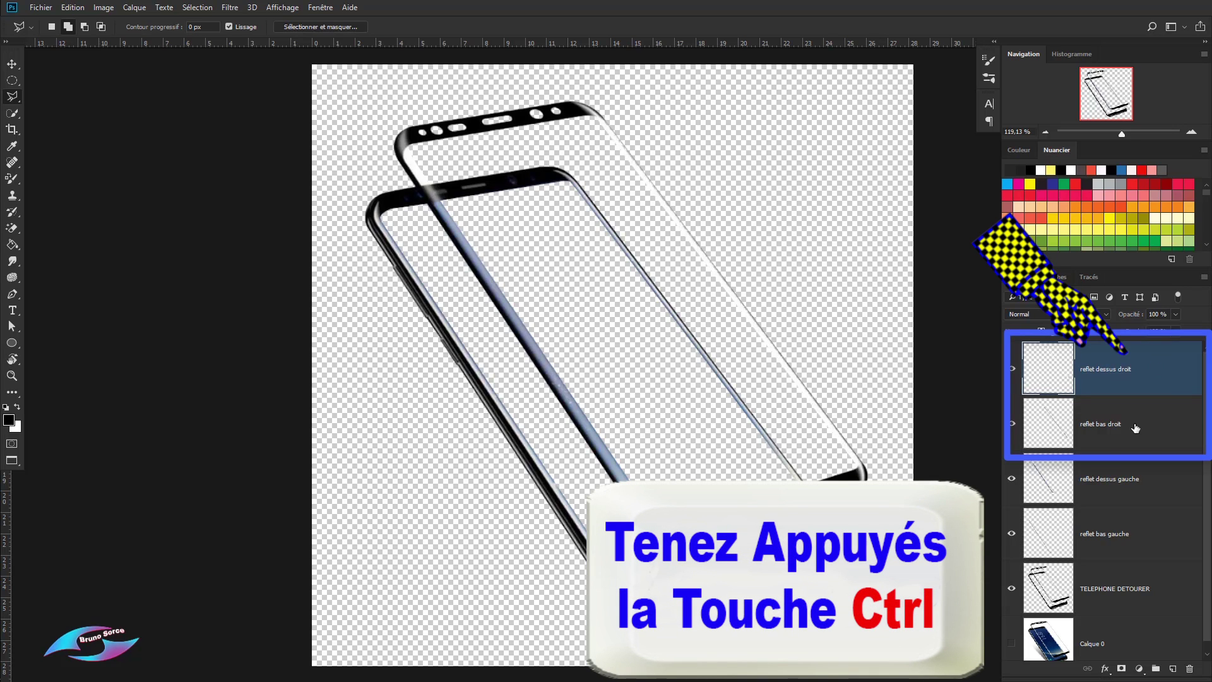
left_click(1138, 488, "ctrl")
left_click(1136, 524, "ctrl")
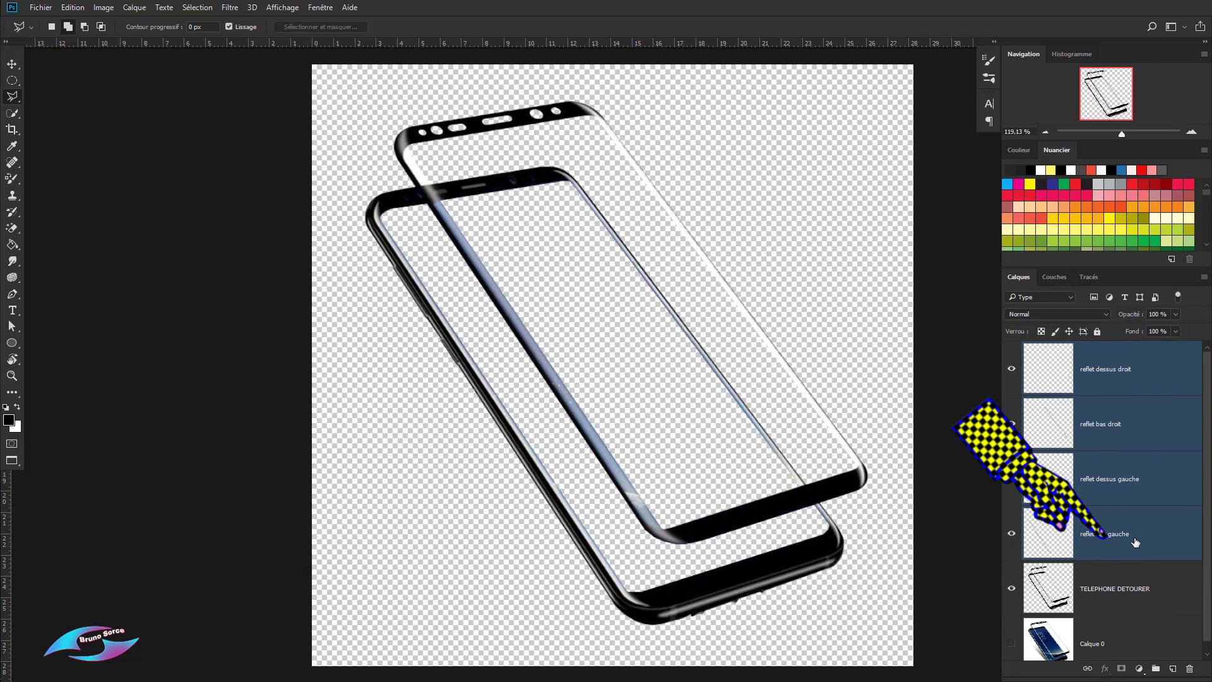
left_click_drag(1139, 547, 1156, 668)
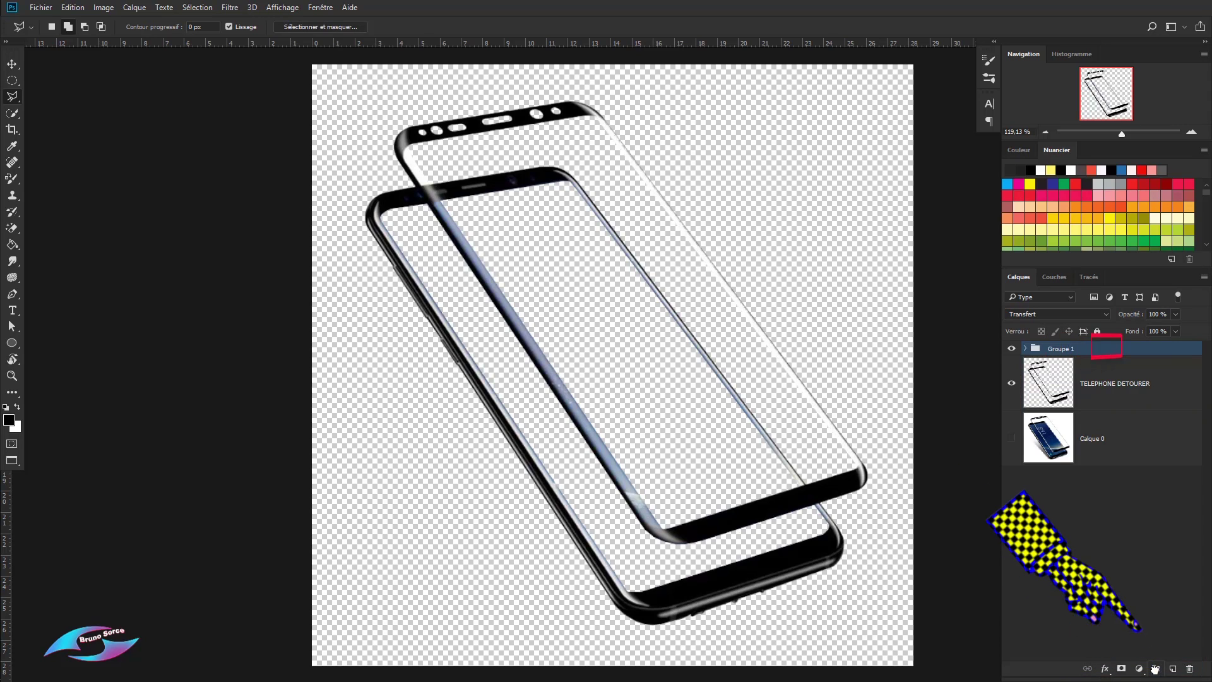
Step: Rename the group of reflection layers "REFLETS" and hide it
double_click(1058, 352)
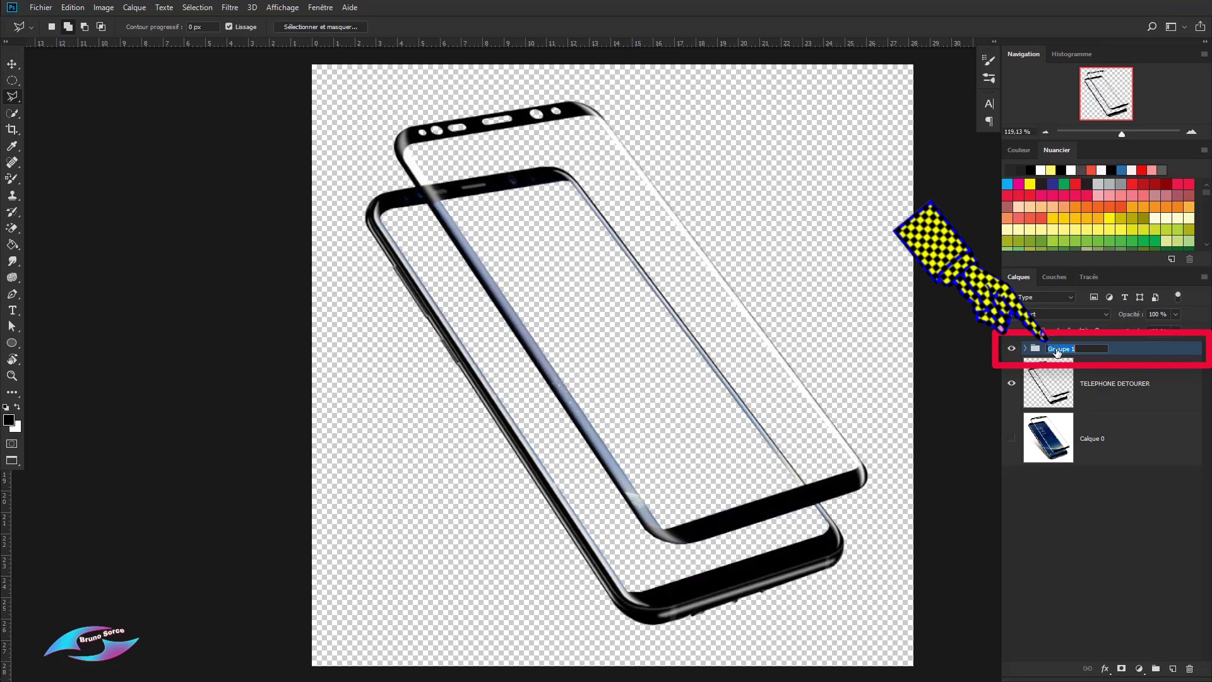
key("BackSpace")
type("REFLETS")
key("Return")
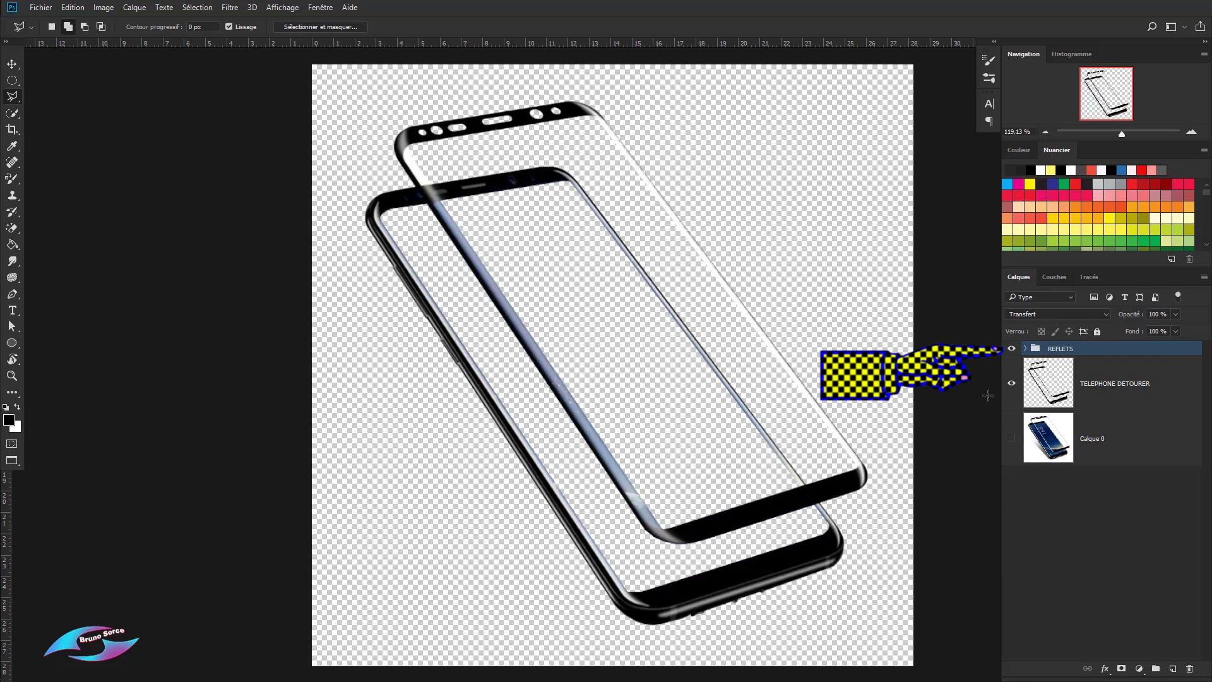
left_click(1012, 349)
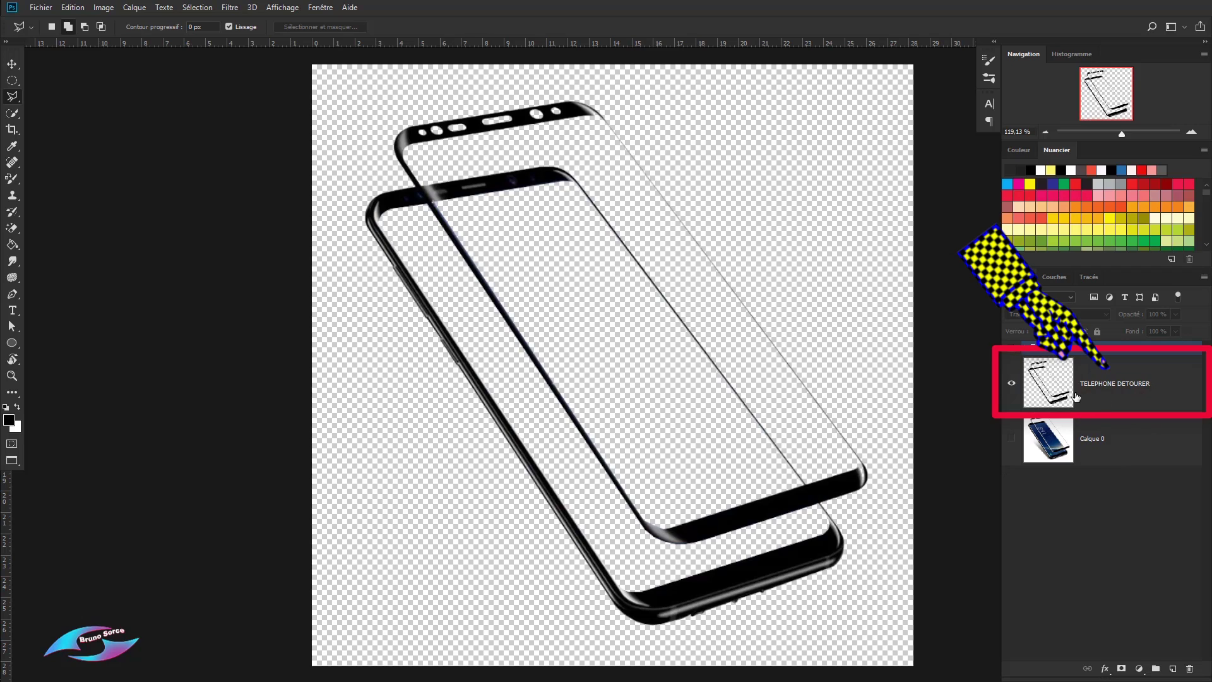
Step: Duplicate the TELEPHONE DETOURER layer, hide the original and rename the copy "DESSUS"
left_click(1111, 395)
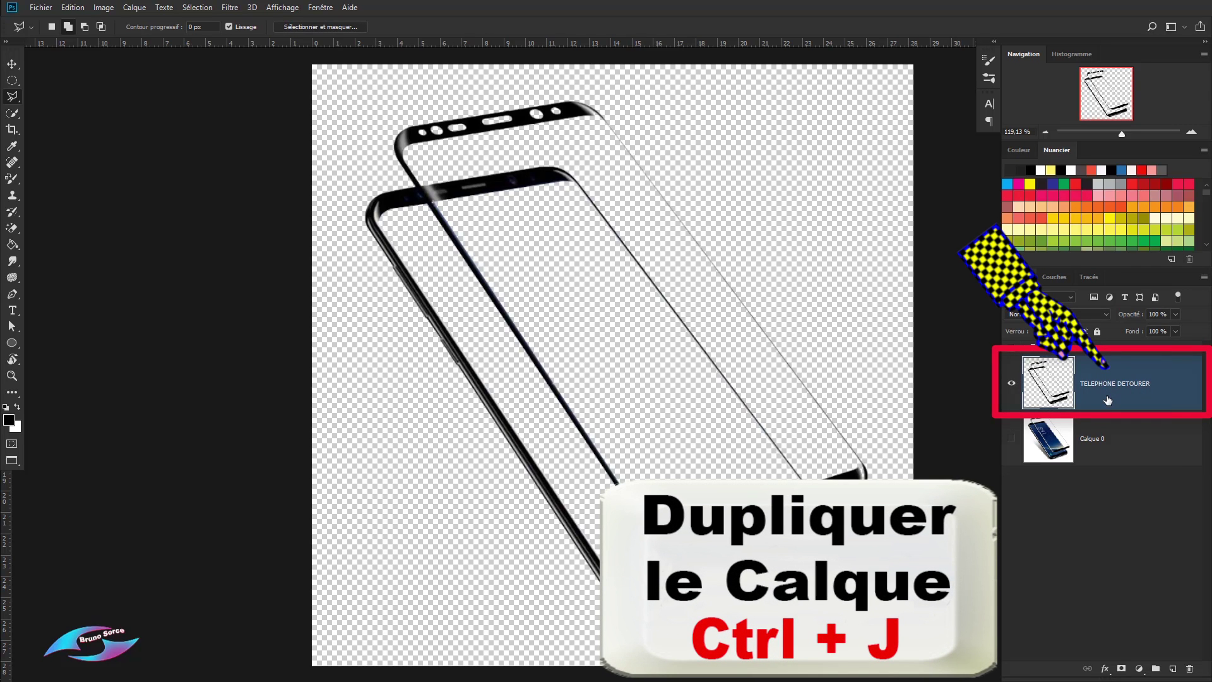
key("ctrl+j")
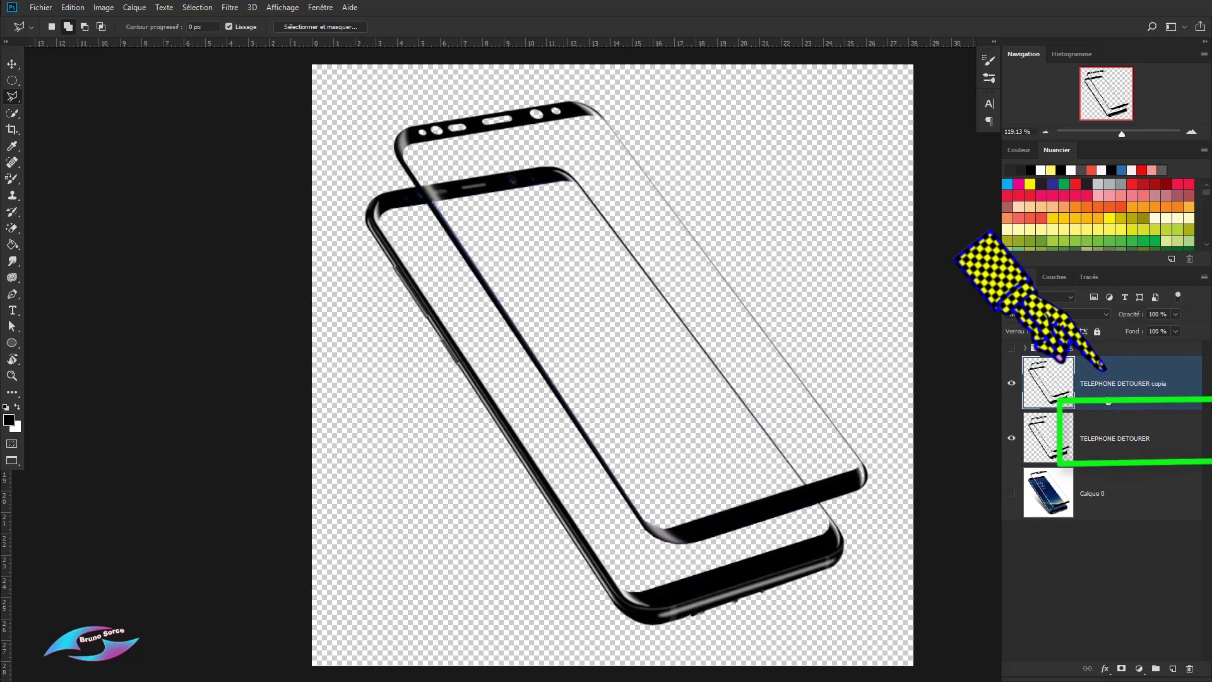
left_click(1012, 440)
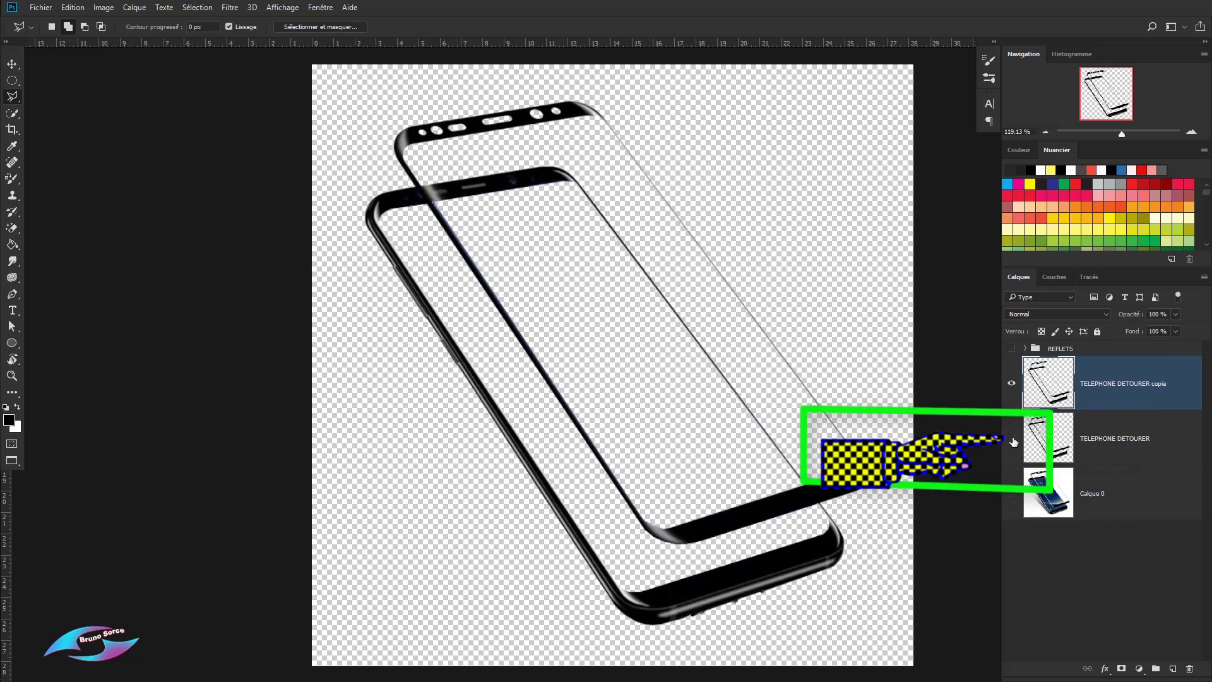
double_click(1106, 384)
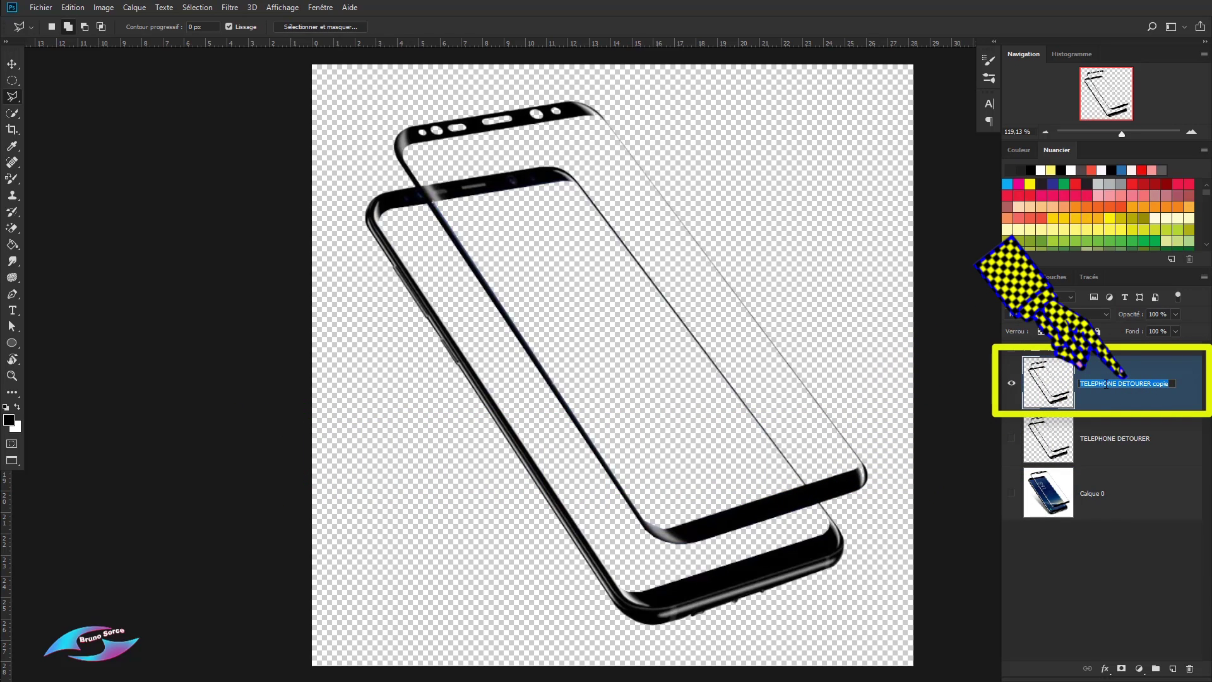
type("DESSUS")
key("Return")
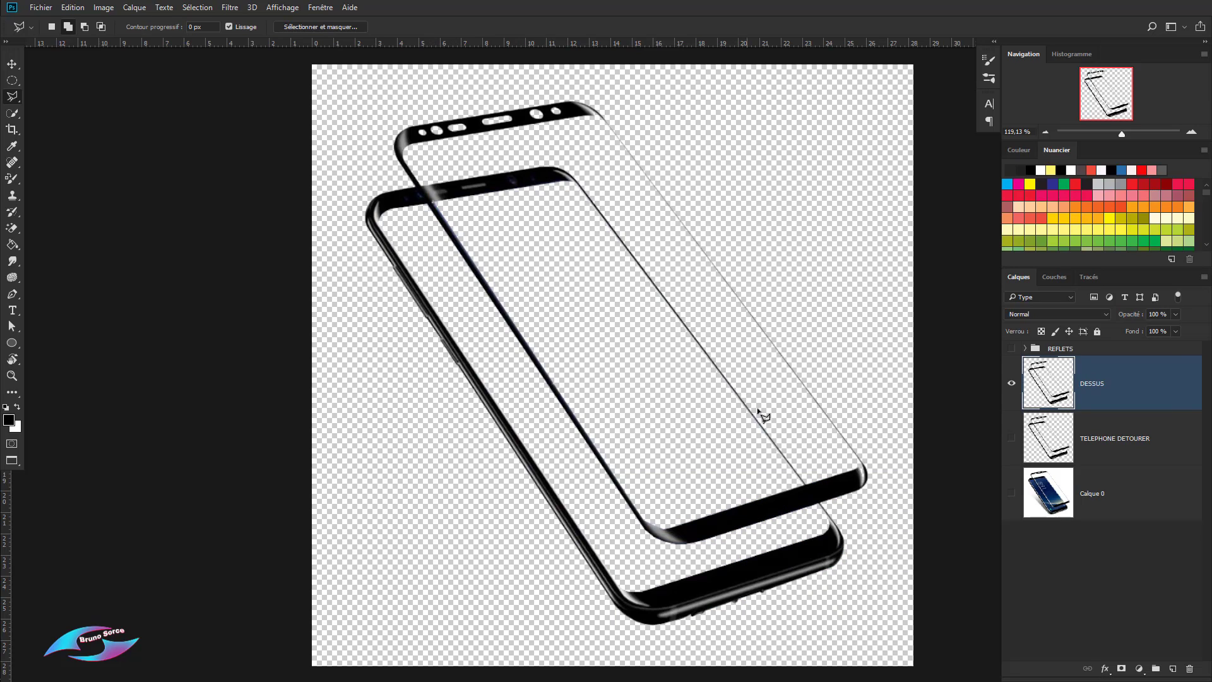
Step: Outline the lower phone frame on the DESSUS layer with the Polygonal Lasso and erase it, keeping only the glass protector, and deselect
left_click(431, 211)
left_click(568, 486)
left_click(656, 556)
left_click(707, 551)
left_click(774, 532)
left_click(808, 521)
left_click(883, 532)
left_click(855, 634)
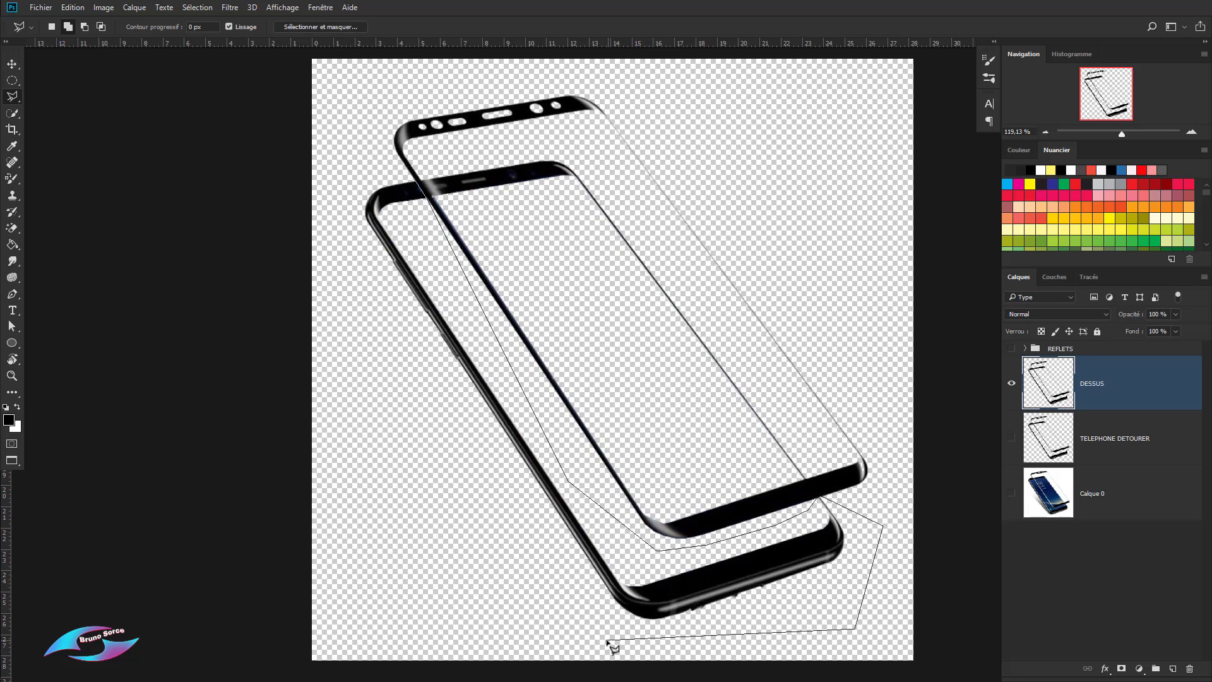
left_click(606, 644)
left_click(367, 370)
left_click(307, 177)
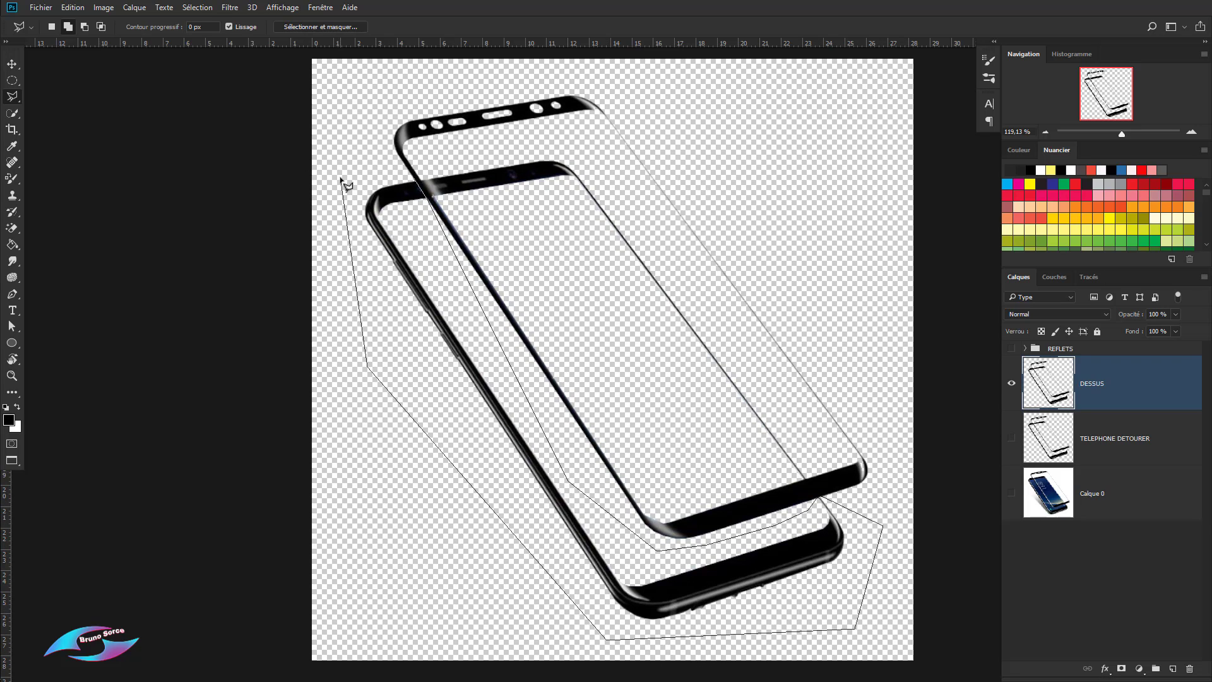
left_click(341, 178)
left_click(393, 173)
left_click(420, 187)
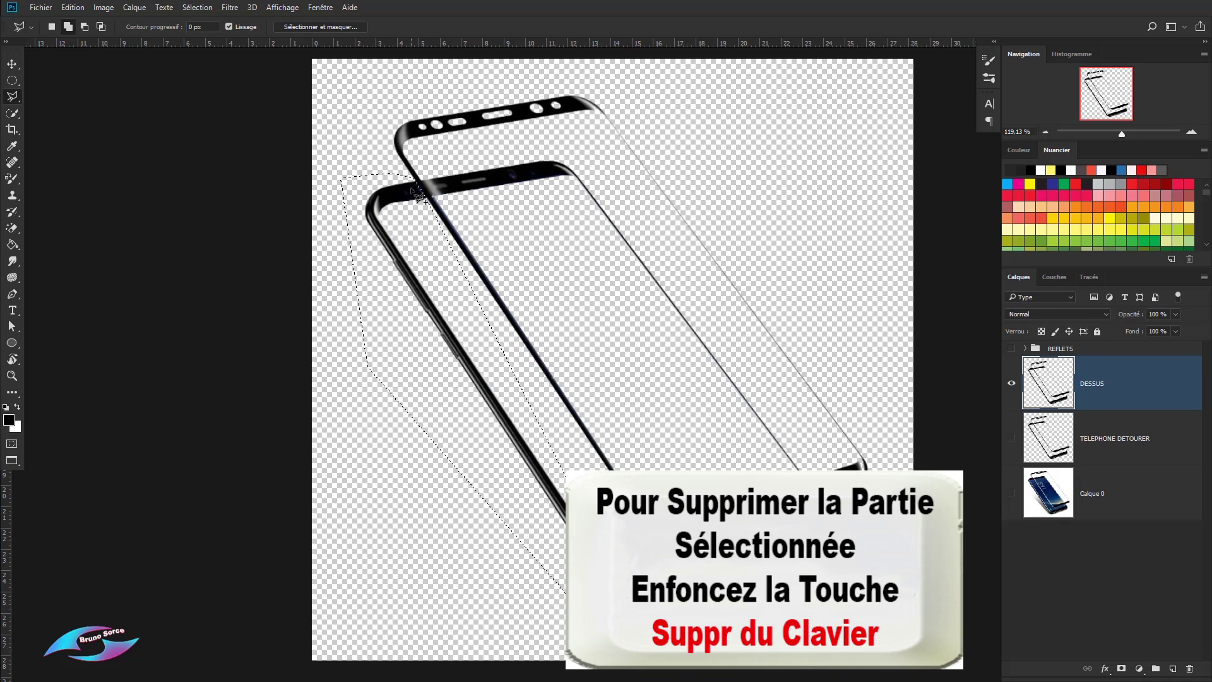
key("Delete")
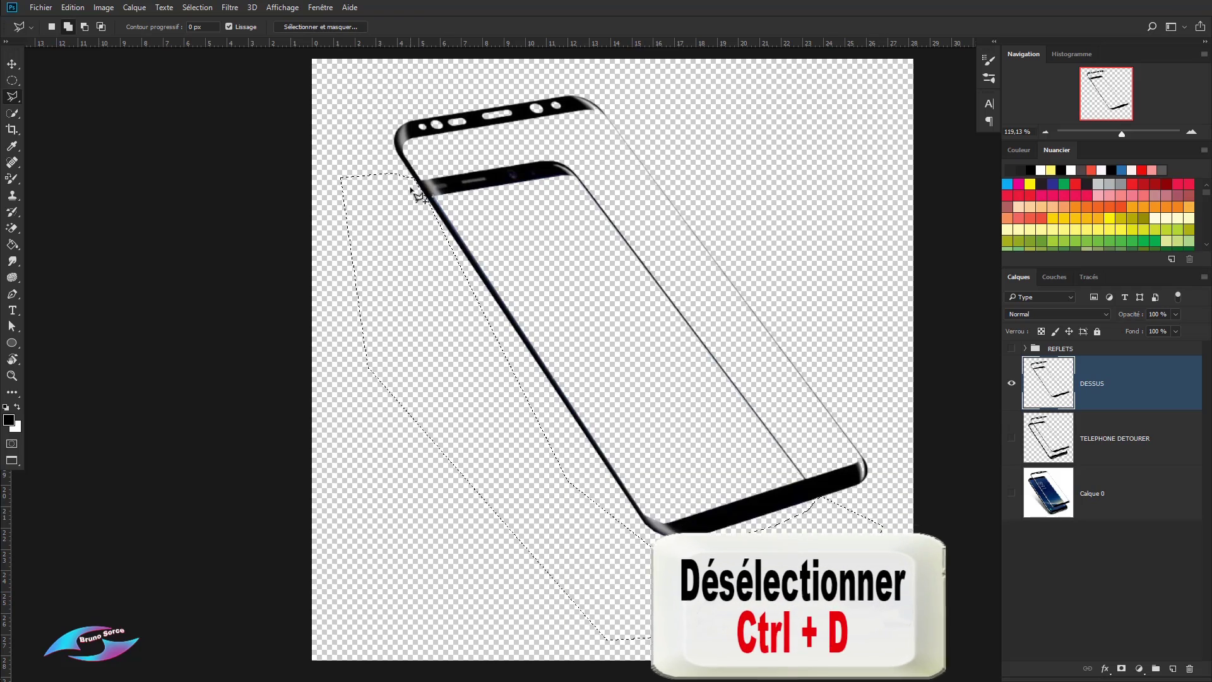
key("ctrl+d")
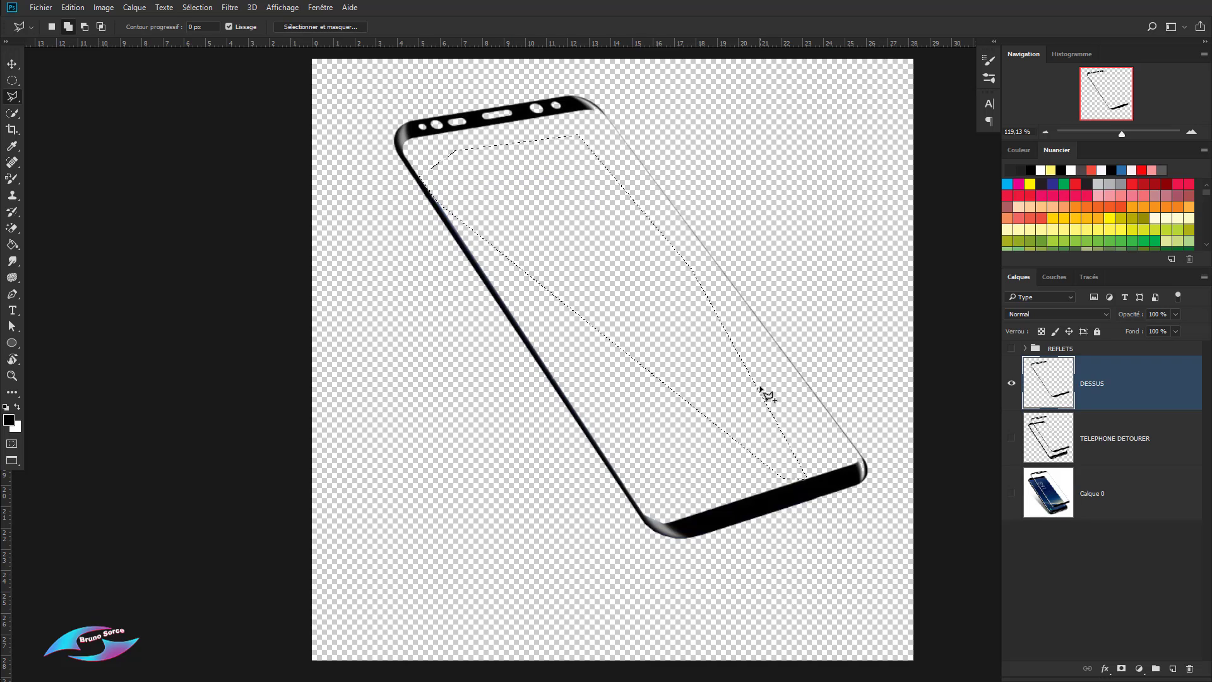
key("ctrl+d")
Step: Show and activate the TELEPHONE DETOURER layer and hide the DESSUS layer
left_click(1011, 440)
left_click(1011, 440)
left_click(1010, 440)
left_click(1067, 418)
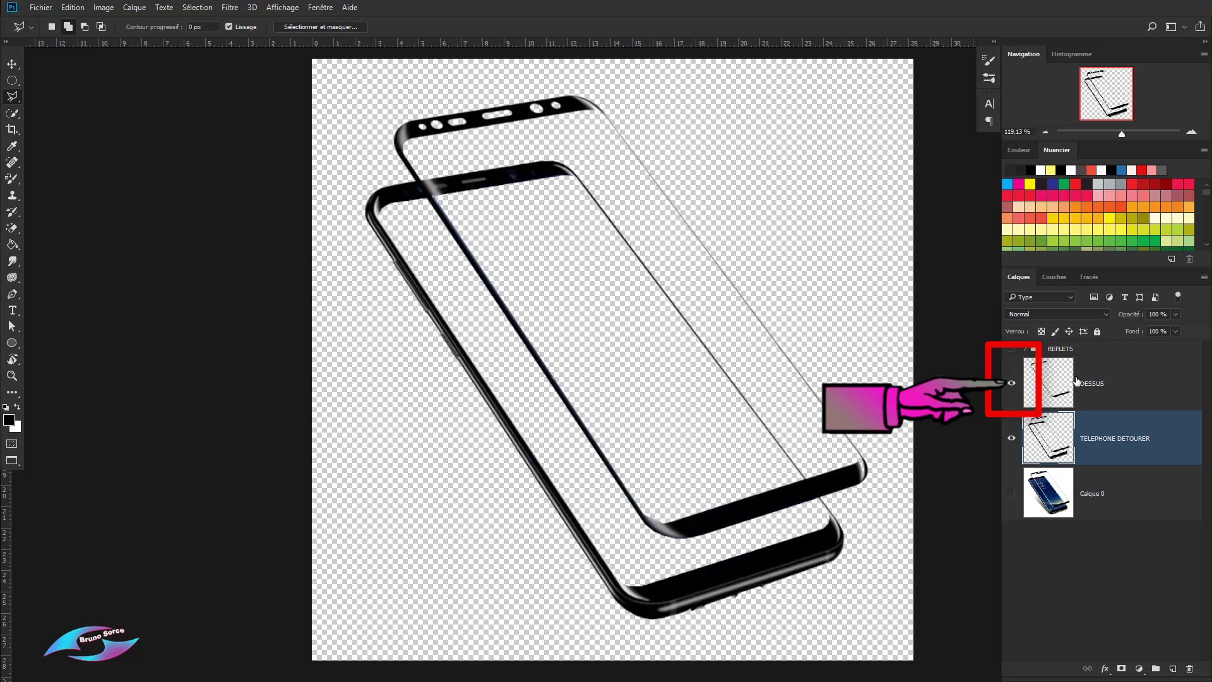
left_click(1010, 385)
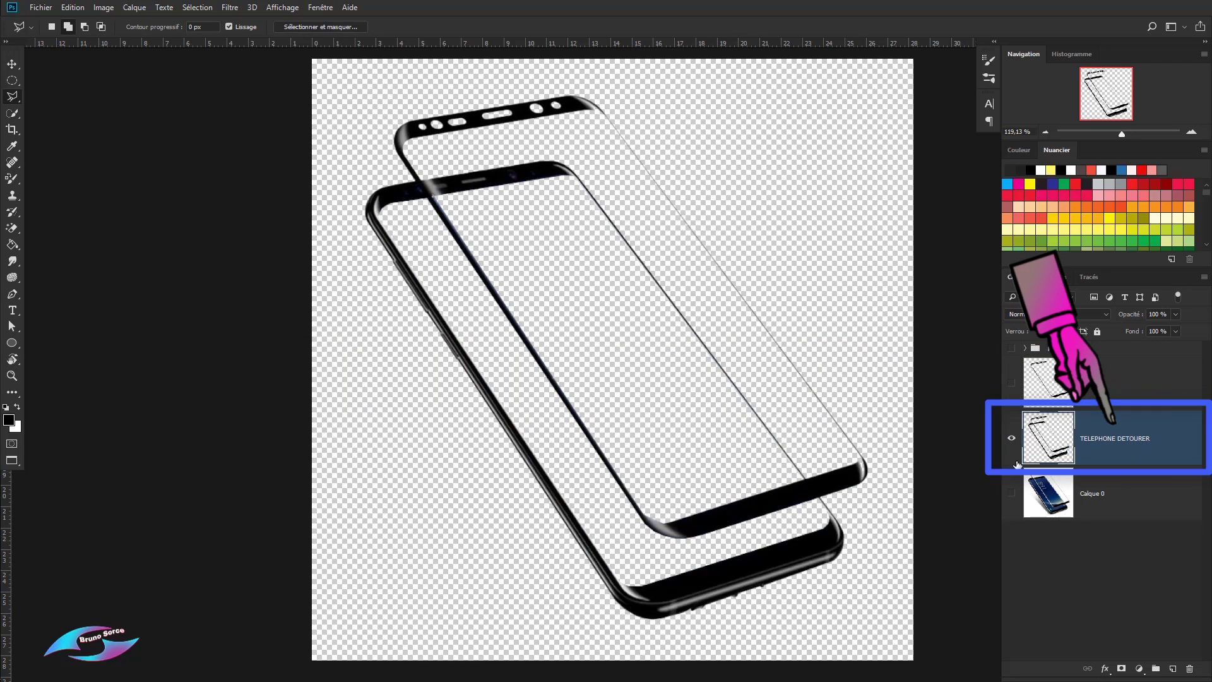
Step: Rename the TELEPHONE DETOURER layer "TELEPHONE"
double_click(1129, 440)
left_click(1156, 437)
key("Return")
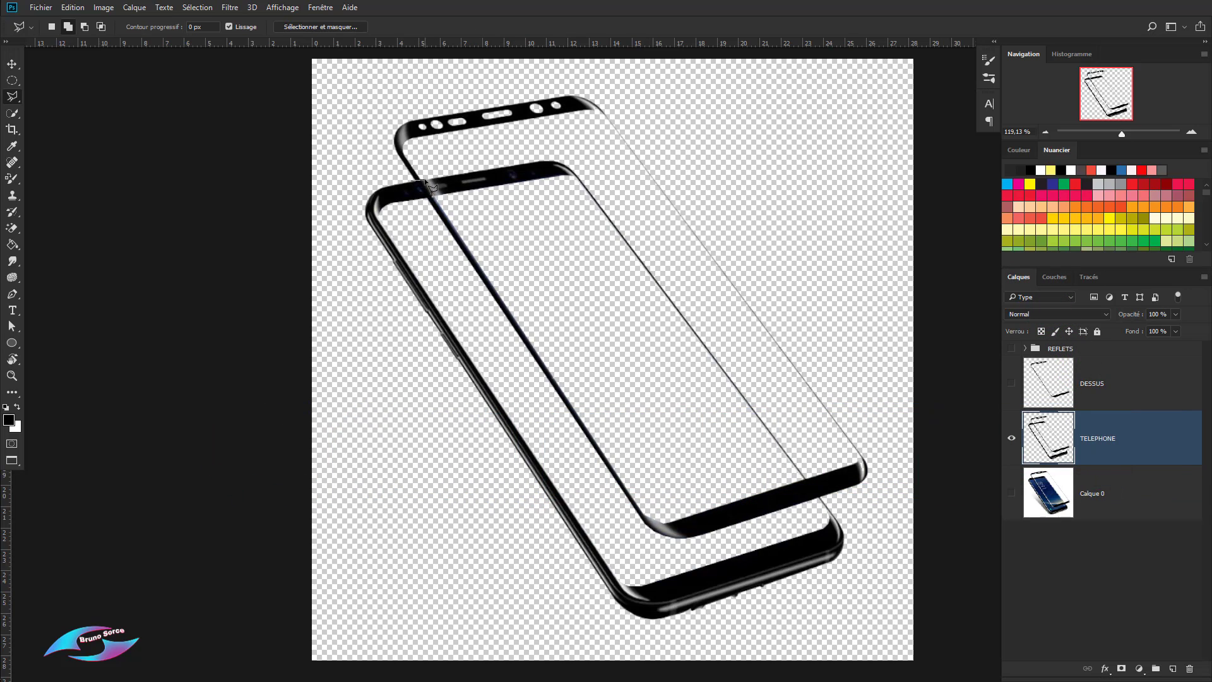
Step: Outline the parts of the glass protector lying outside the phone frame on the TELEPHONE layer with the Polygonal Lasso, erase them and deselect
left_click(499, 151)
left_click(572, 150)
left_click(695, 291)
left_click(801, 442)
left_click(820, 502)
left_click(891, 483)
left_click(875, 341)
left_click(789, 123)
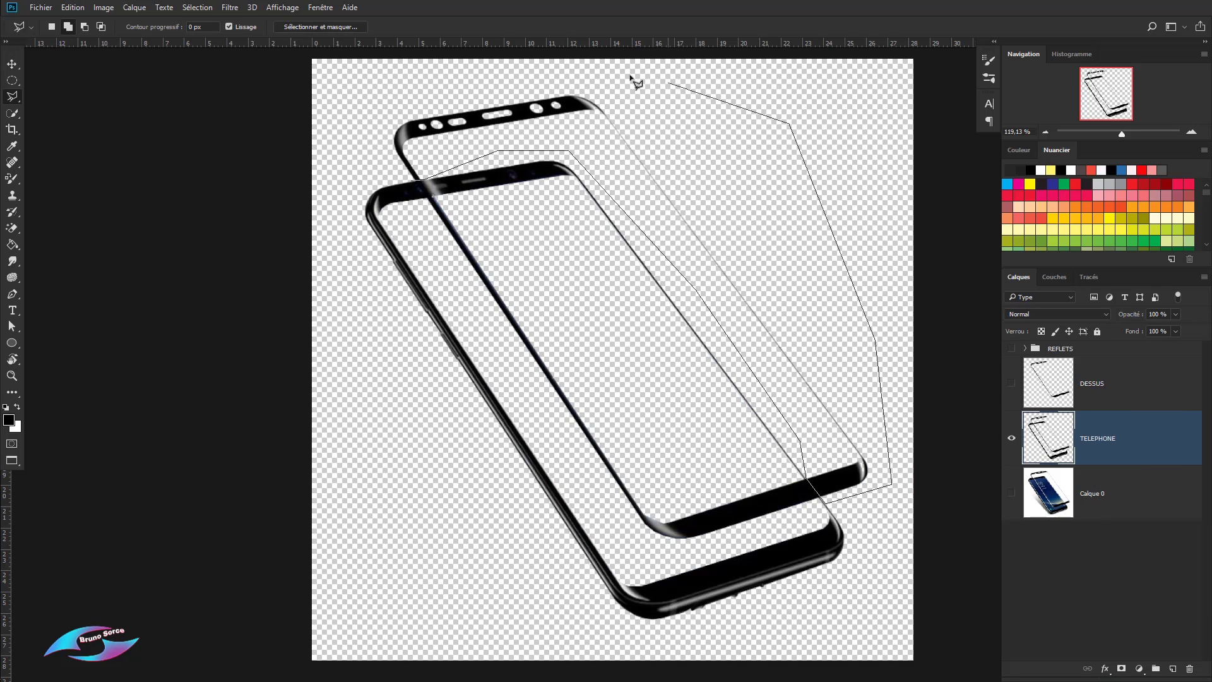
left_click(562, 66)
left_click(397, 99)
left_click(344, 165)
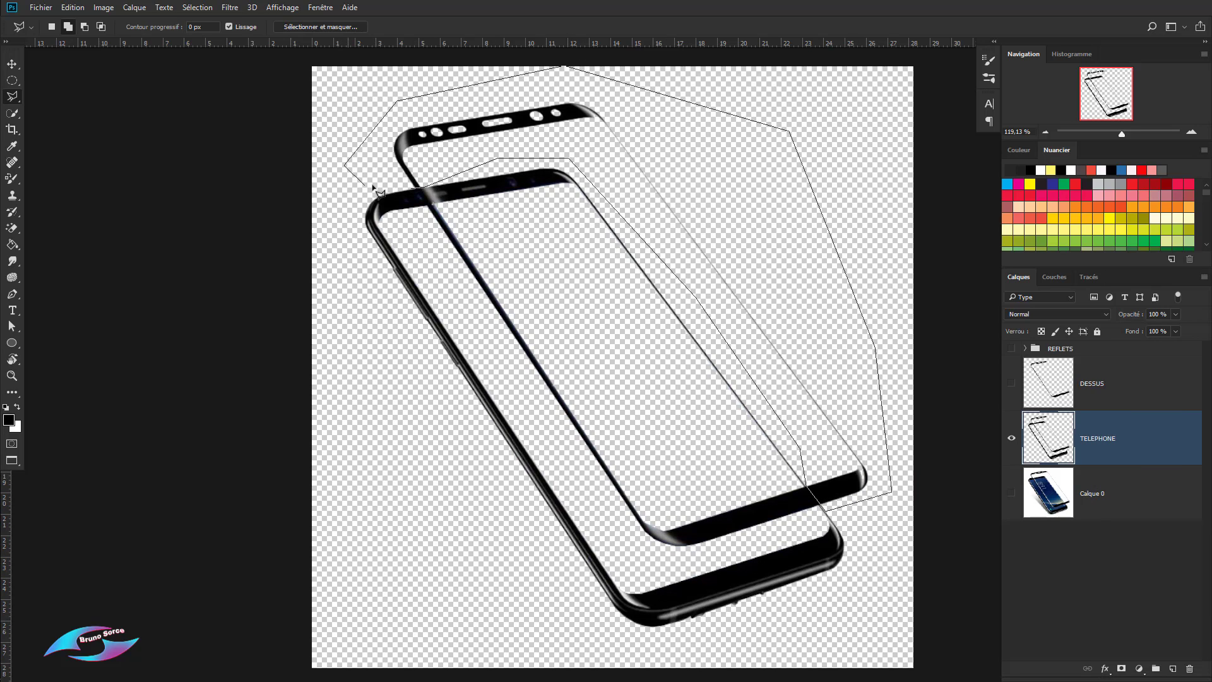
left_click(417, 195)
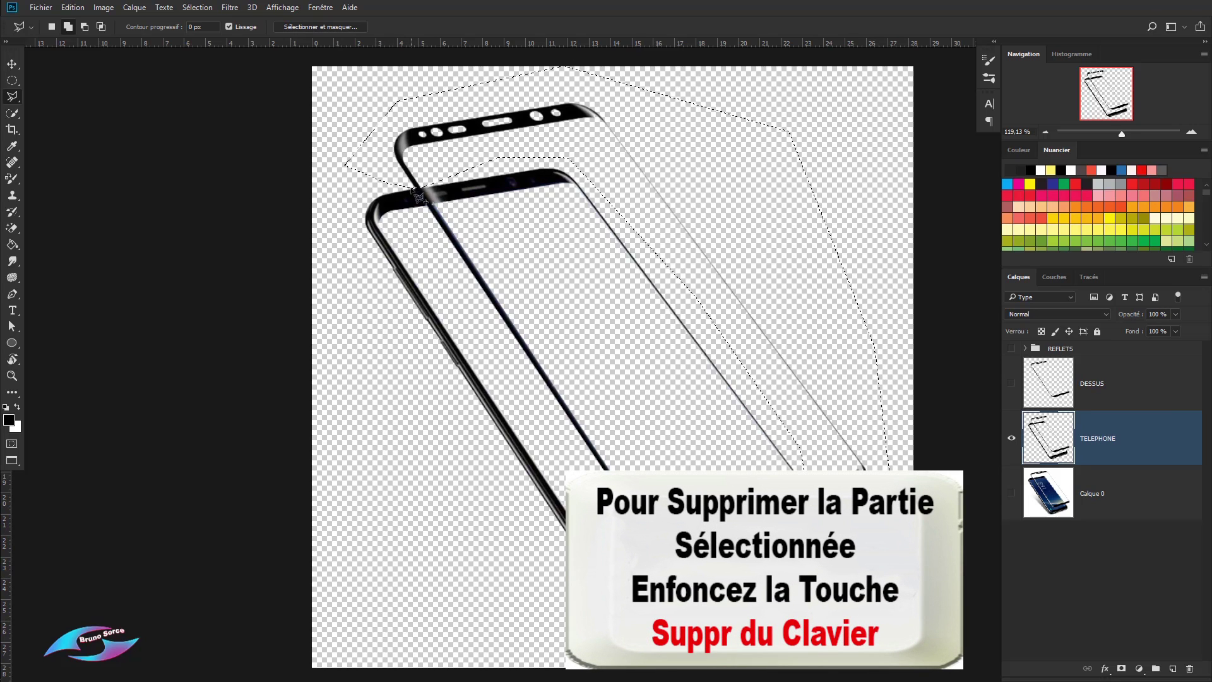
key("Delete")
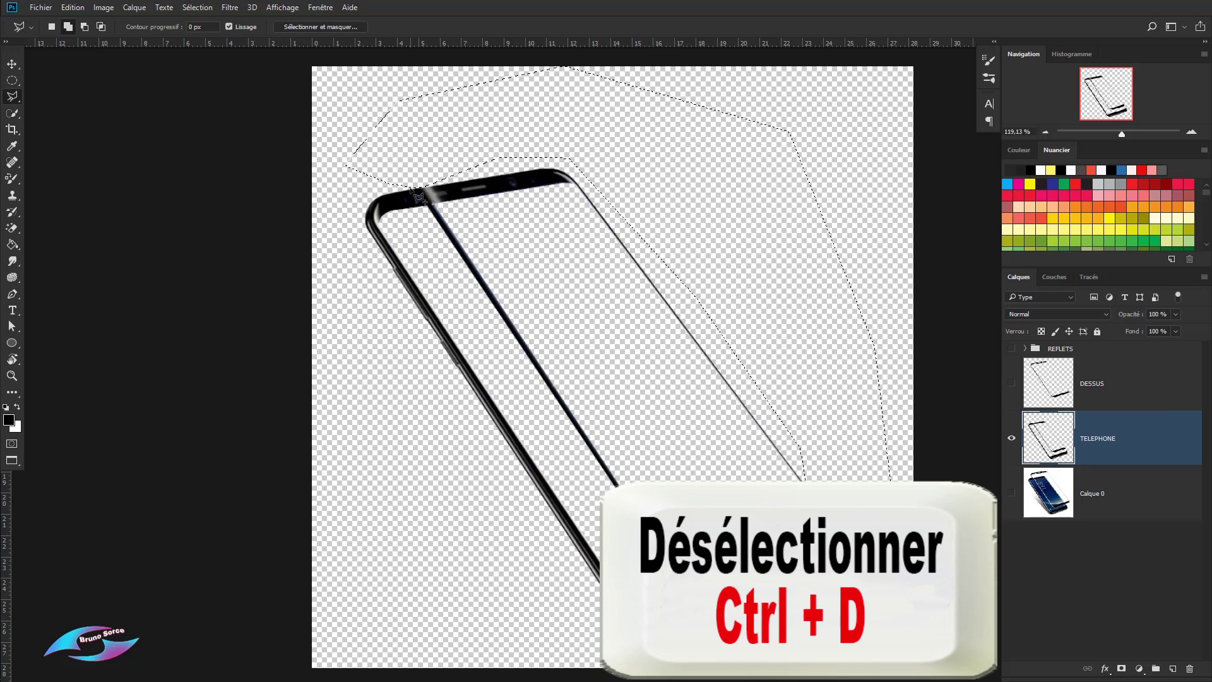
key("ctrl+d")
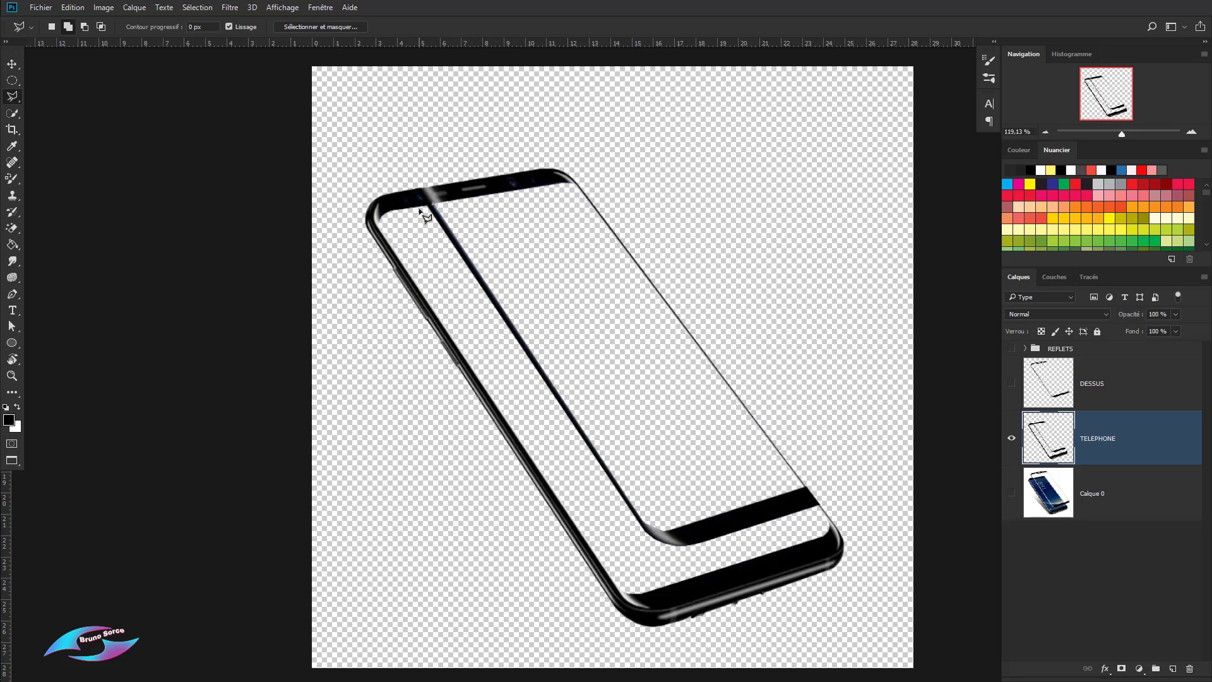
Step: Select the protector's remaining side and lower band inside the phone frame on the TELEPHONE layer, erase them and deselect
left_click(419, 206)
left_click(441, 203)
left_click(507, 384)
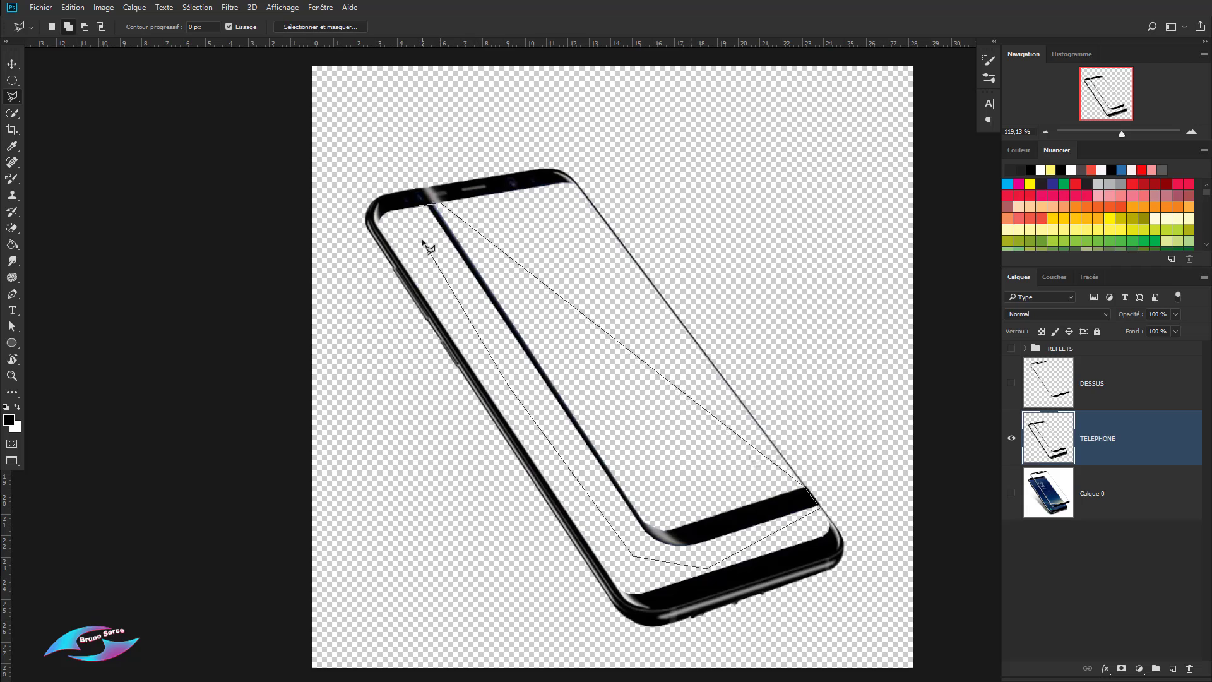
left_click(420, 208)
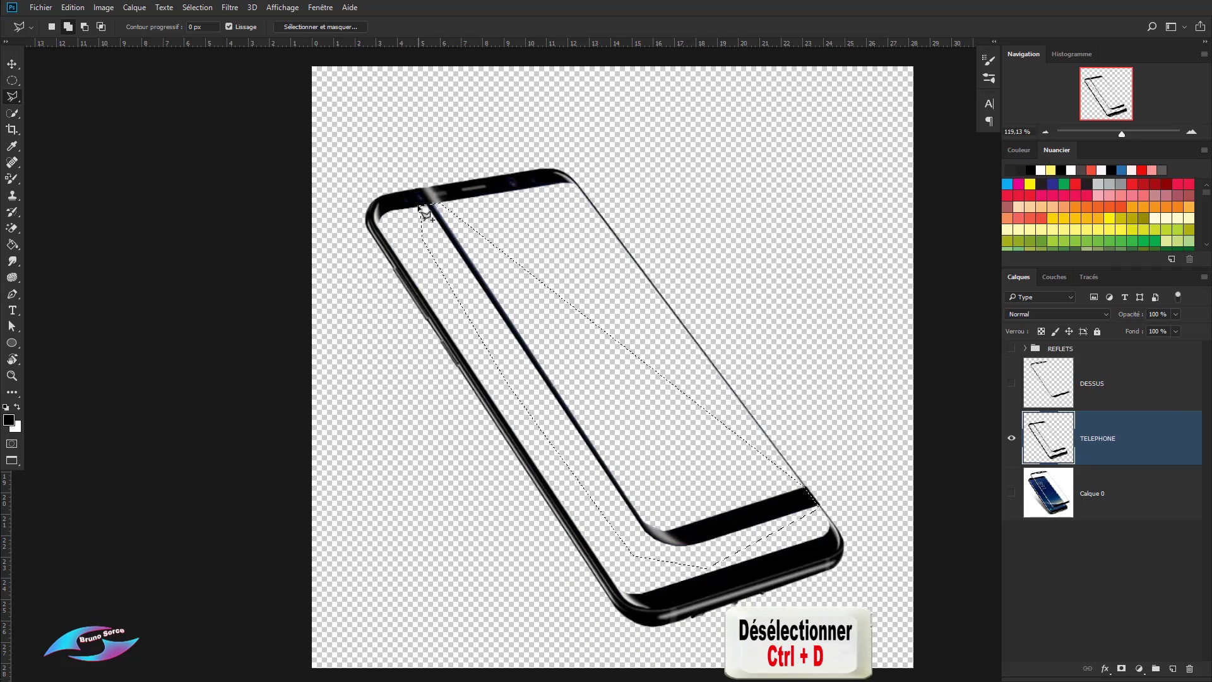
key("Delete")
key("ctrl+d")
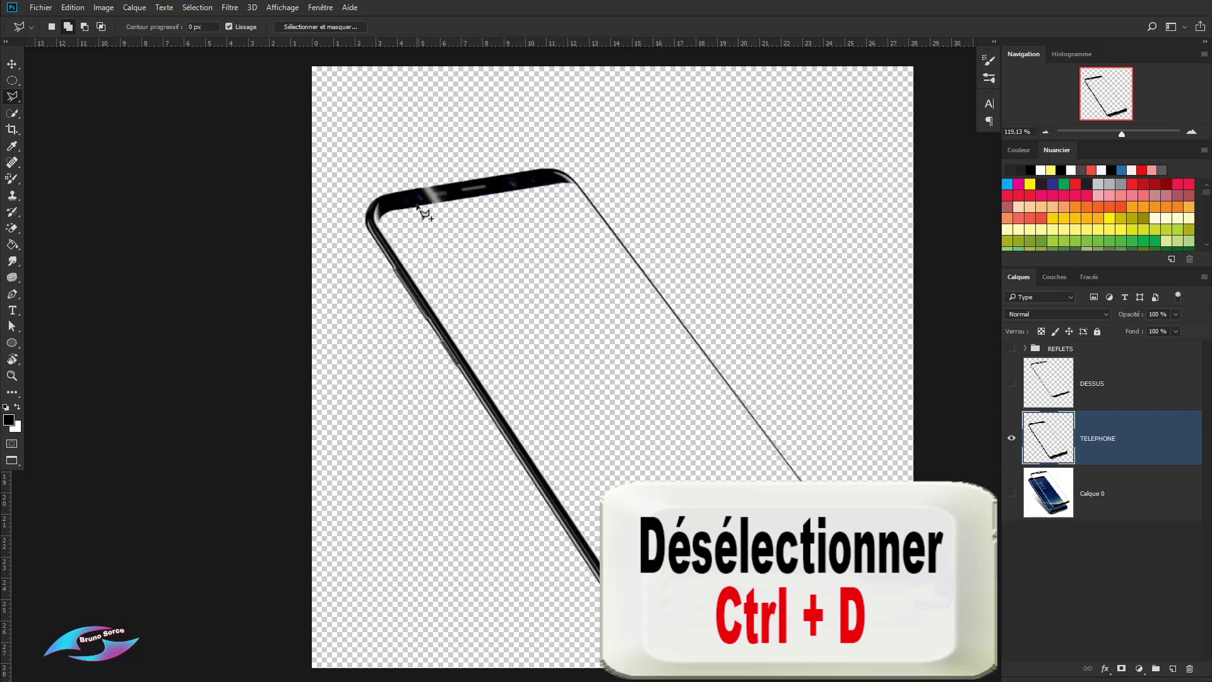
Step: Show the DESSUS layer and compare the separated frames with the original photo by toggling Calque 0
left_click(1011, 384)
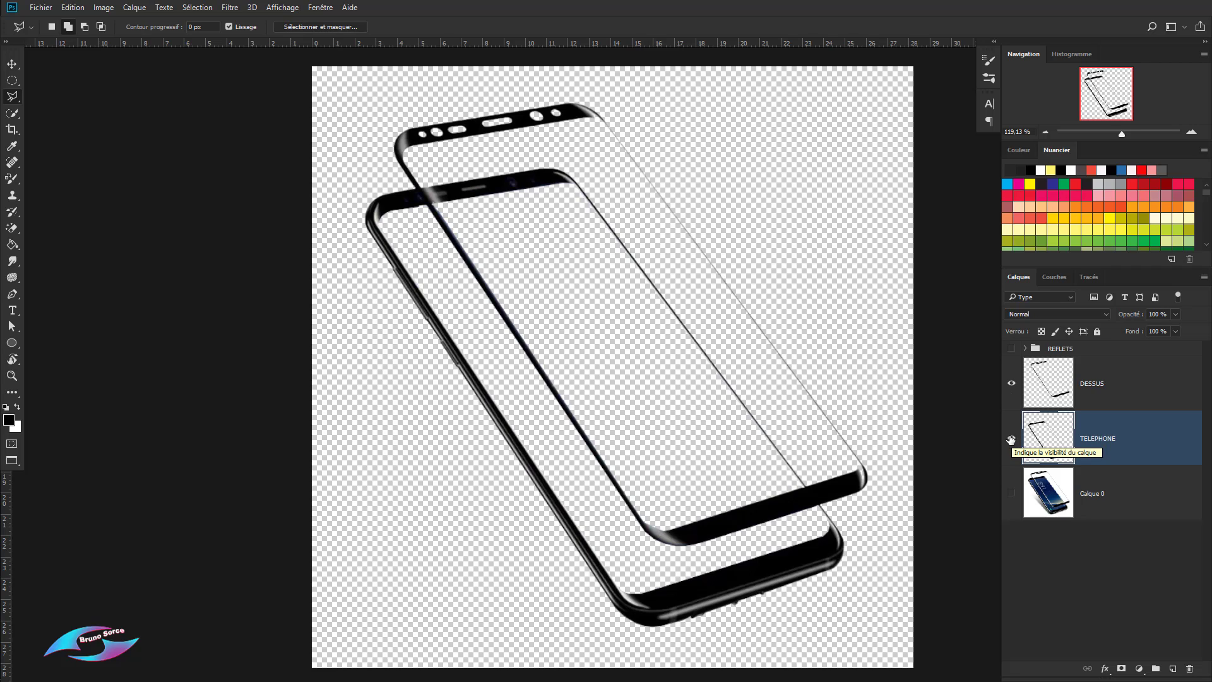
left_click(1010, 494)
left_click(1011, 493)
left_click(1011, 493)
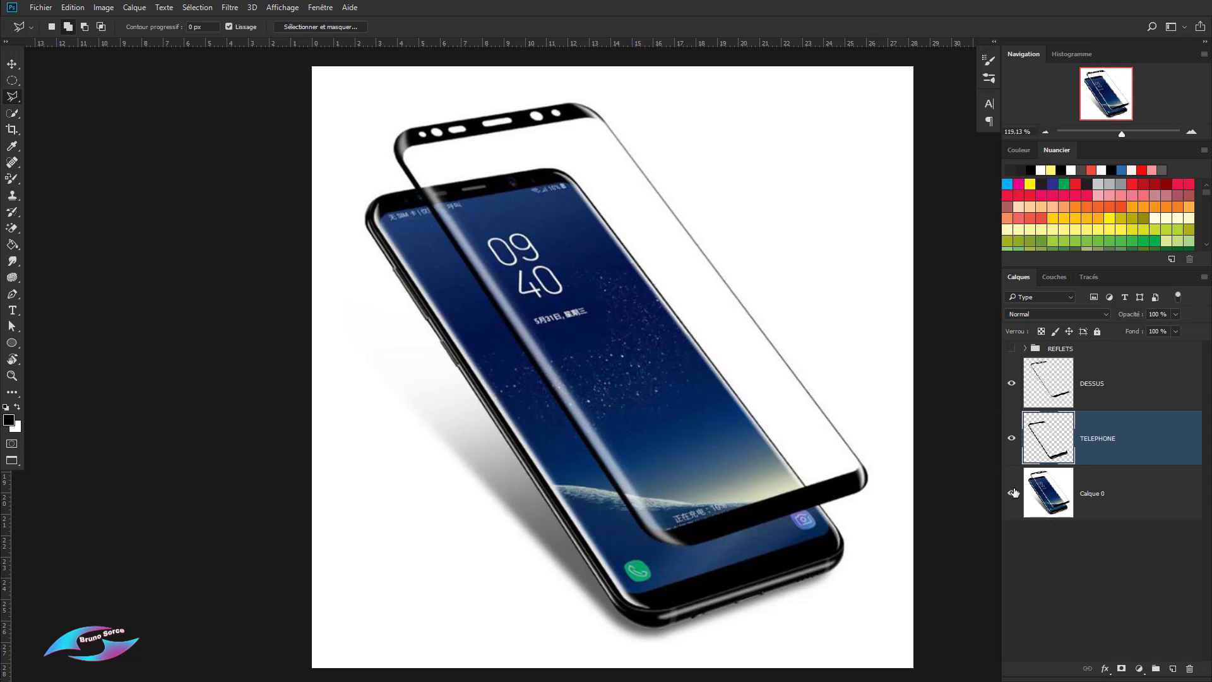
left_click(1012, 494)
Step: Check the reflections by toggling the REFLETS group, leaving it and the DESSUS layer hidden
left_click(1011, 349)
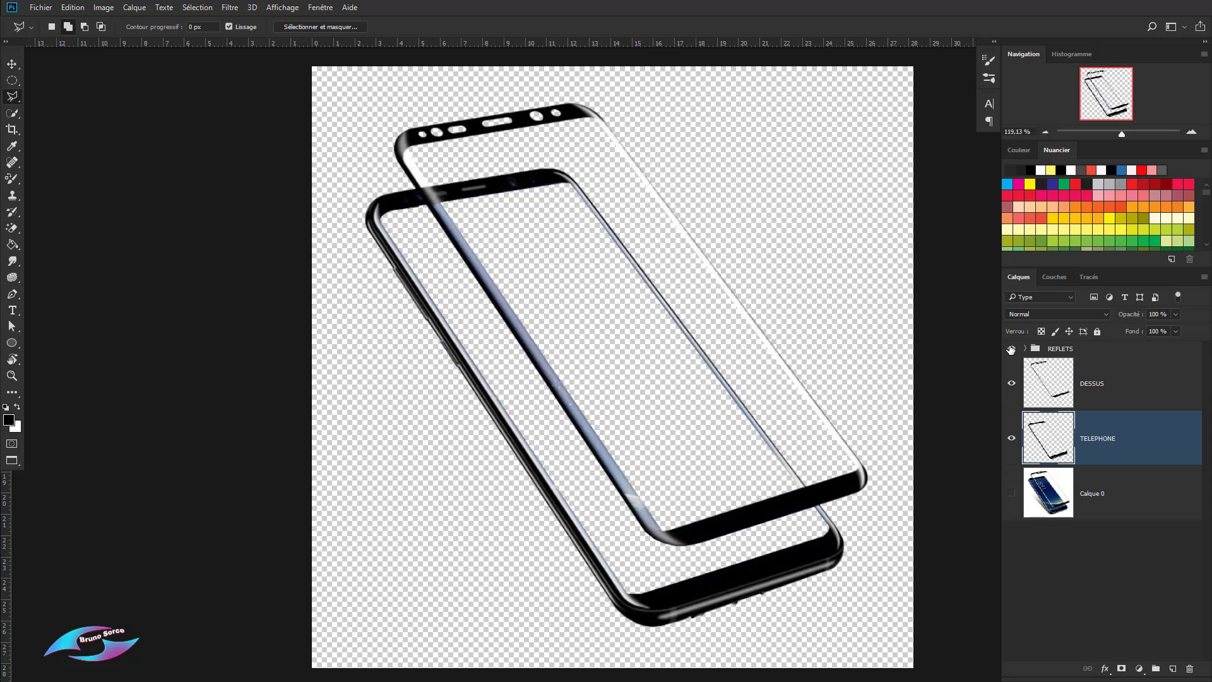
left_click(1011, 349)
left_click(1011, 349)
left_click(1011, 349)
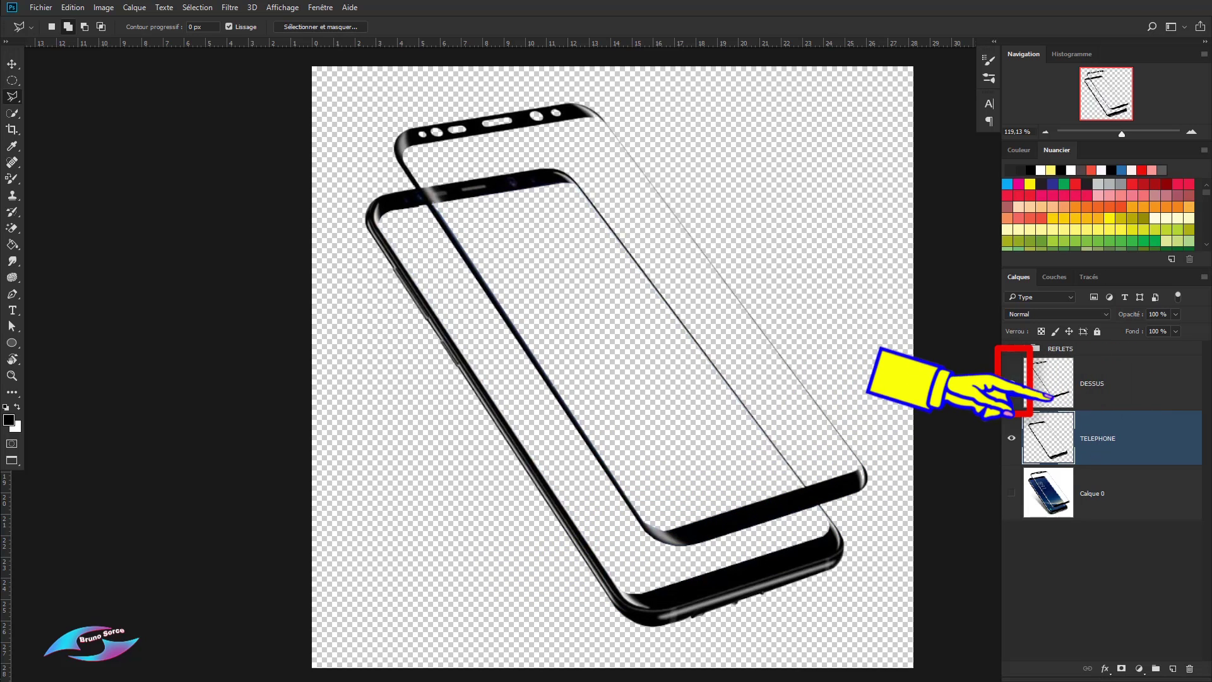
left_click(1012, 384)
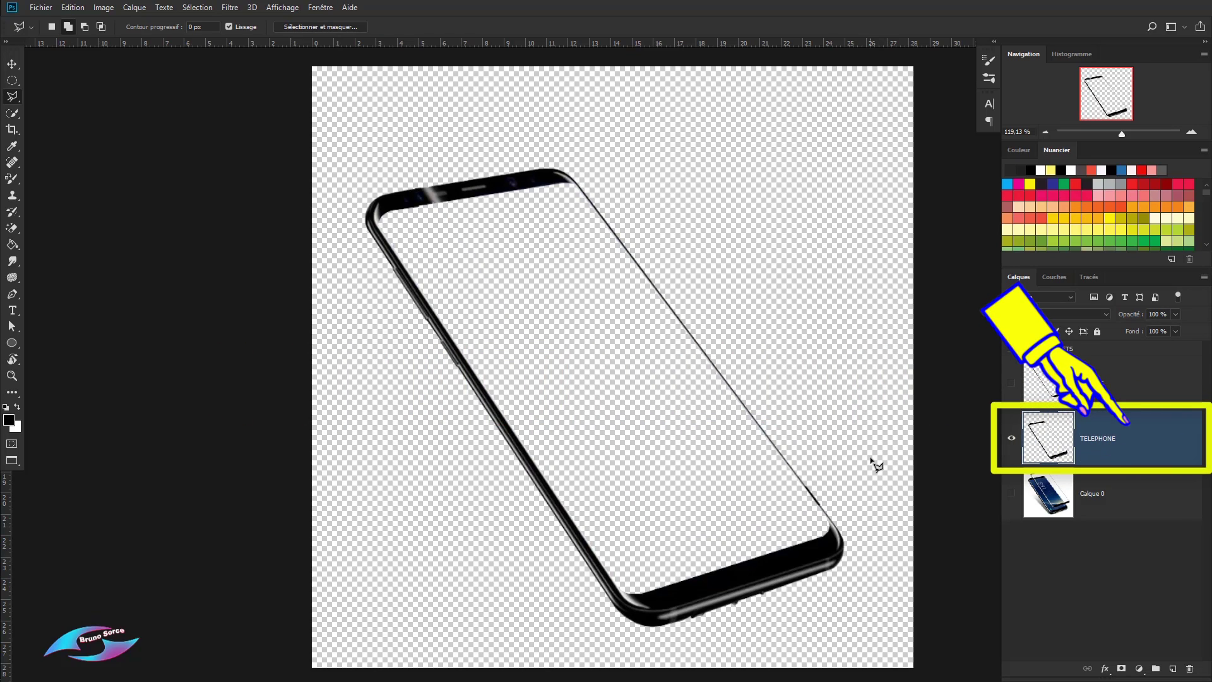
Step: Add a new layer above TELEPHONE and name it "GABARIT"
key("v")
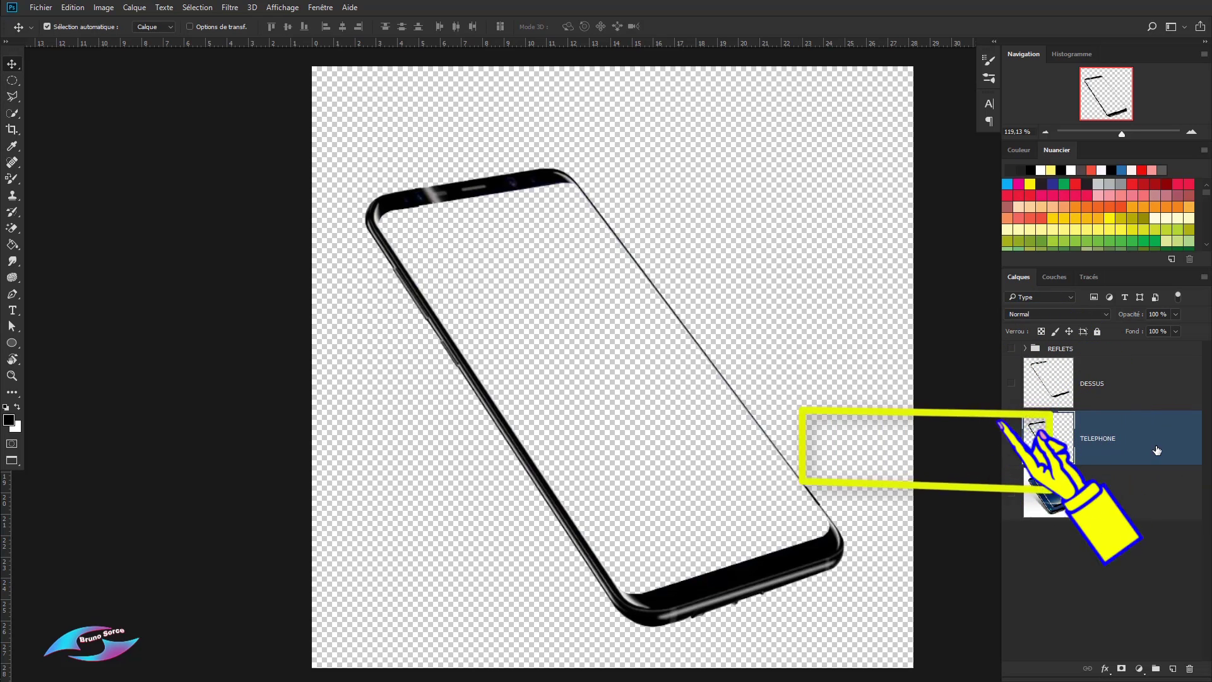
left_click(1172, 669)
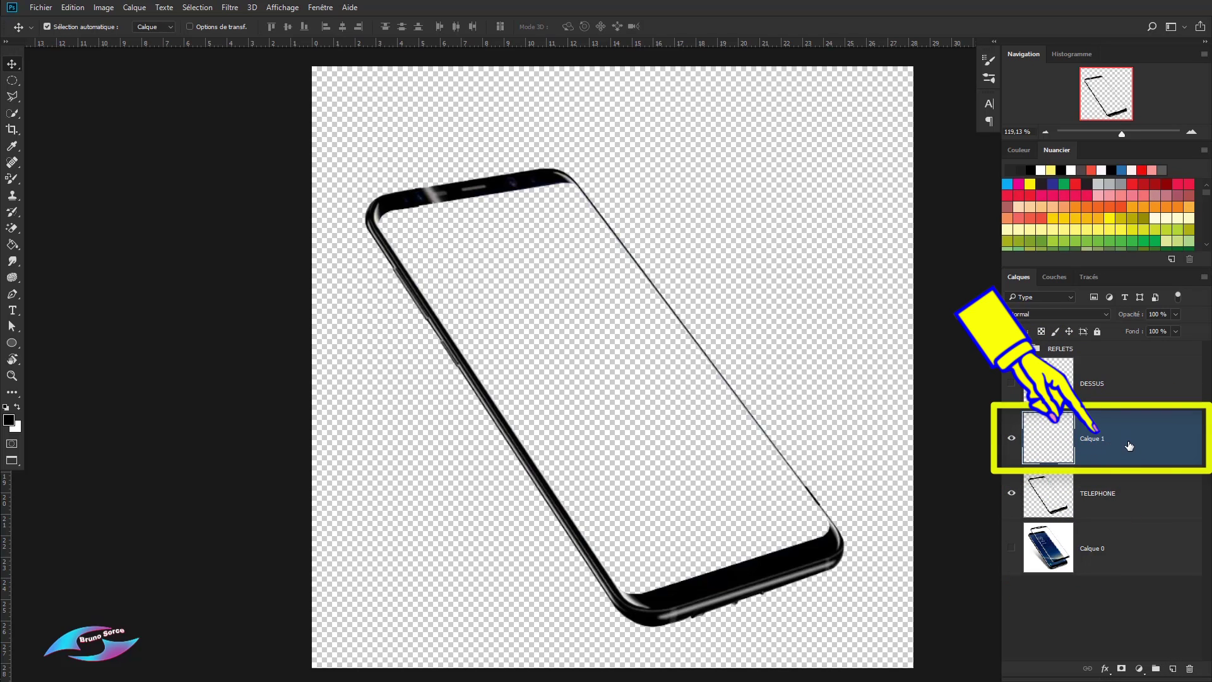
double_click(1092, 439)
type("GABARIT")
key("Return")
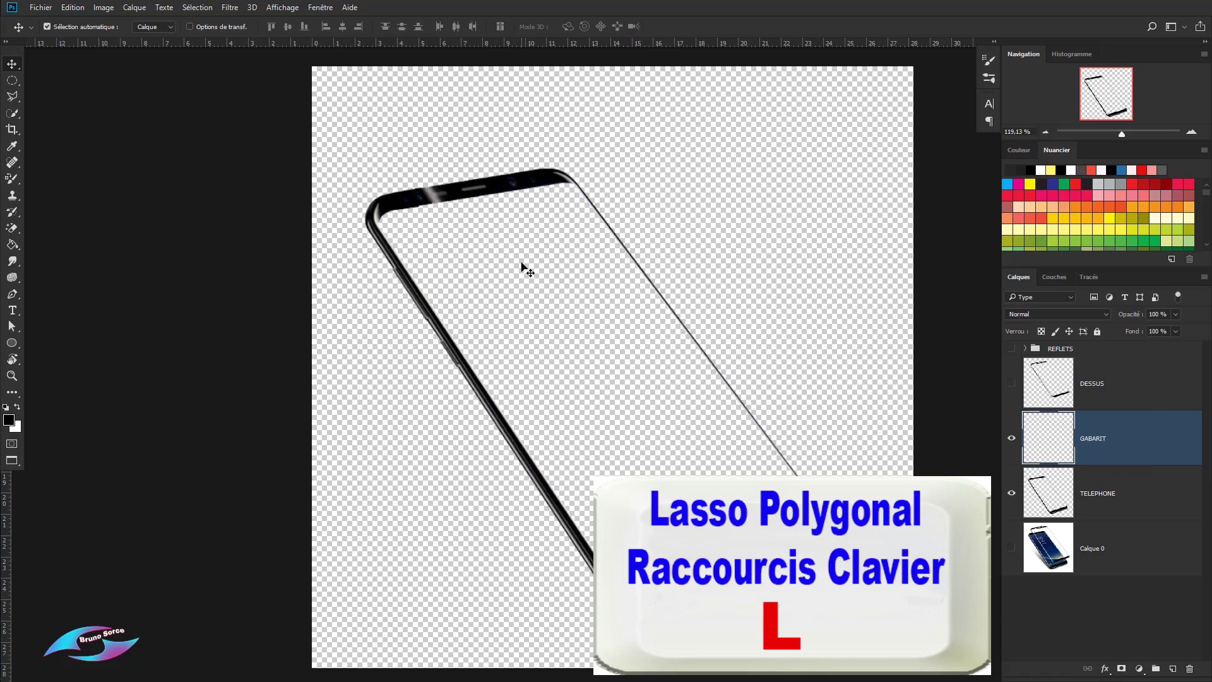
Step: Outline the phone's screen opening along the frame with the Polygonal Lasso and fill it with black on the GABARIT layer
key("l")
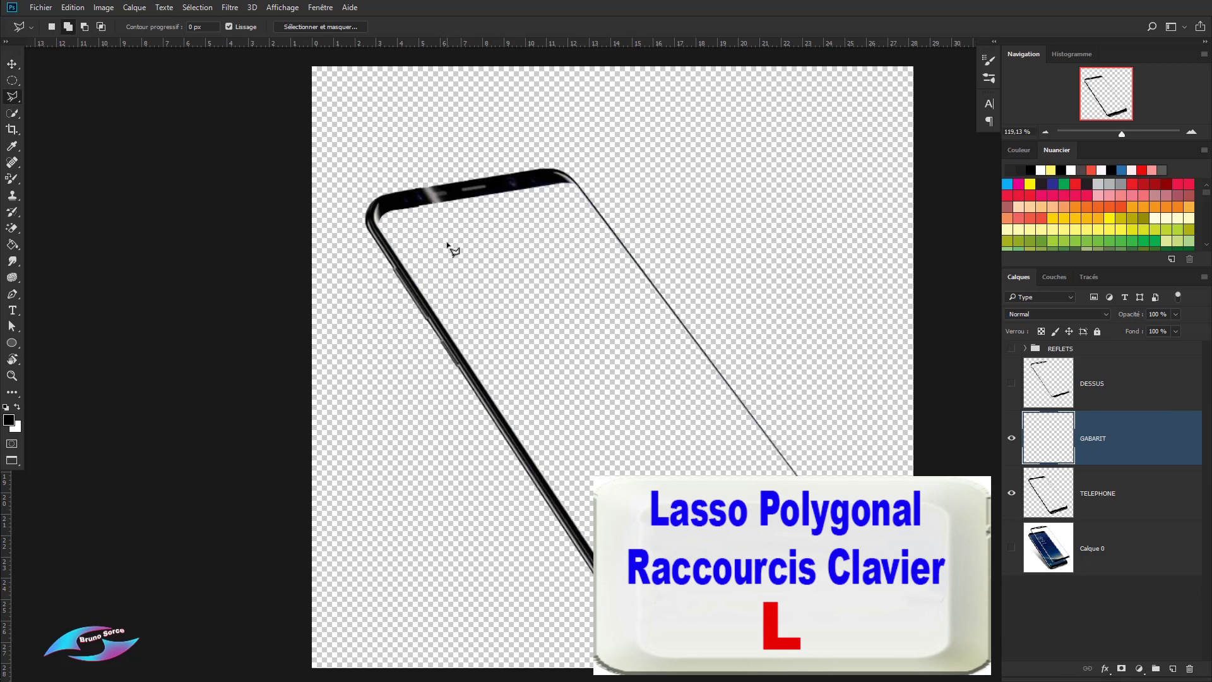
left_click(388, 206)
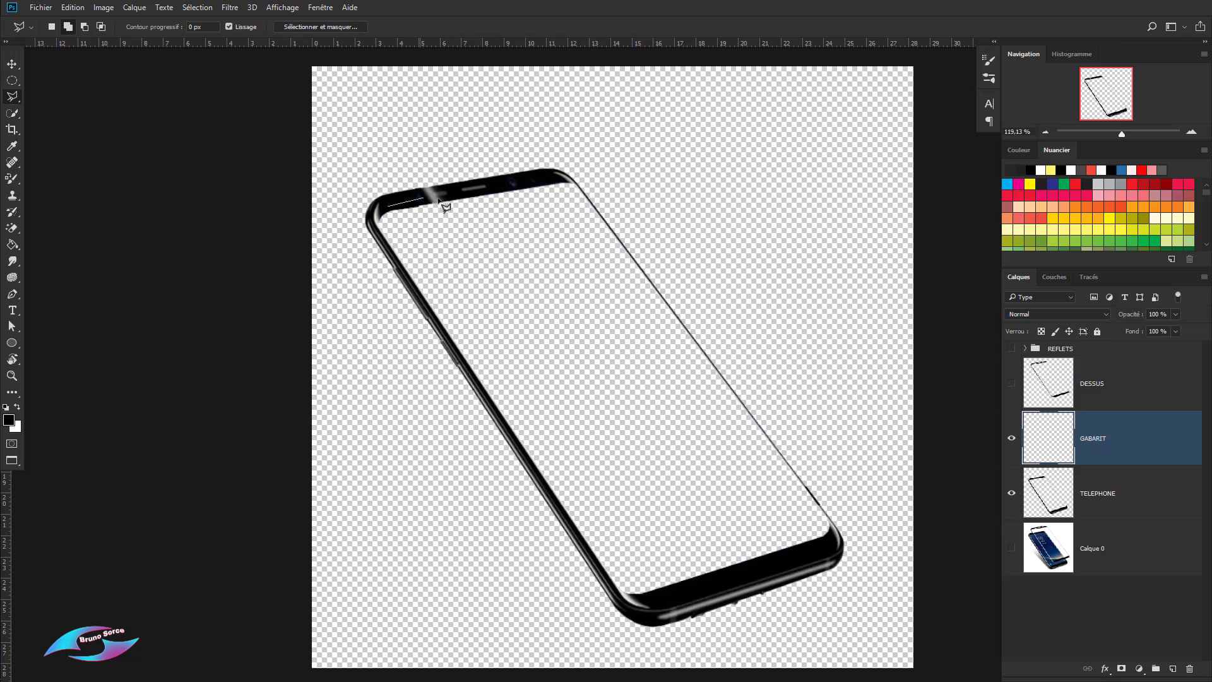
left_click(569, 180)
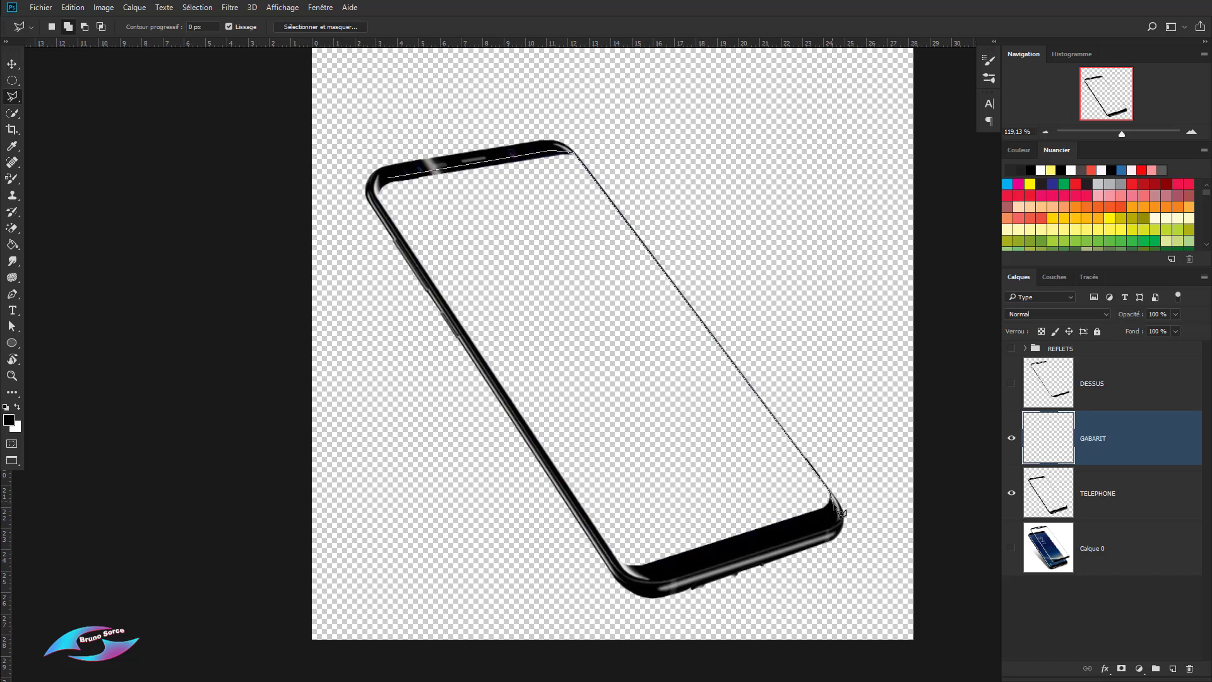
left_click(830, 499)
left_click(816, 521)
left_click(619, 569)
left_click(387, 187)
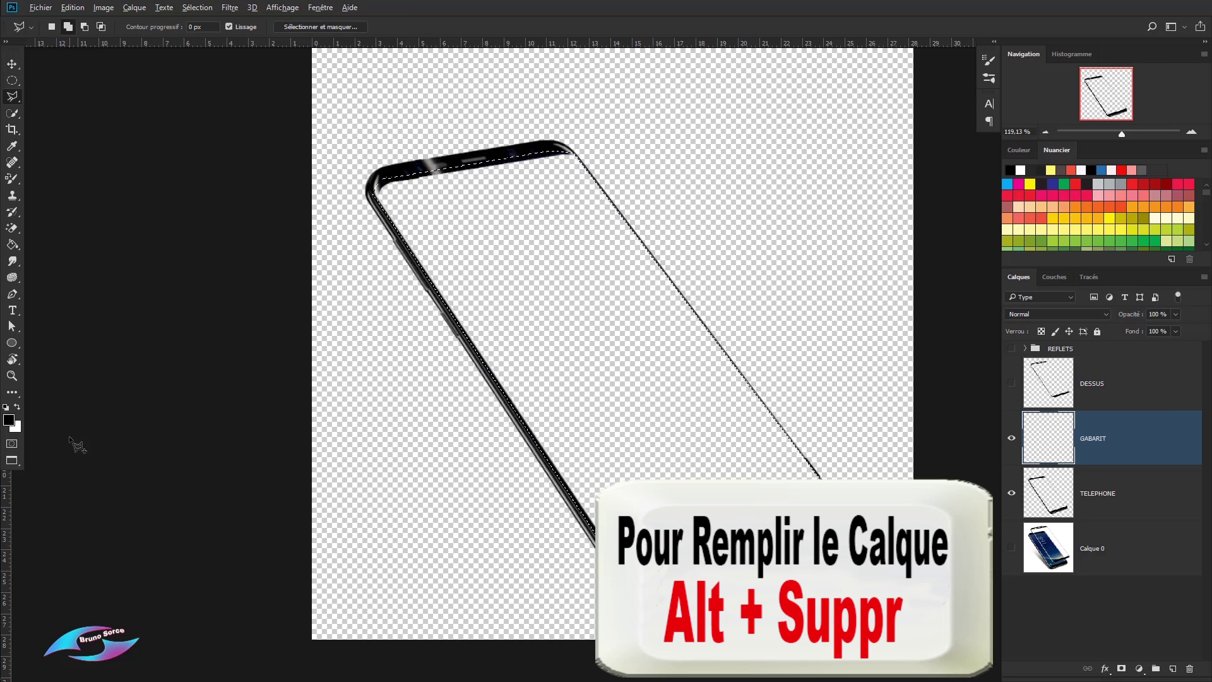
key("alt")
key("alt+Delete")
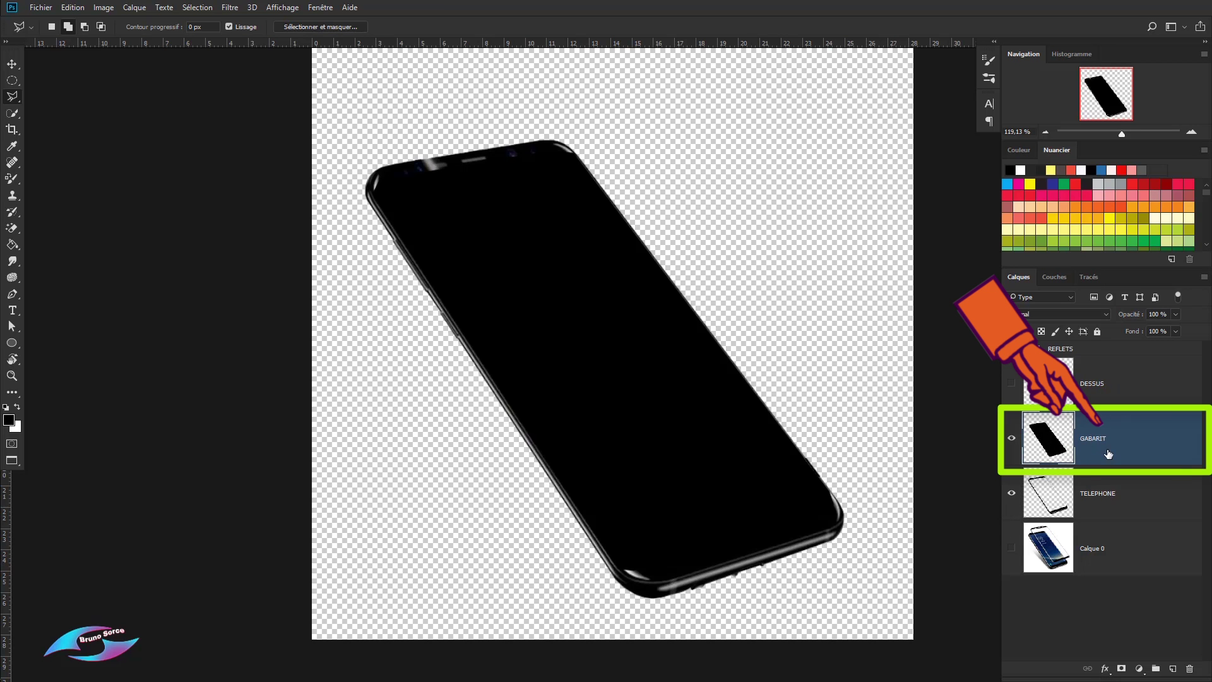
Step: Move the GABARIT layer beneath the TELEPHONE layer and keep TELEPHONE visible
left_click_drag(1125, 448, 1120, 505)
scroll(882, 505, "up", 1)
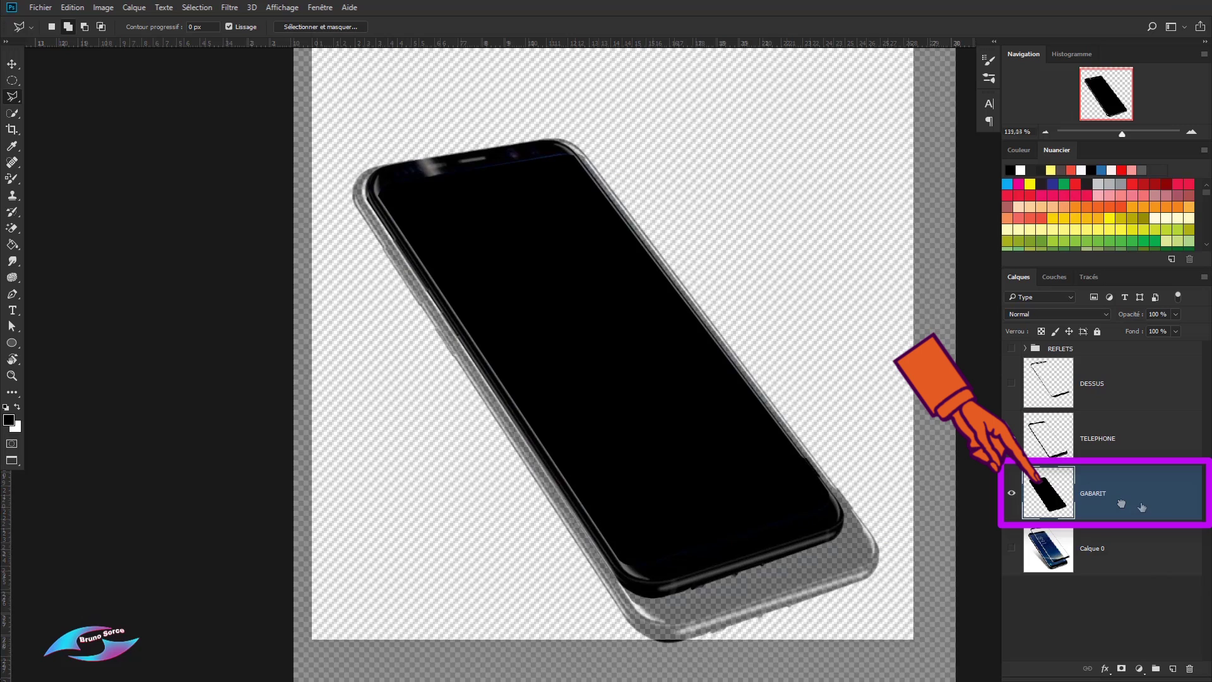
left_click(1012, 439)
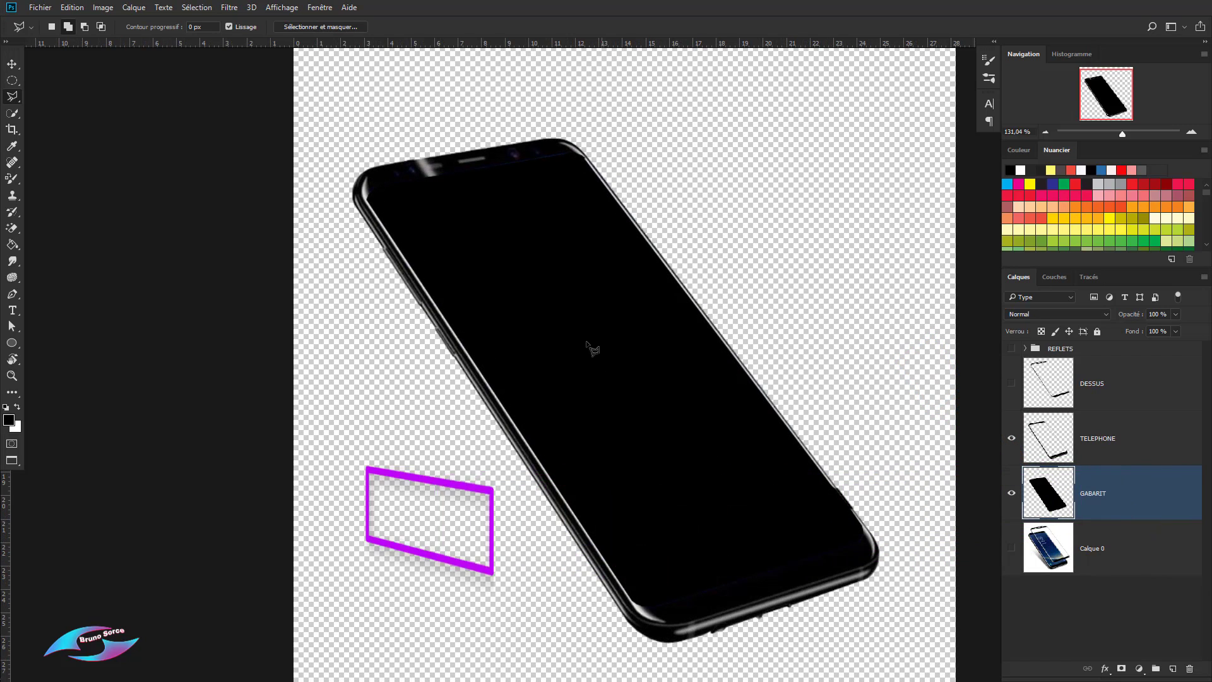
Step: Place the snowboarder image 60344207 as an embedded layer above GABARIT and enlarge it proportionally from its centre to about 421%
key("v")
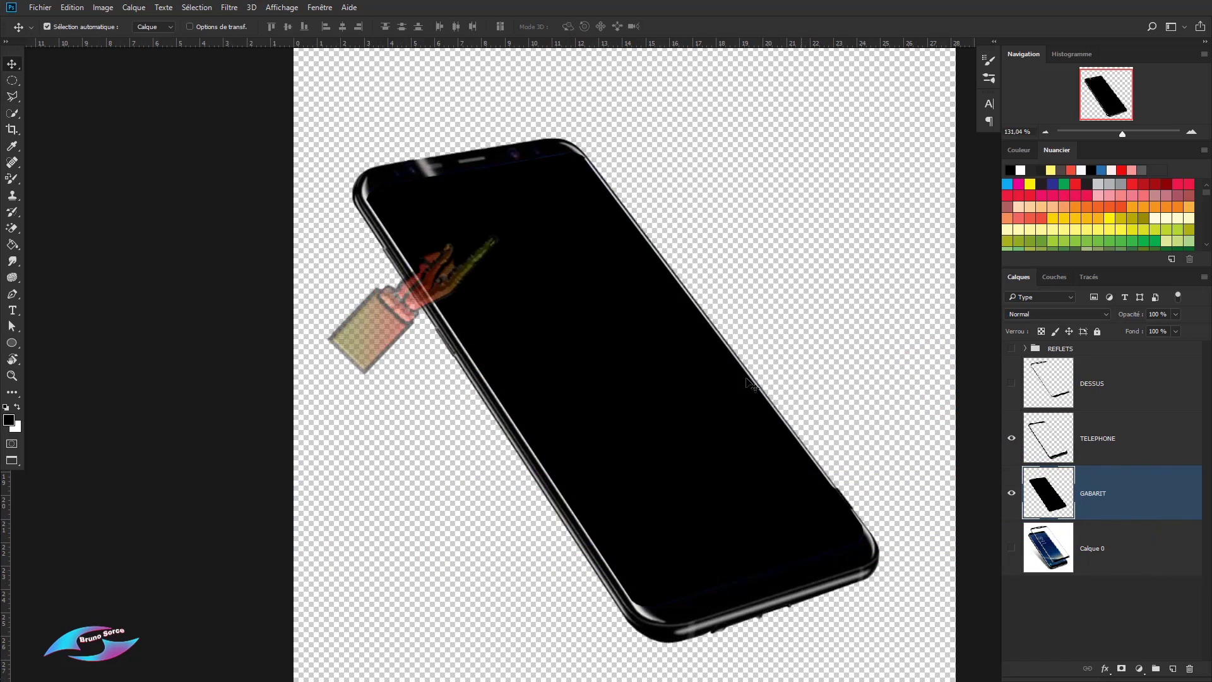
left_click(36, 9)
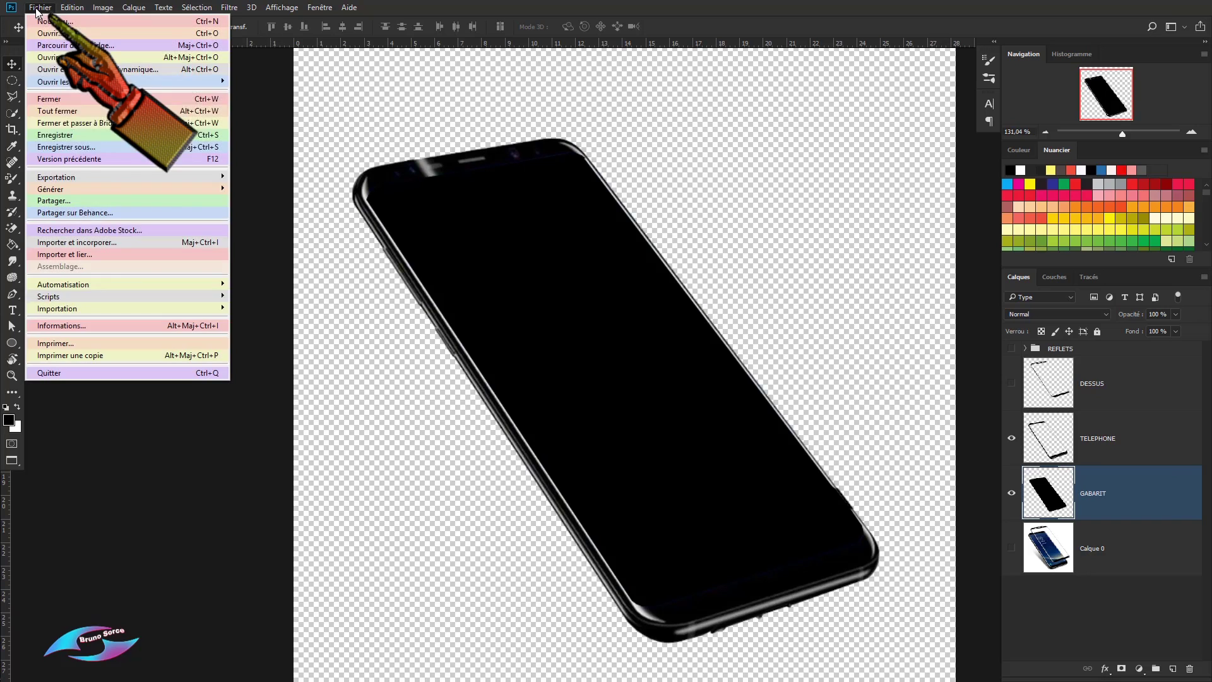
left_click(53, 243)
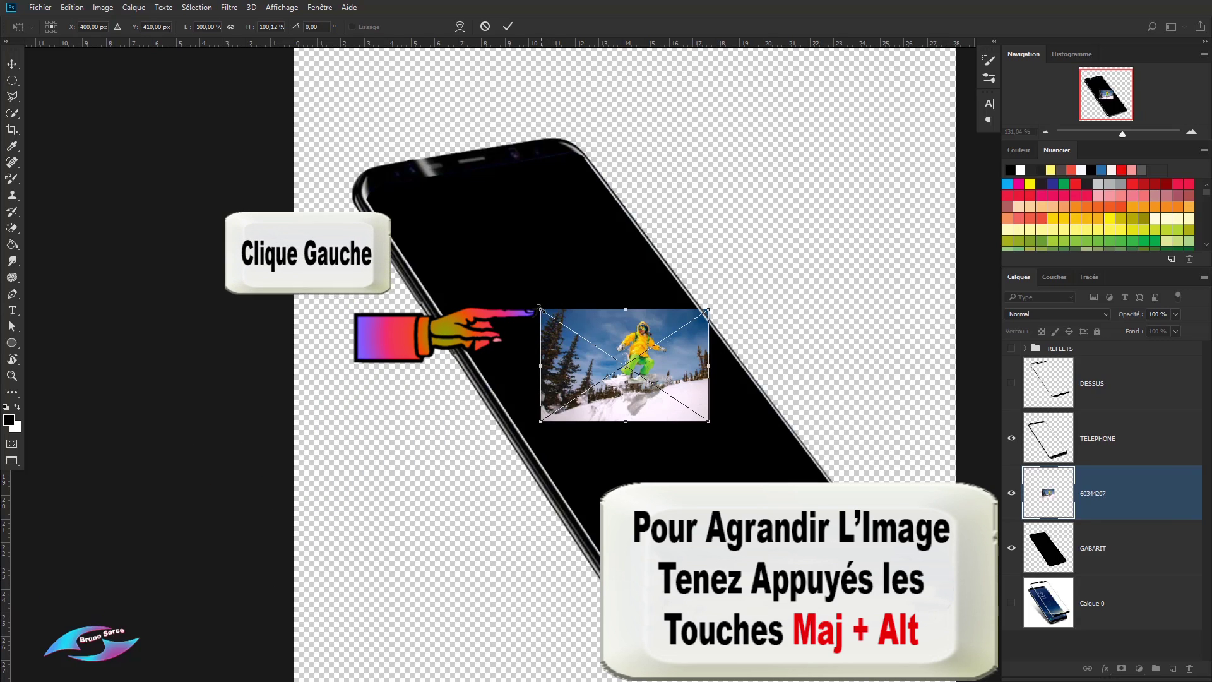
left_click_drag(540, 309, 326, 86)
scroll(616, 197, "down", 2)
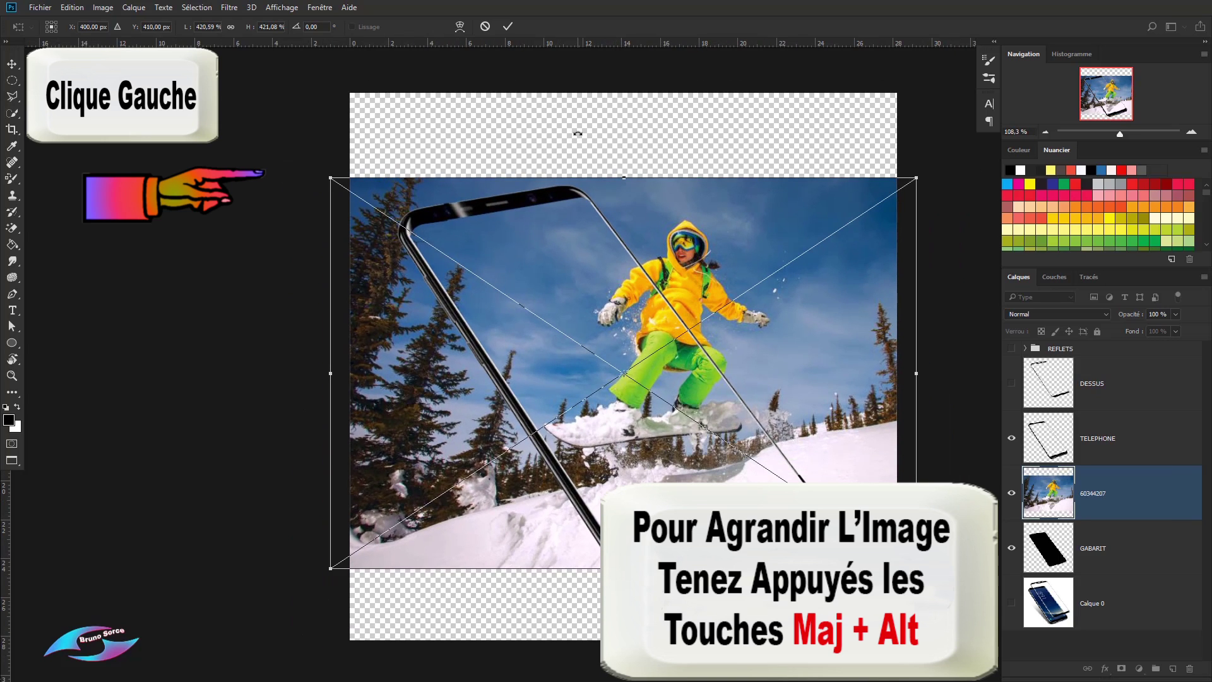
key("Return")
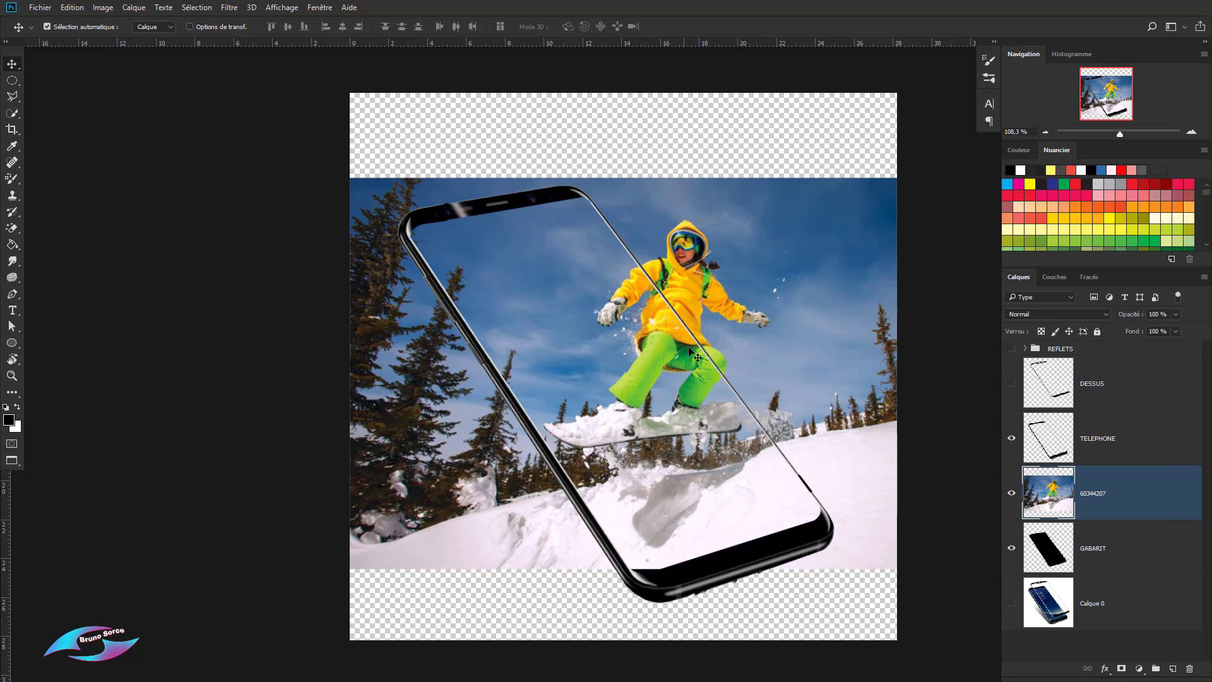
Step: Clip the snowboarder photo to the GABARIT layer and reposition it so the rider sits within the phone screen
left_click_drag(612, 341, 581, 358)
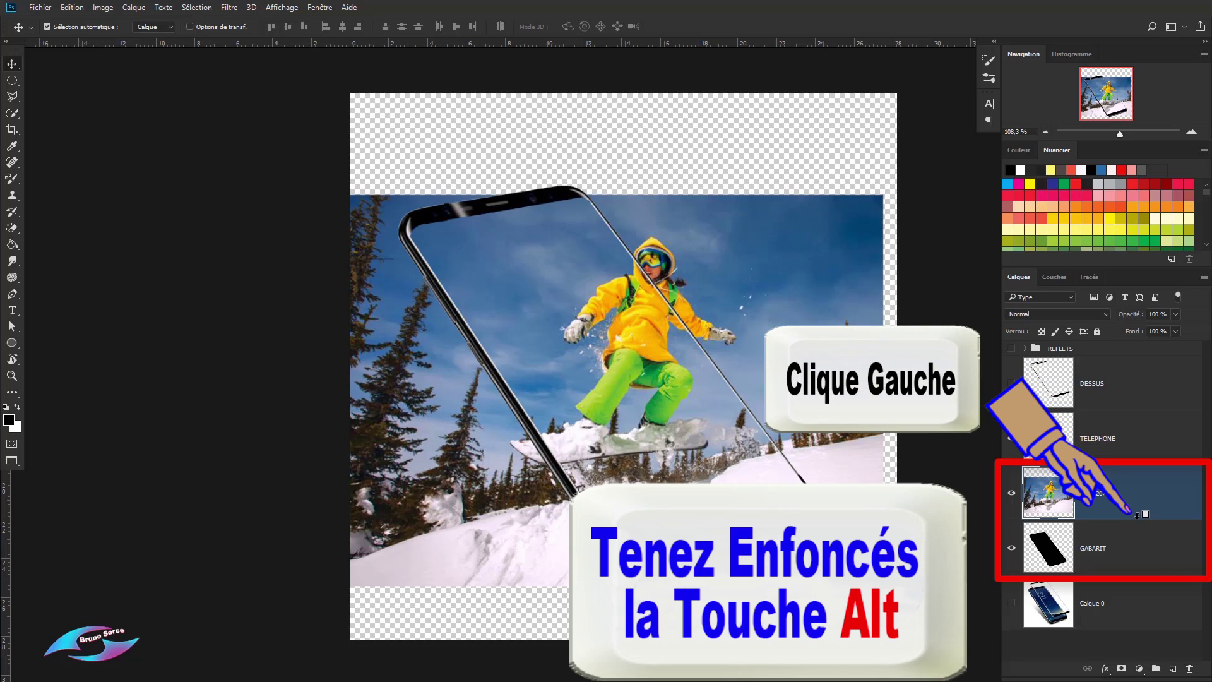
left_click(1138, 515, "alt")
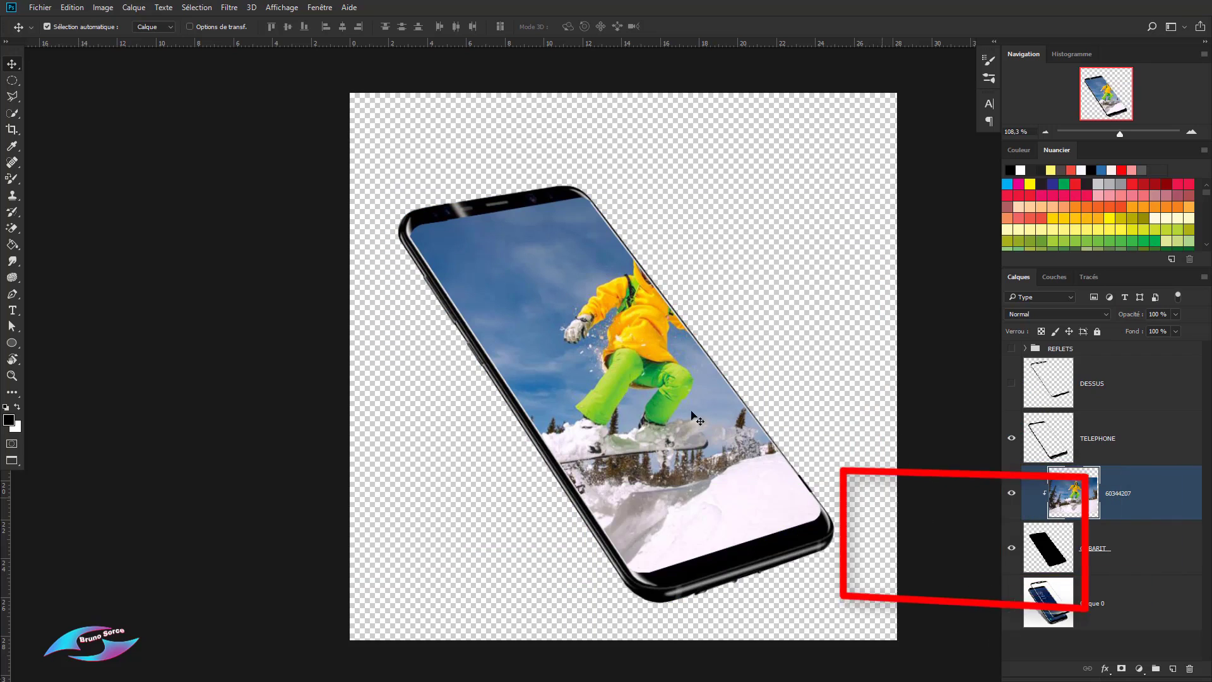
left_click_drag(601, 341, 584, 369)
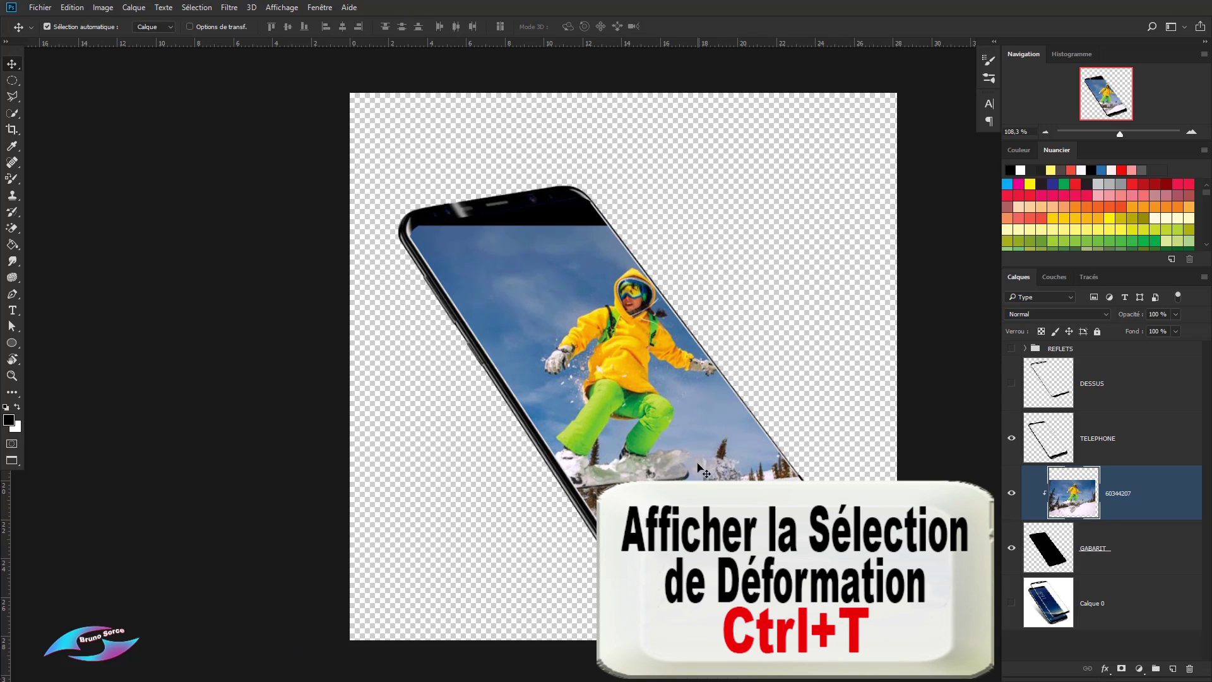
Step: Scale the snowboarder photo to about 92%, rotate it about -18° around its lower-left corner, and reposition it over the phone screen
key("ctrl+t")
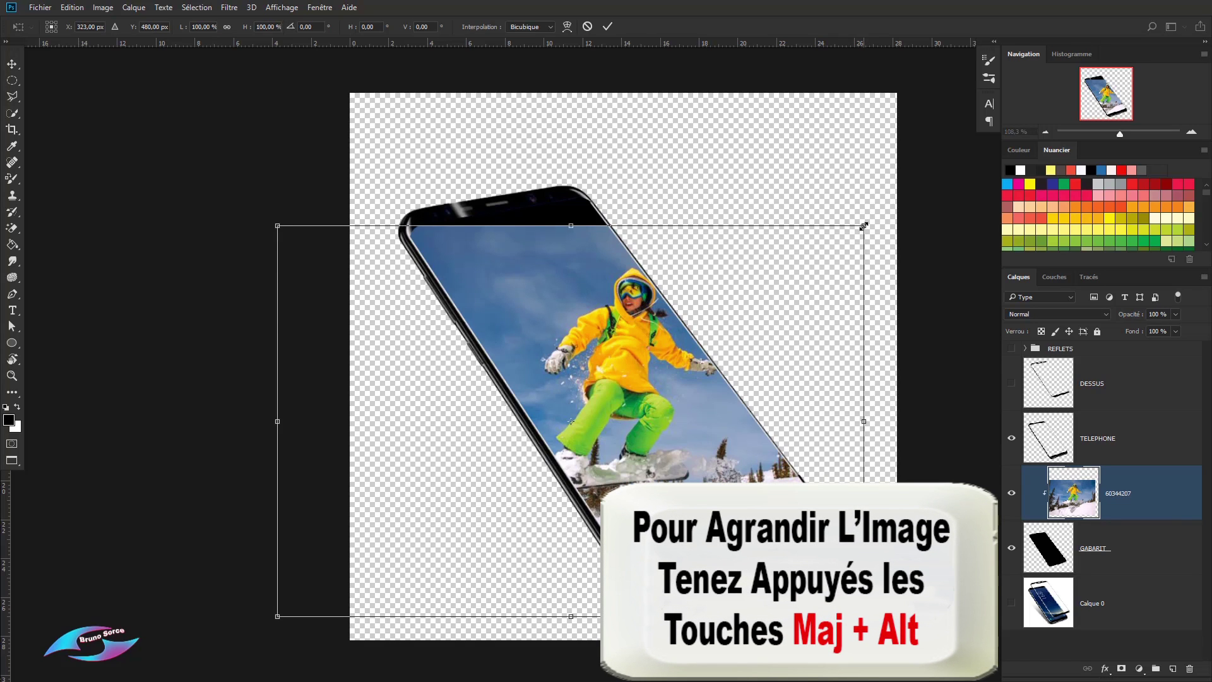
left_click_drag(863, 226, 840, 241)
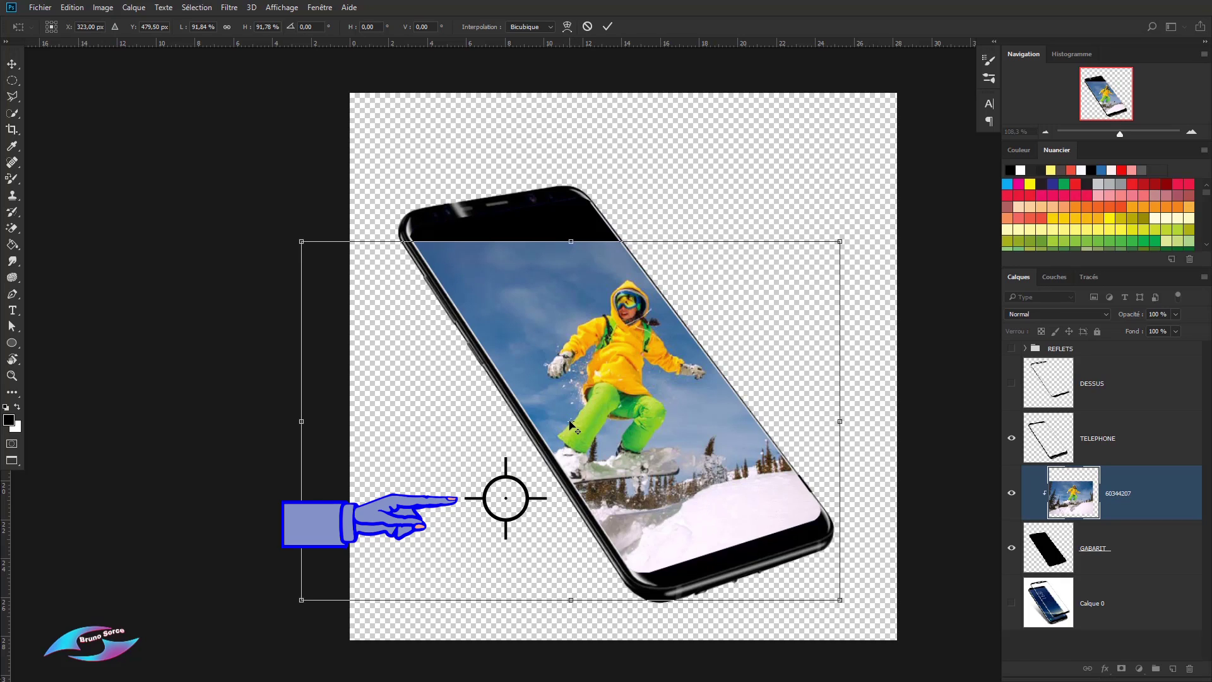
mouse_move(573, 427)
left_mouse_down()
mouse_move(705, 419)
mouse_move(726, 447)
mouse_move(736, 500)
mouse_move(723, 514)
mouse_move(603, 519)
mouse_move(306, 600)
left_mouse_up()
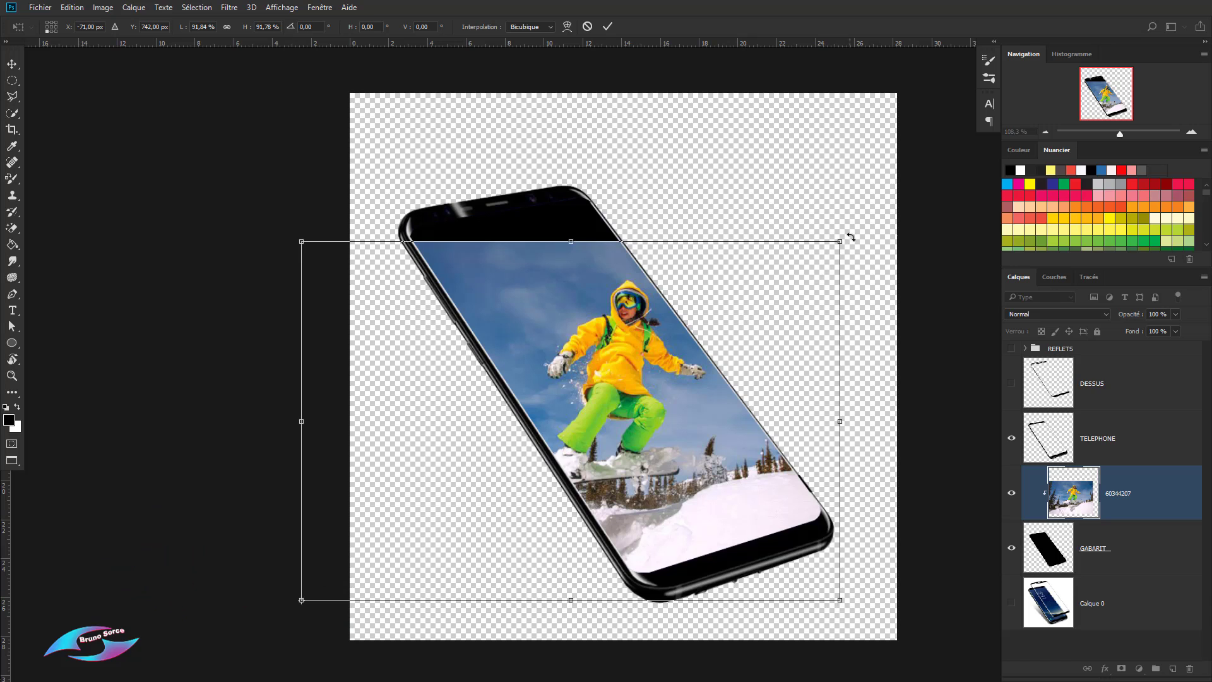
left_click_drag(857, 234, 761, 160)
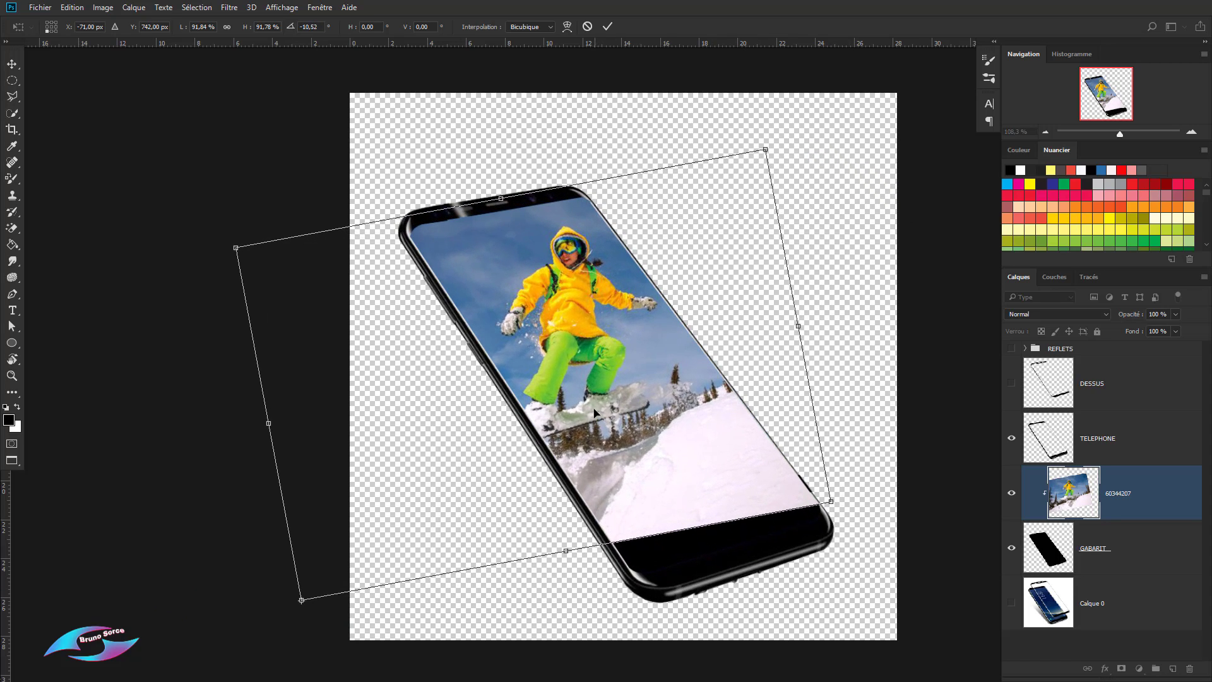
left_click_drag(598, 413, 655, 444)
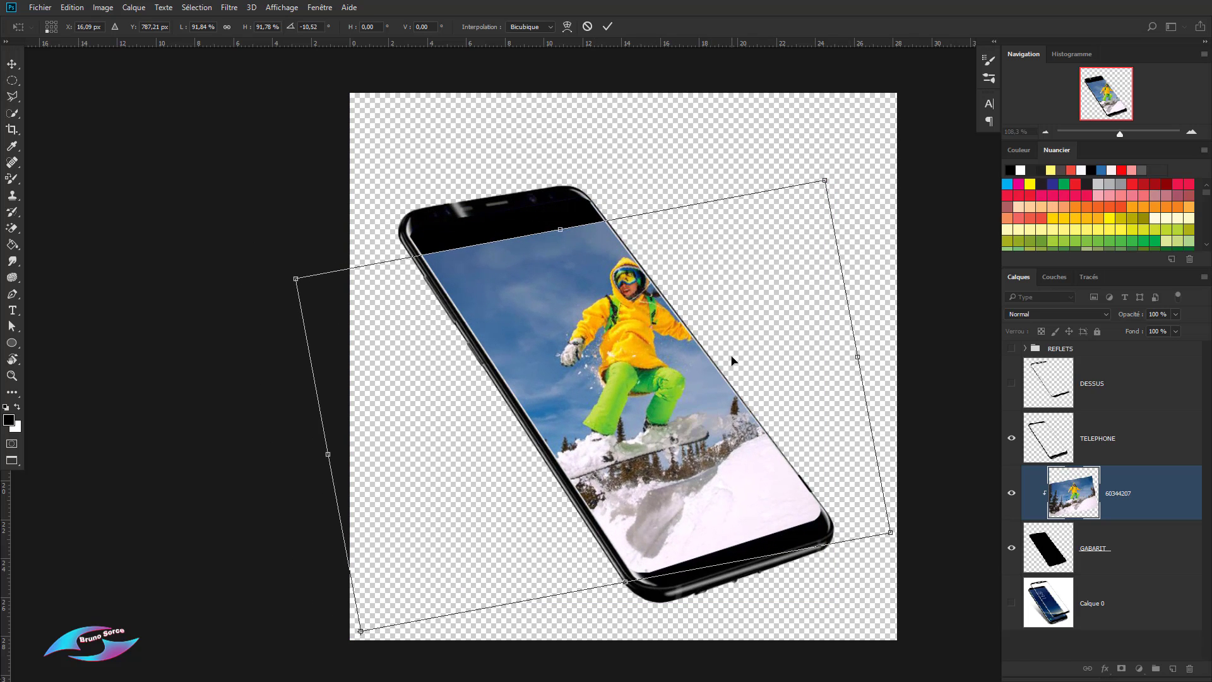
left_click_drag(839, 168, 771, 105)
left_click_drag(574, 343, 589, 374)
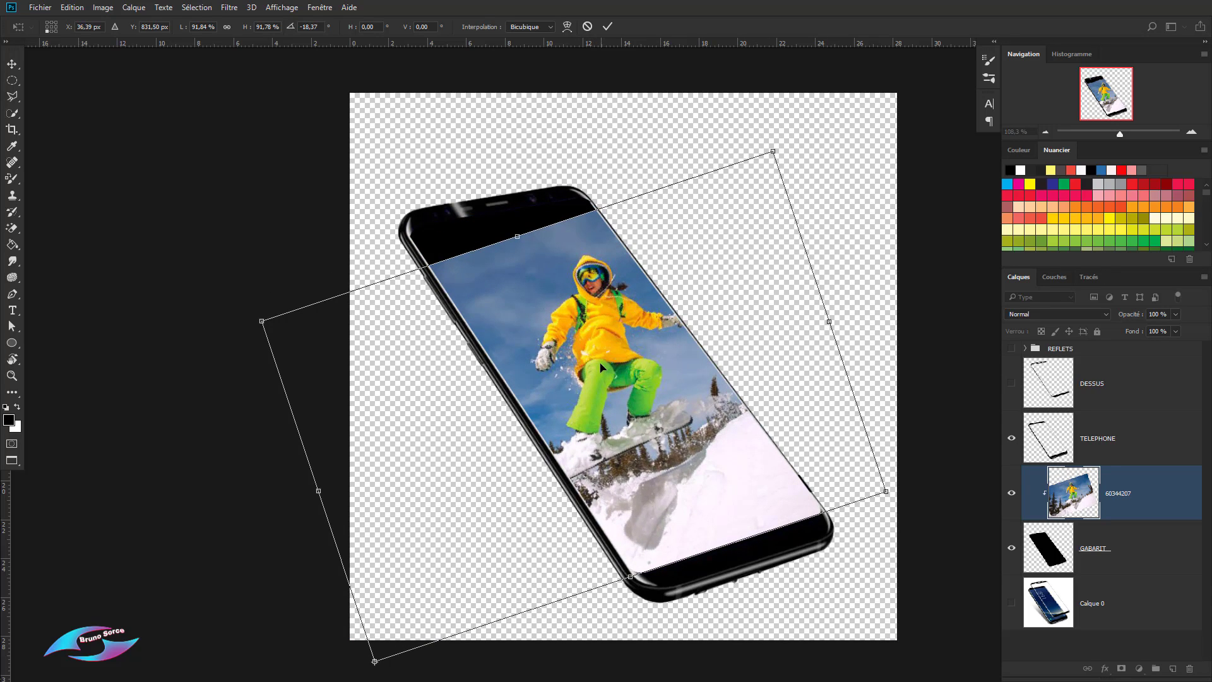
key("Return")
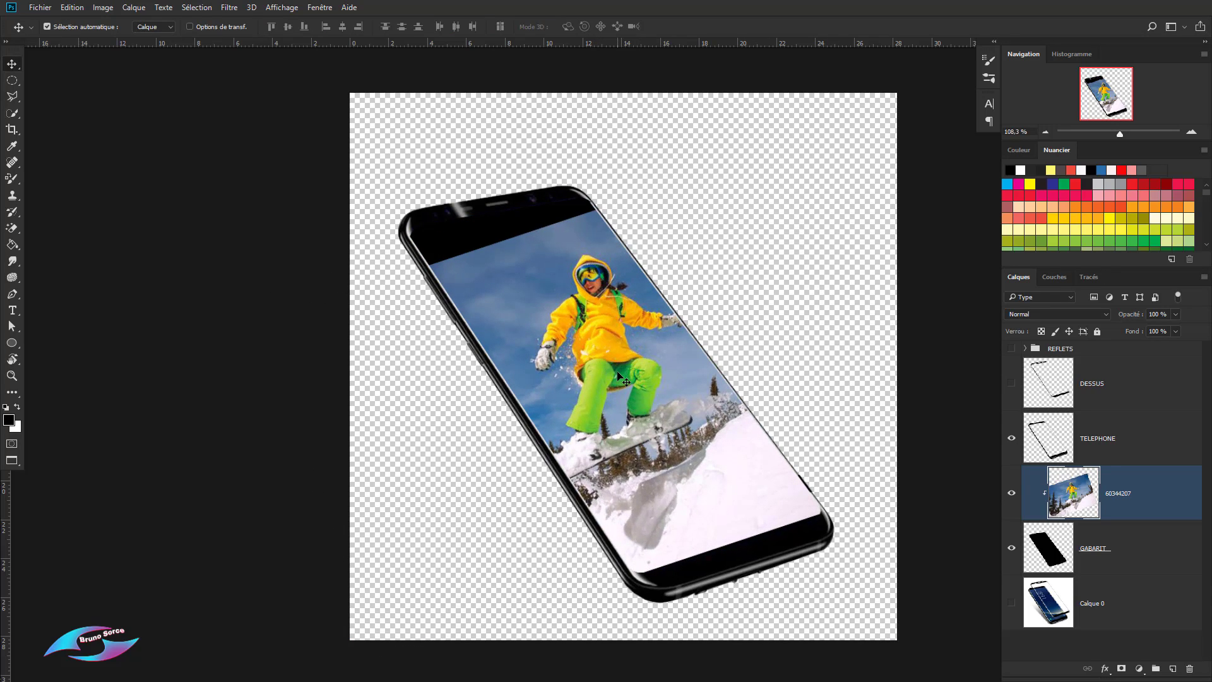
Step: Scale the snowboarder photo down to about 77% and shift it so the whole rider fits inside the phone screen
key("ctrl+t")
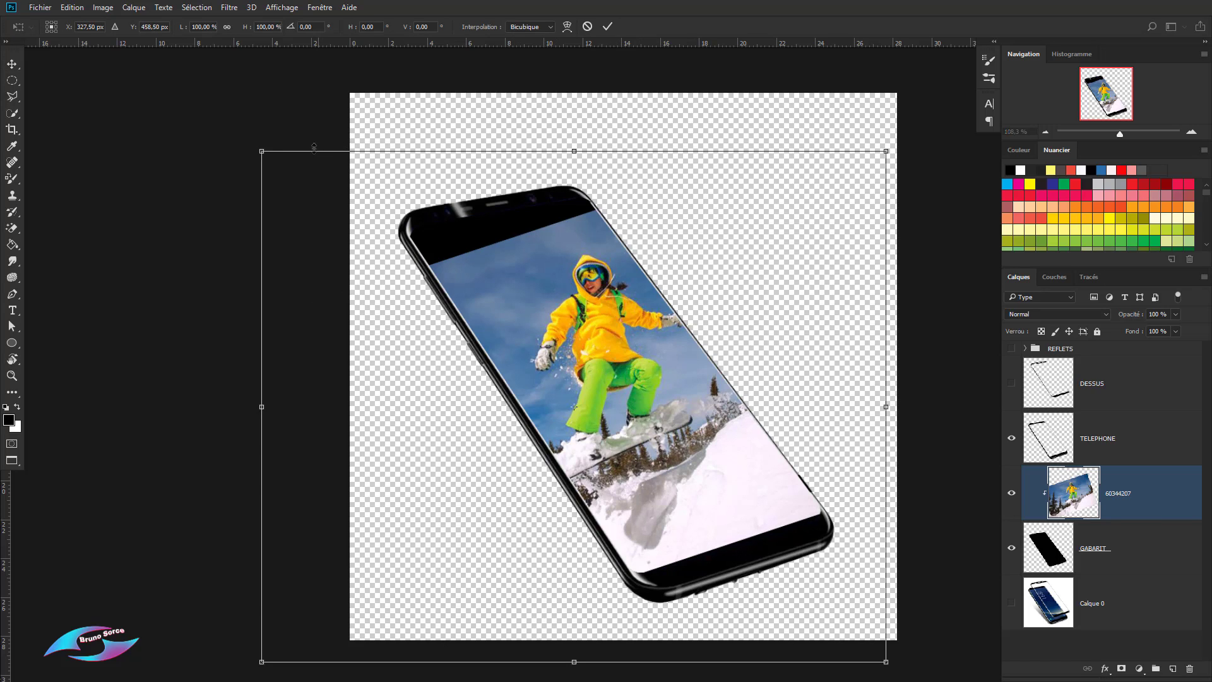
left_click_drag(886, 151, 799, 193)
left_click_drag(650, 350, 673, 352)
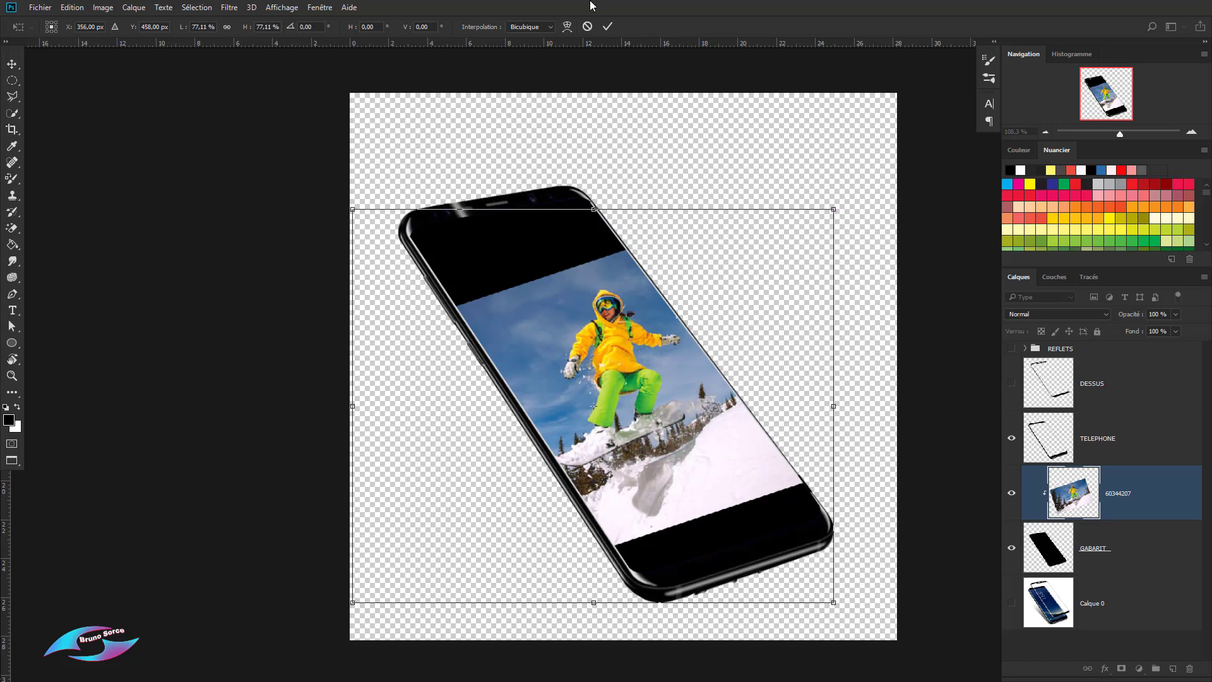
left_click(609, 26)
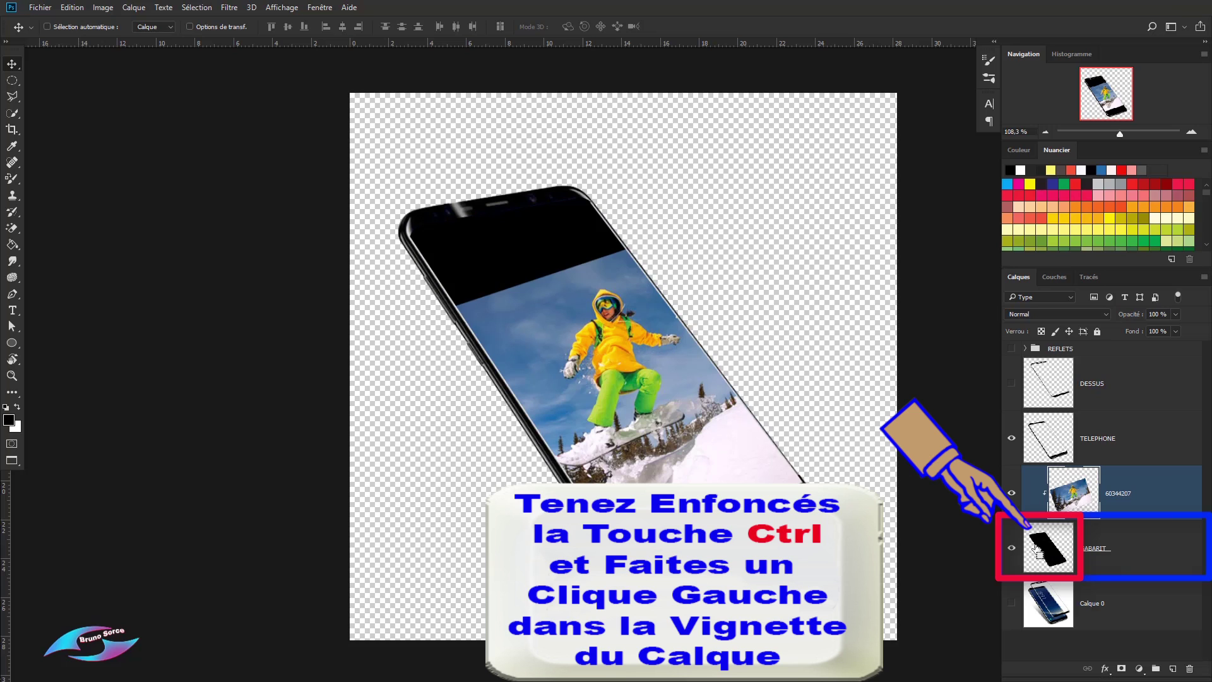
Step: Within a selection of the GABARIT shape, smudge the photo's sky and snow over the black screen areas, using Eclaircir mode at 30% intensity, and deselect
left_click(1043, 555, "ctrl")
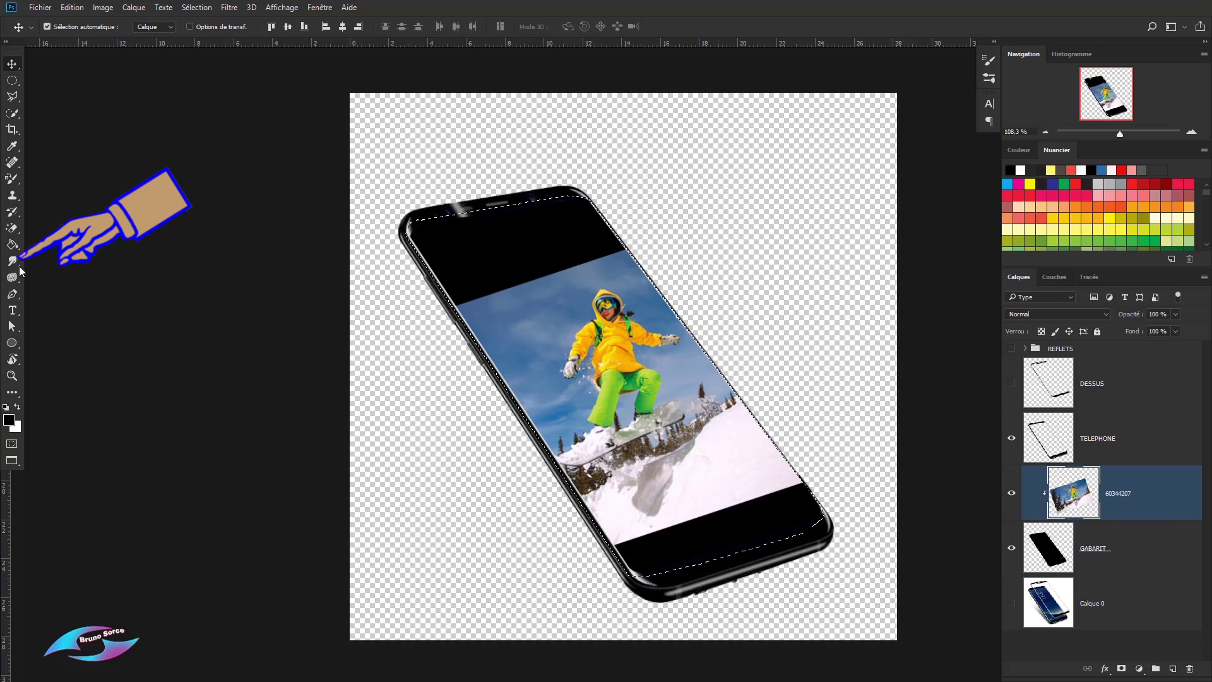
mouse_move(14, 259)
left_mouse_down()
mouse_move(54, 260)
mouse_move(61, 283)
left_mouse_up()
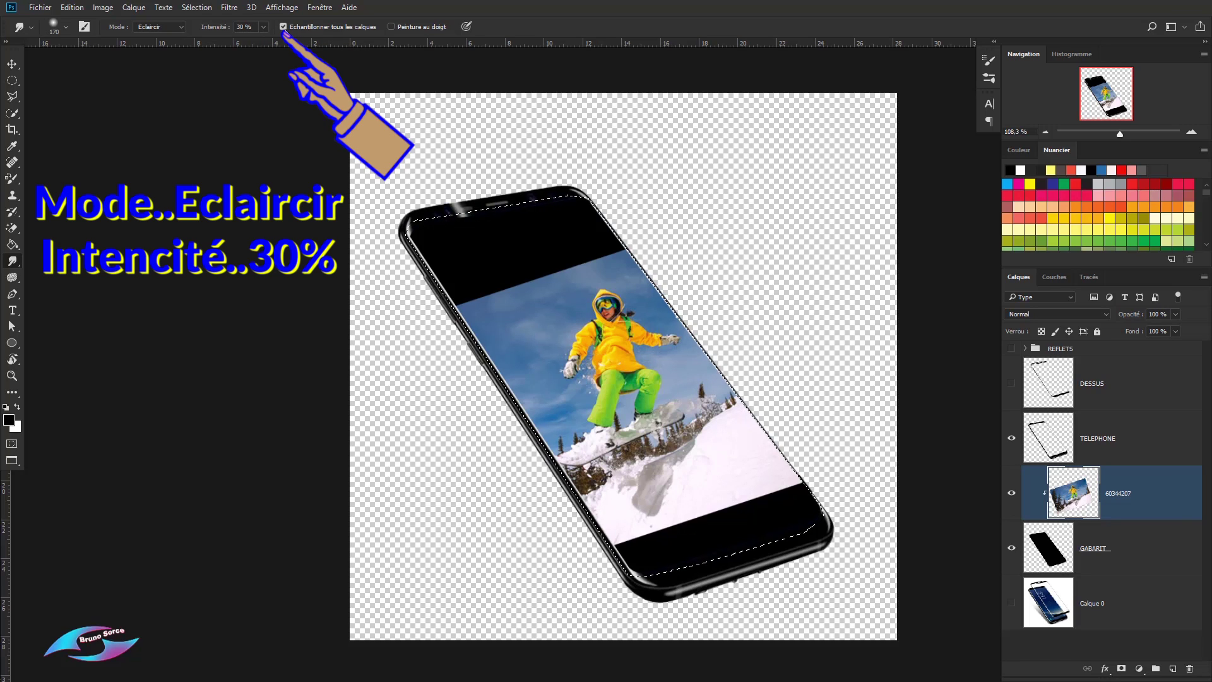
left_click(391, 26)
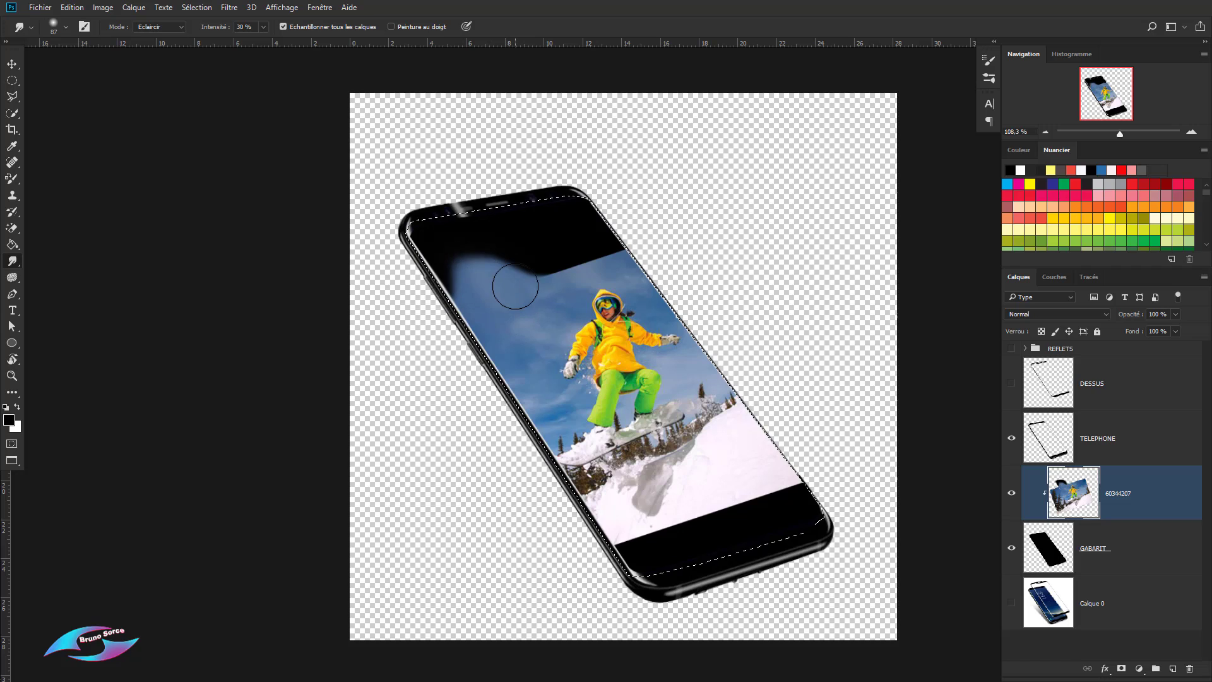
mouse_move(516, 286)
left_mouse_down()
mouse_move(552, 182)
mouse_move(504, 242)
left_mouse_up()
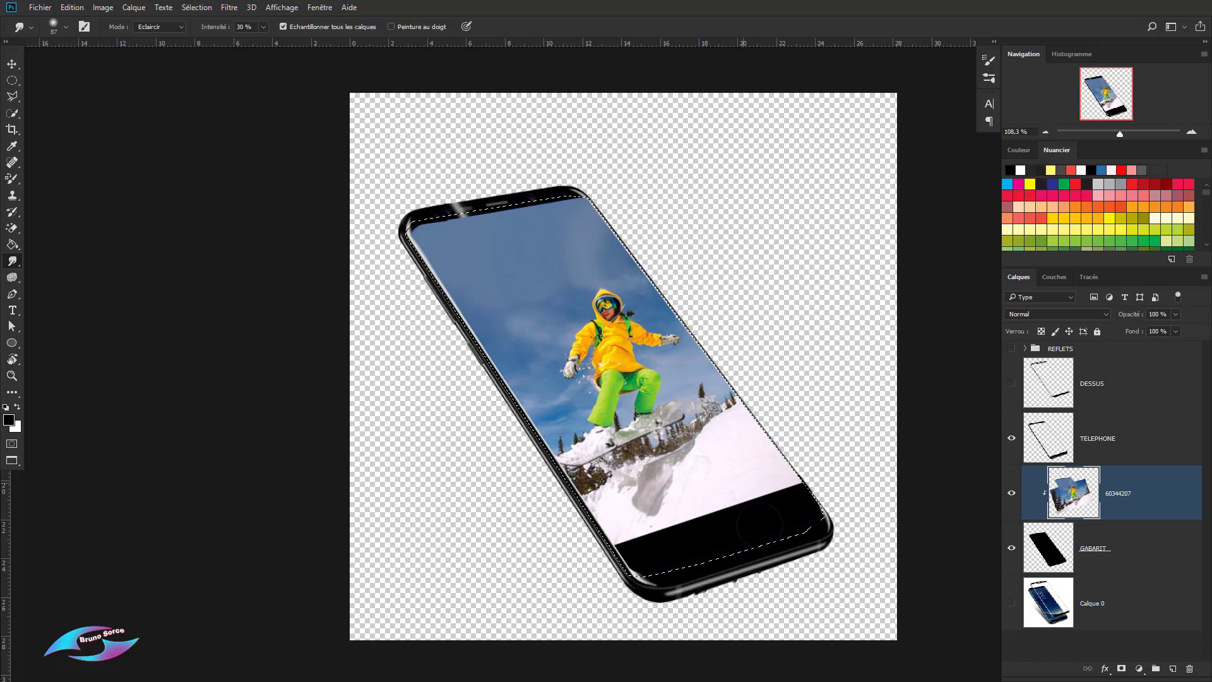
mouse_move(773, 468)
left_mouse_down()
mouse_move(739, 503)
mouse_move(785, 495)
mouse_move(814, 511)
left_mouse_up()
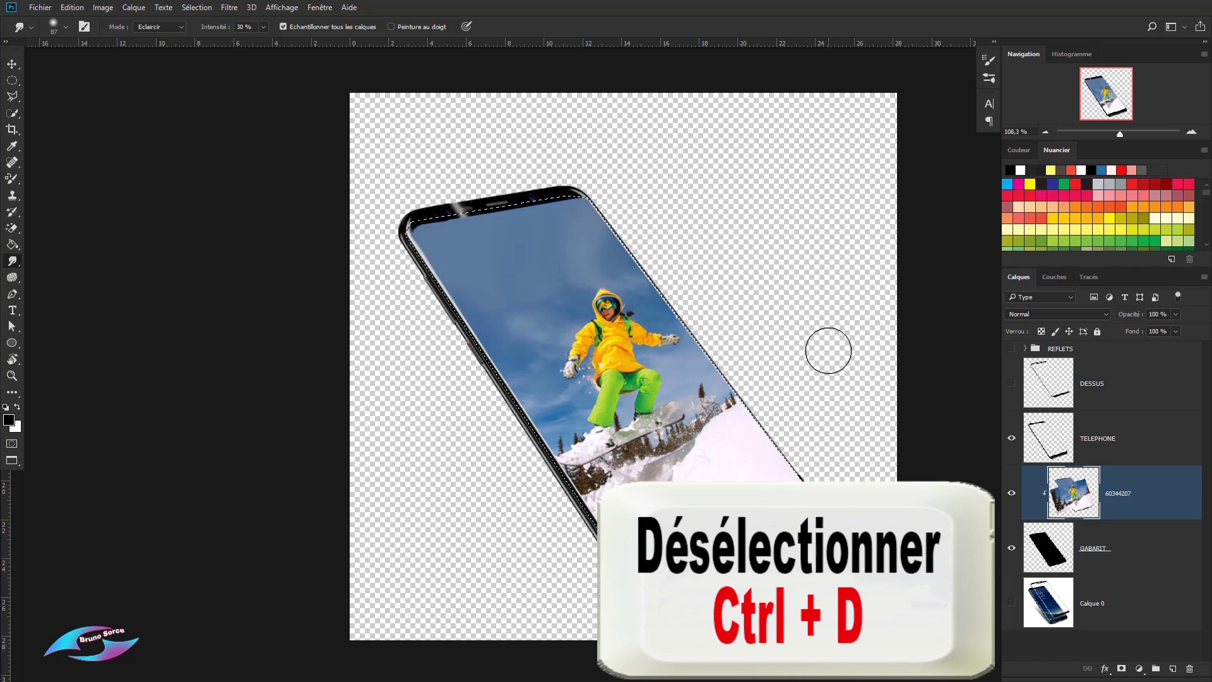
key("ctrl+d")
key("v")
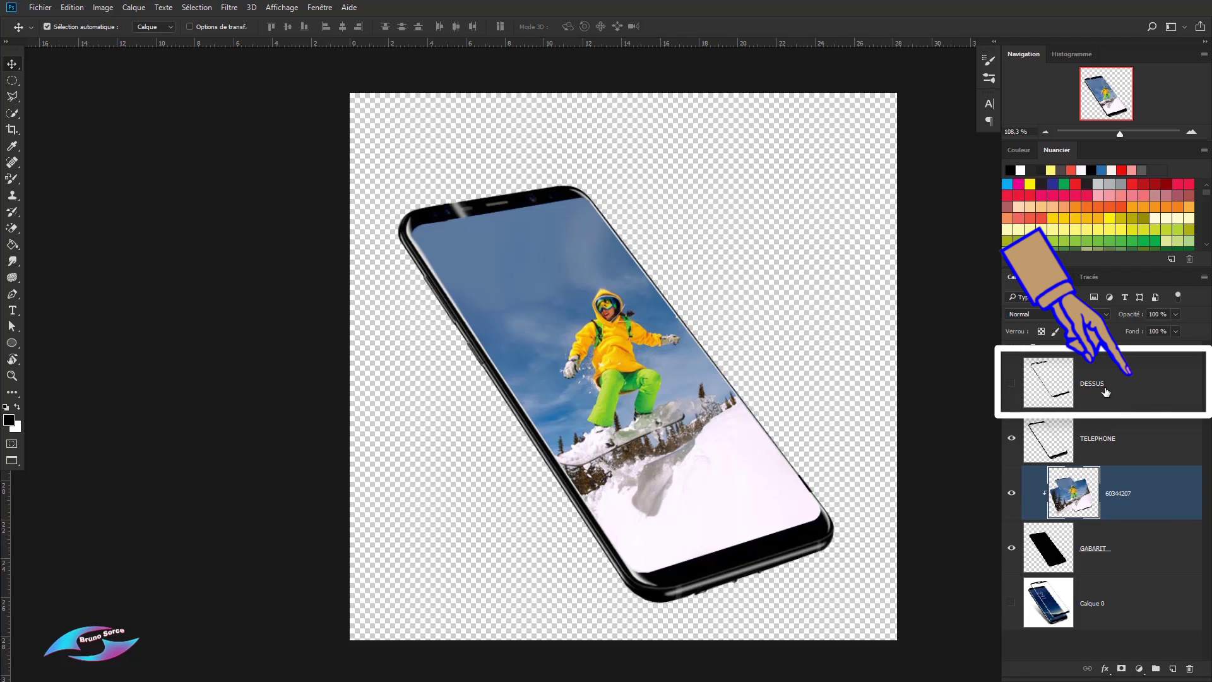
Step: Show the DESSUS layer and outline the inner opening of the glass protector with the Polygonal Lasso
left_click(1130, 387)
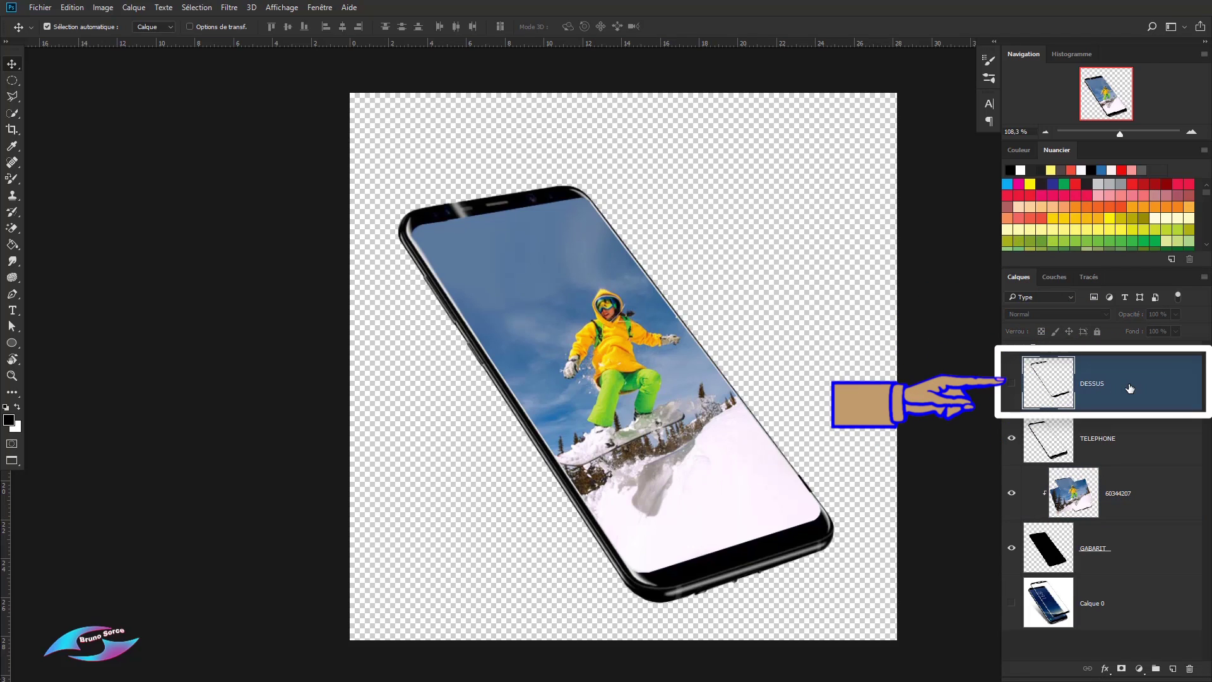
left_click(1011, 387)
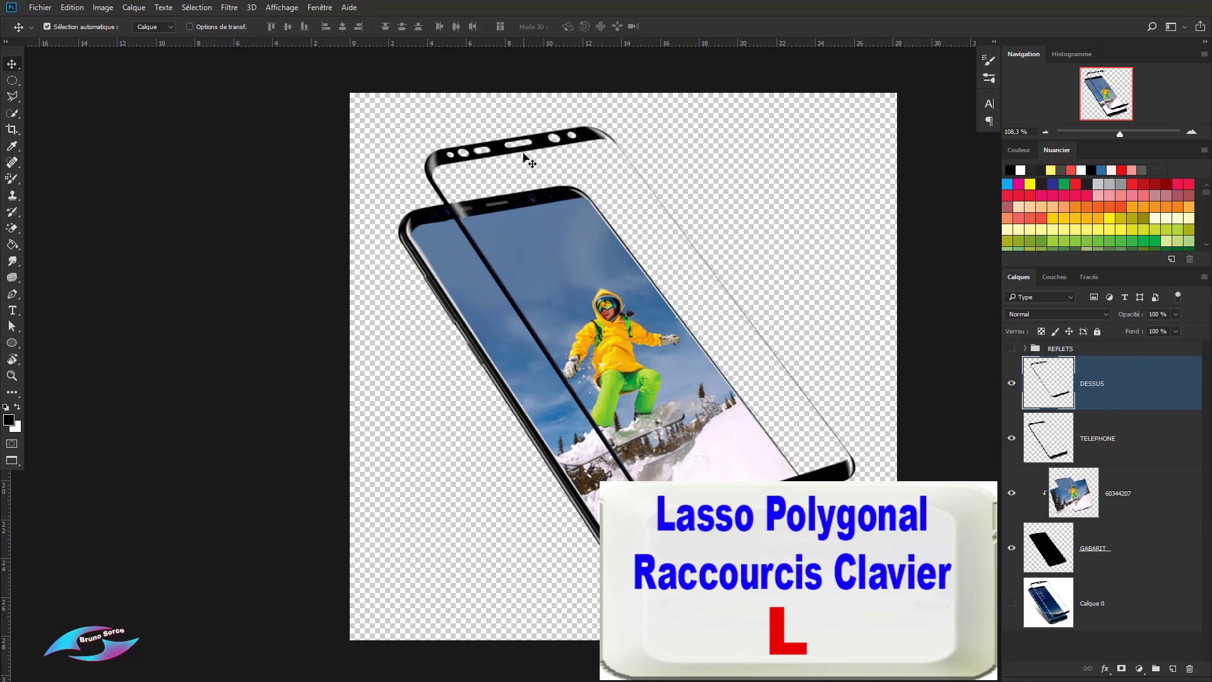
key("l")
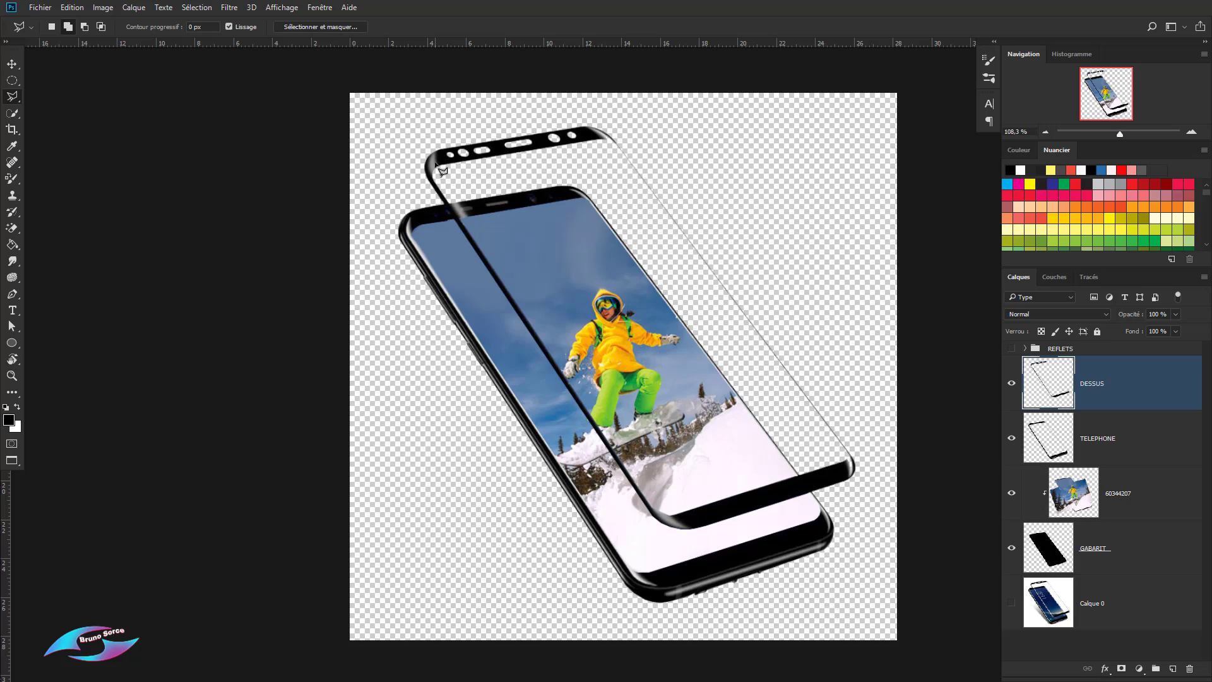
left_click(436, 163)
left_click(616, 145)
left_click(851, 462)
left_click(731, 506)
left_click(673, 519)
left_click(652, 512)
left_click(434, 188)
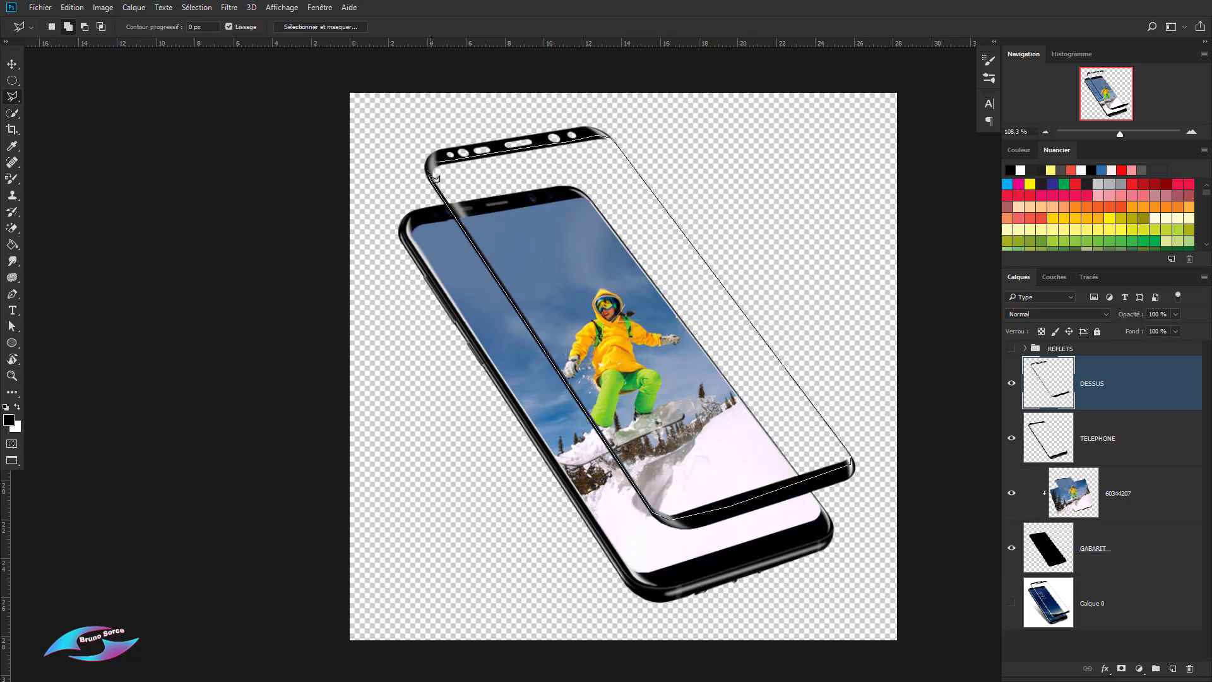
left_click(445, 172)
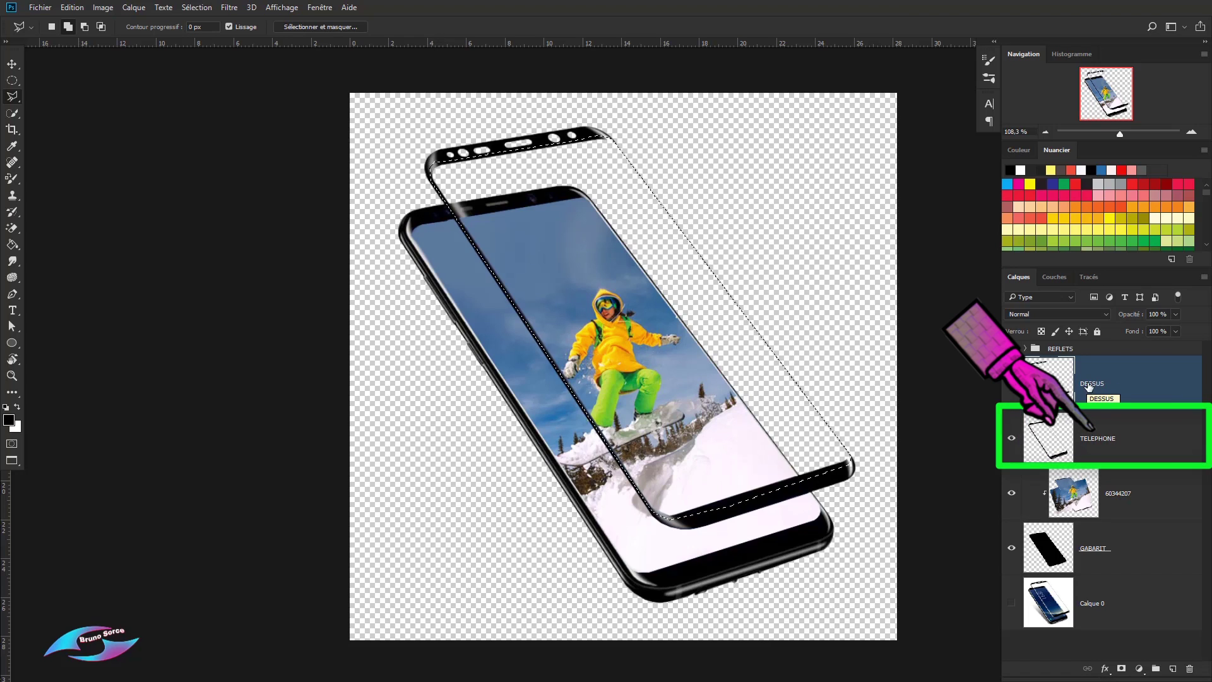
Step: Add a new layer above TELEPHONE and name it "gabarit dessus"
left_click(1129, 441)
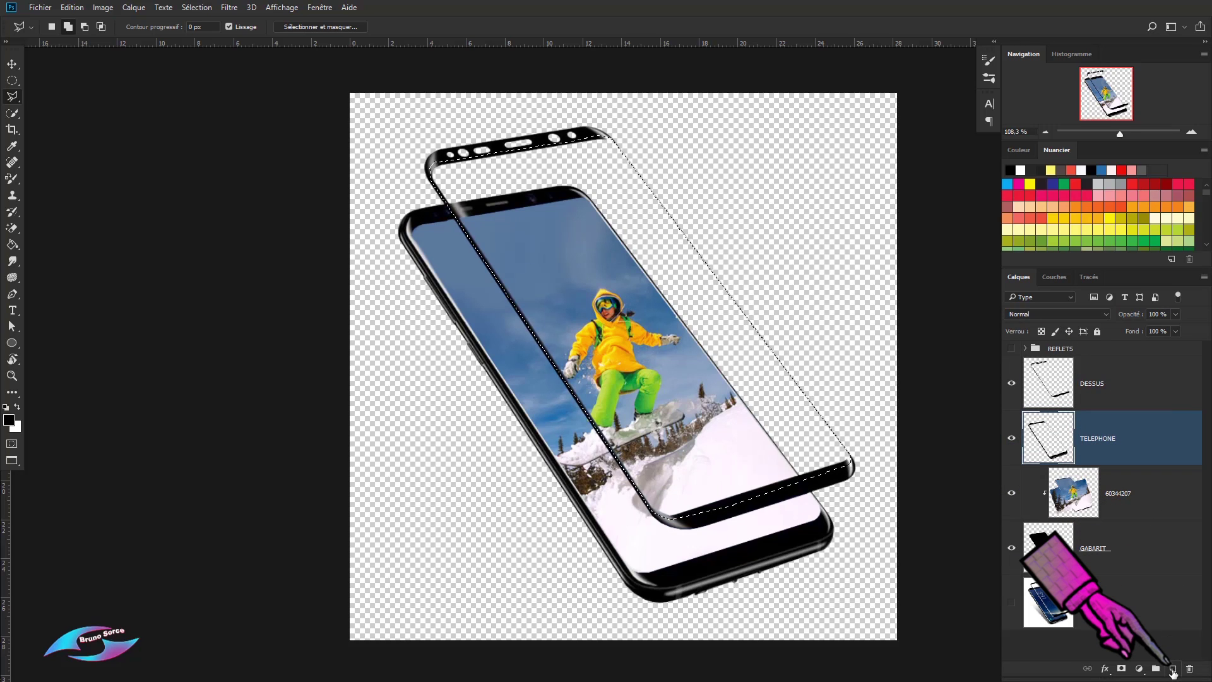
left_click(1172, 670)
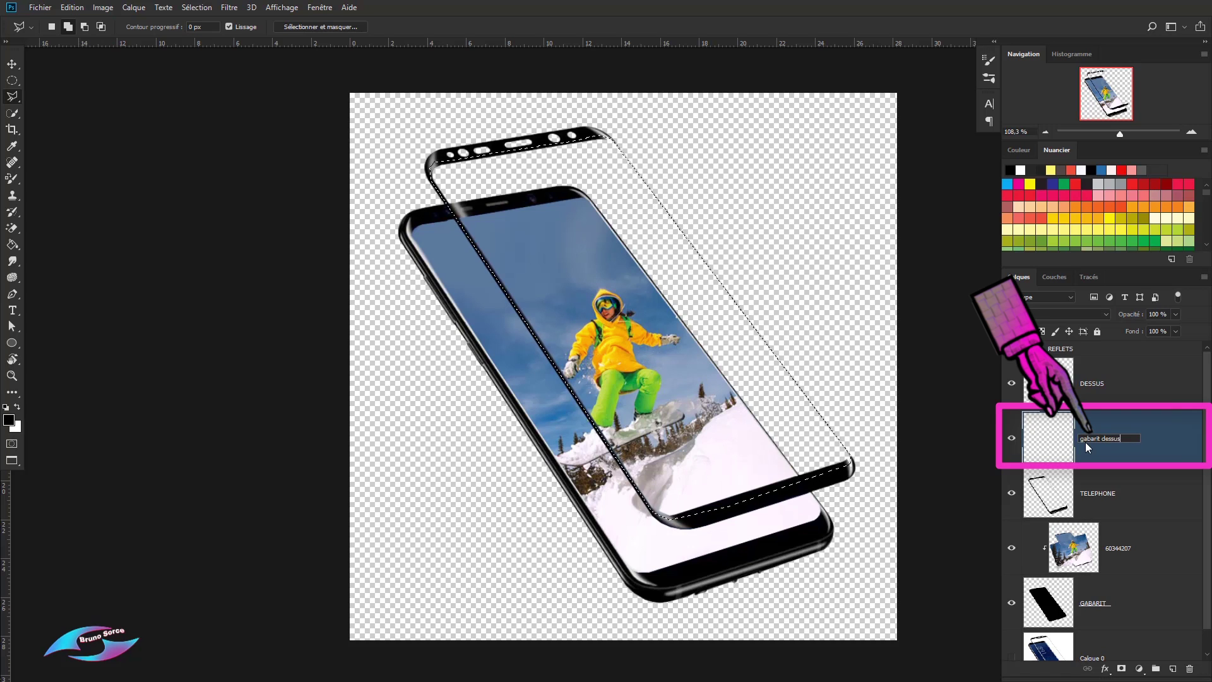
key("Return")
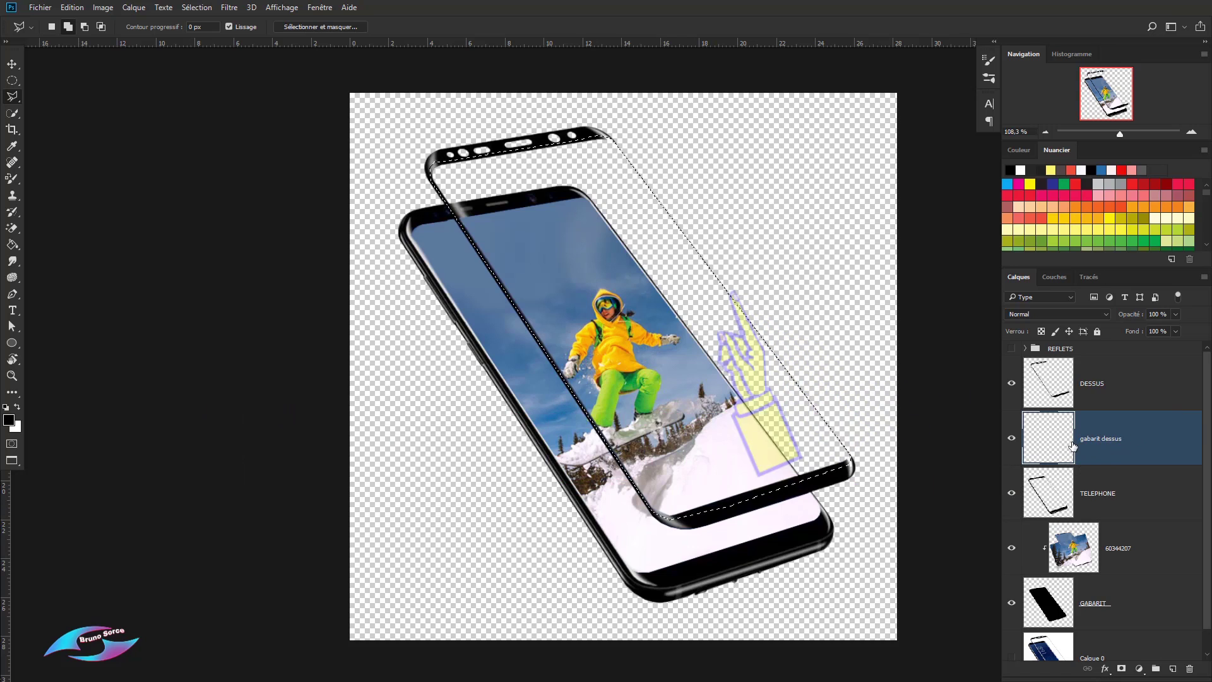
Step: Fill the glass protector selection with white on the gabarit dessus layer
left_click(16, 407)
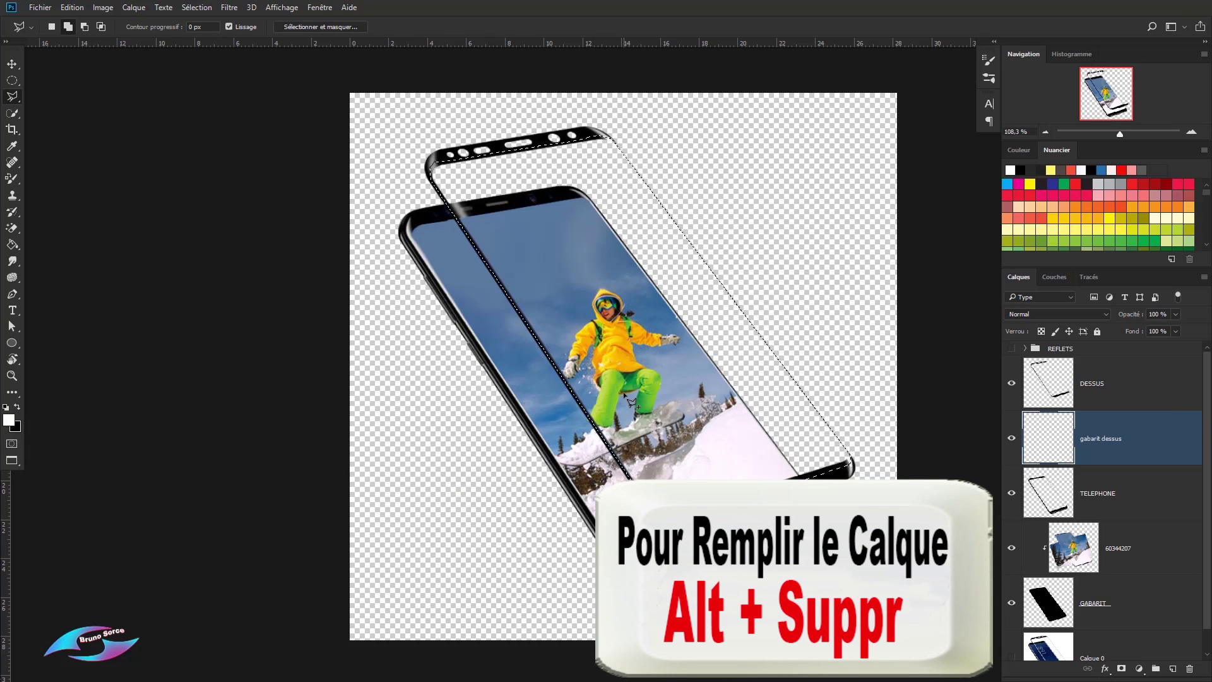
key("alt")
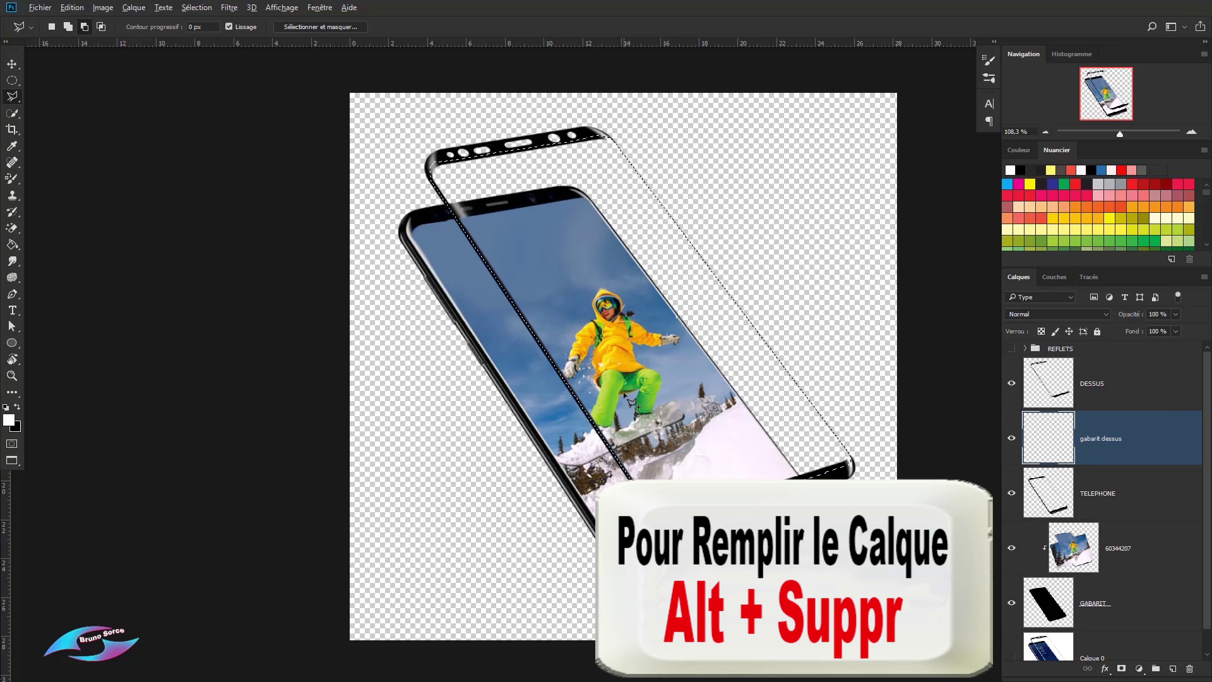
key("alt+Delete")
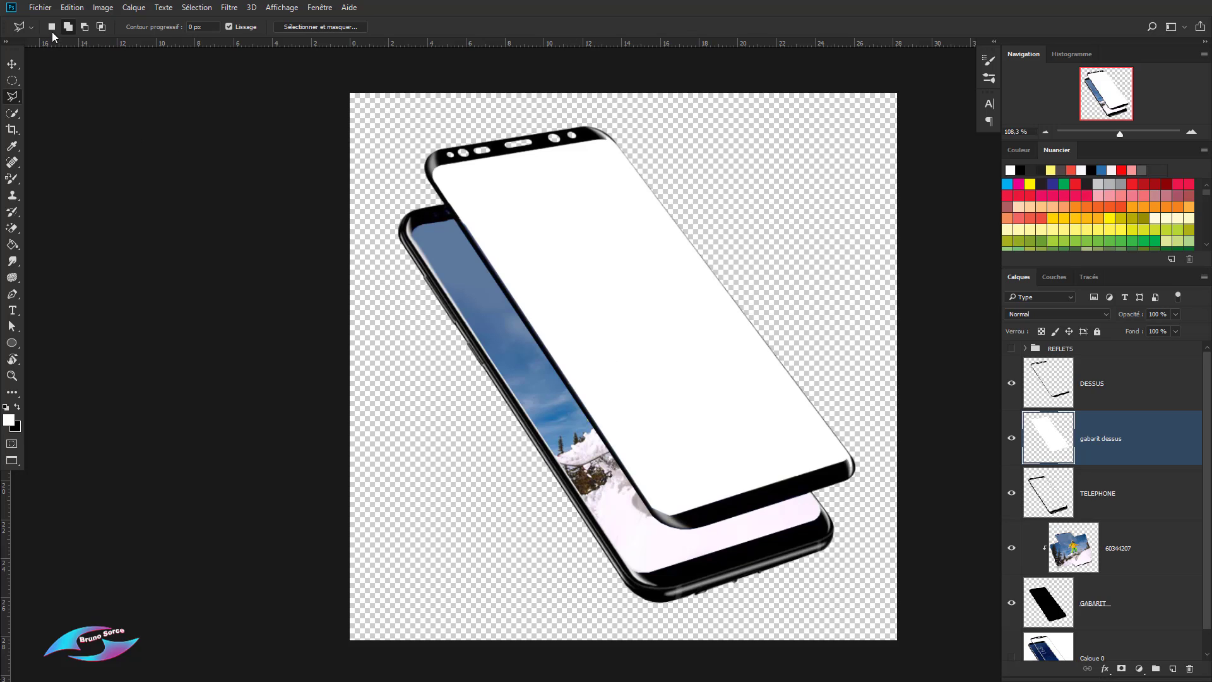
Step: Place the dunes-2184976_960_720 image, enlarged to about 127.7% to cover the canvas, as a background beneath the GABARIT layer
left_click(41, 9)
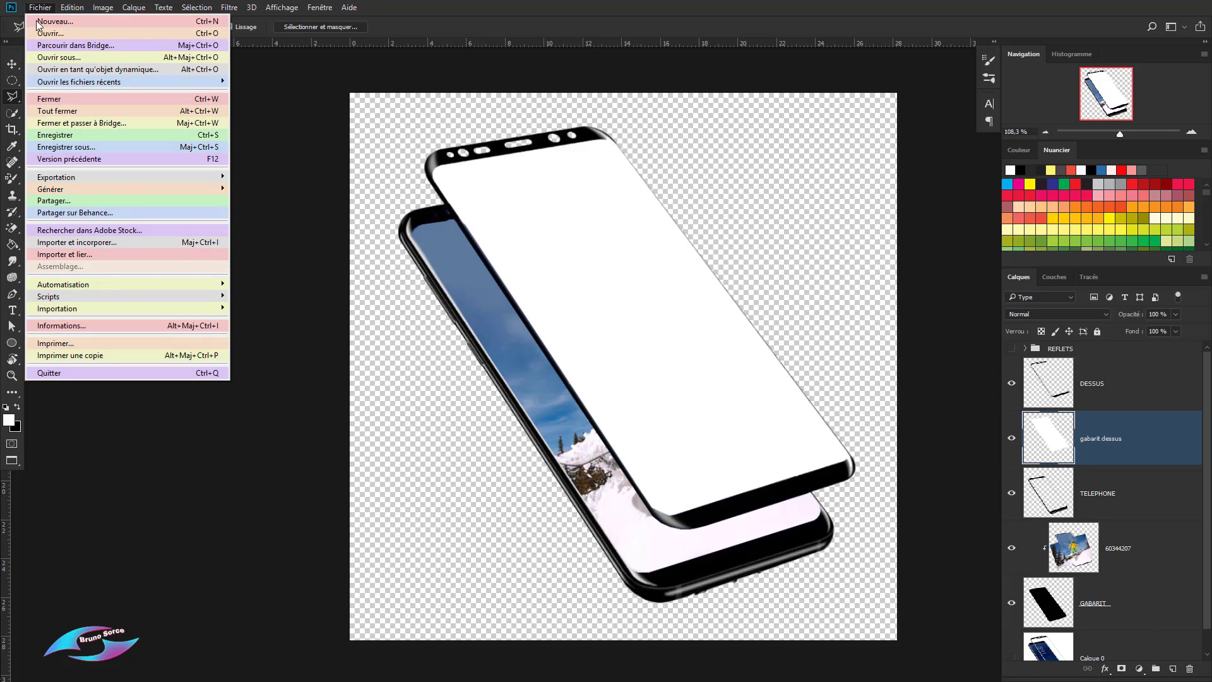
left_click(67, 245)
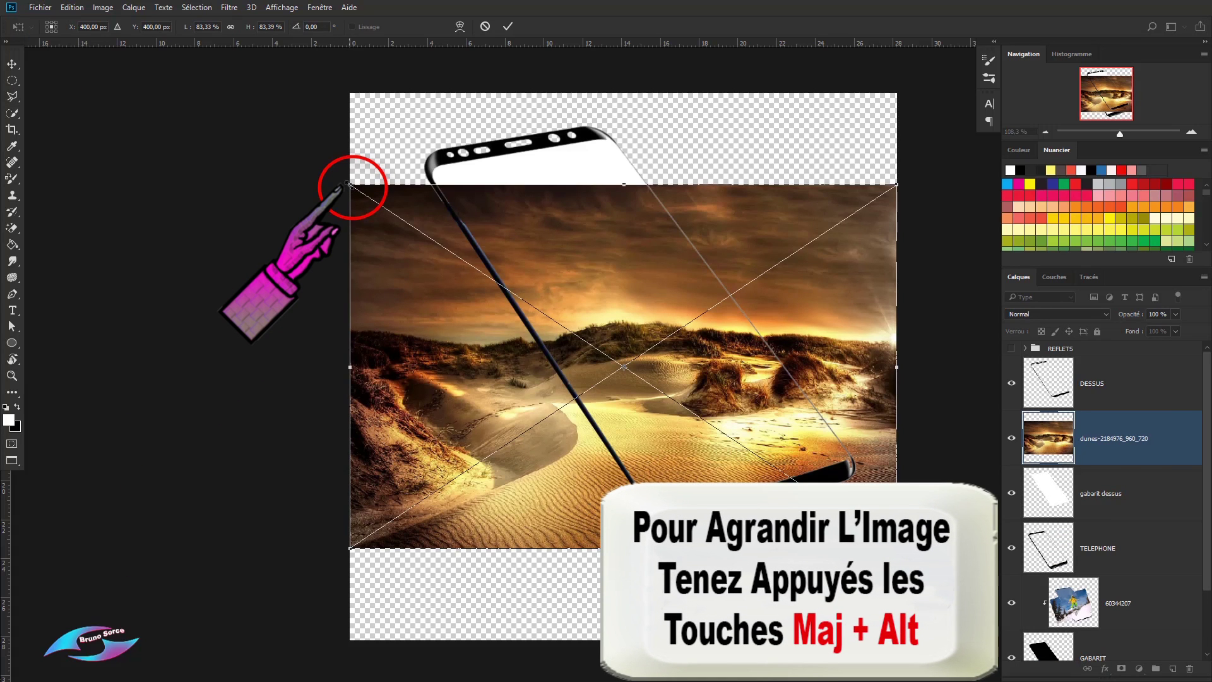
left_click_drag(350, 185, 204, 96)
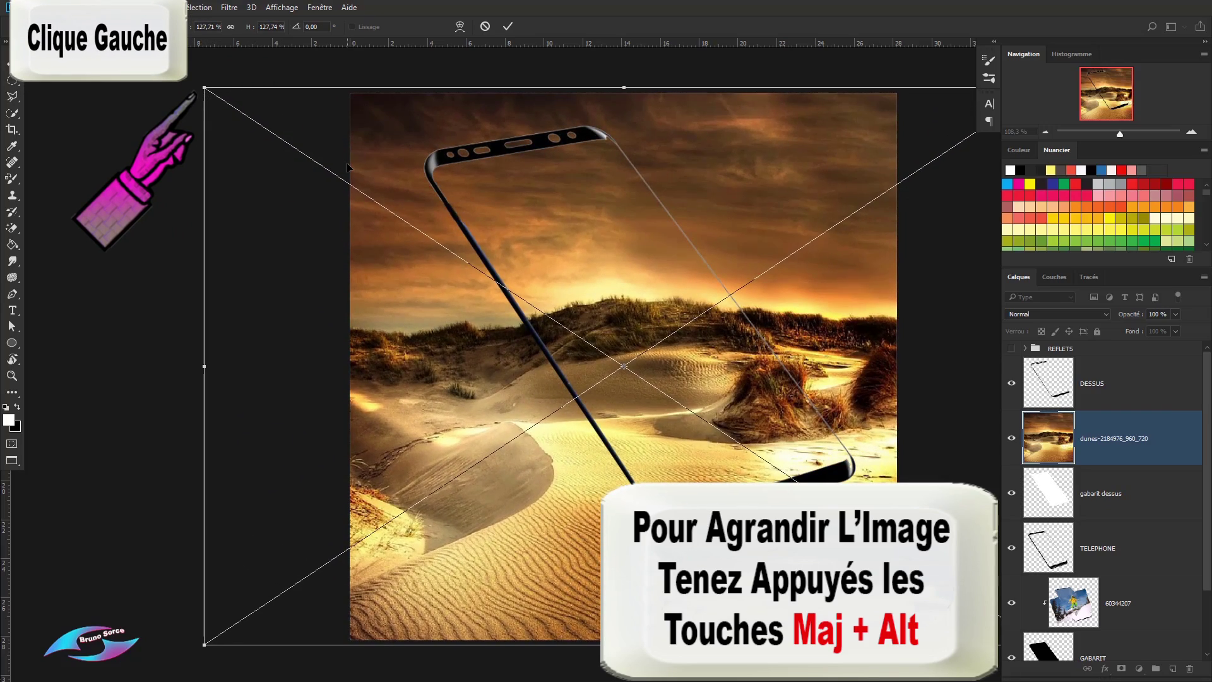
key("Return")
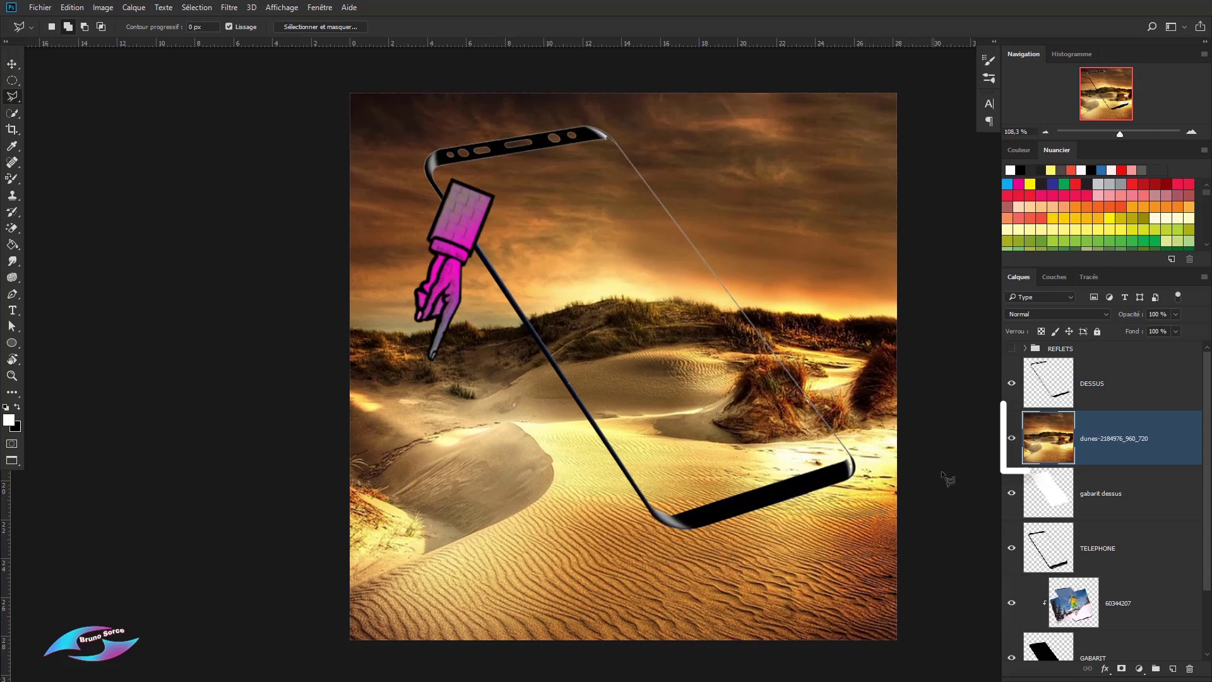
left_click_drag(1171, 433, 1155, 613)
left_click_drag(1155, 613, 1155, 657)
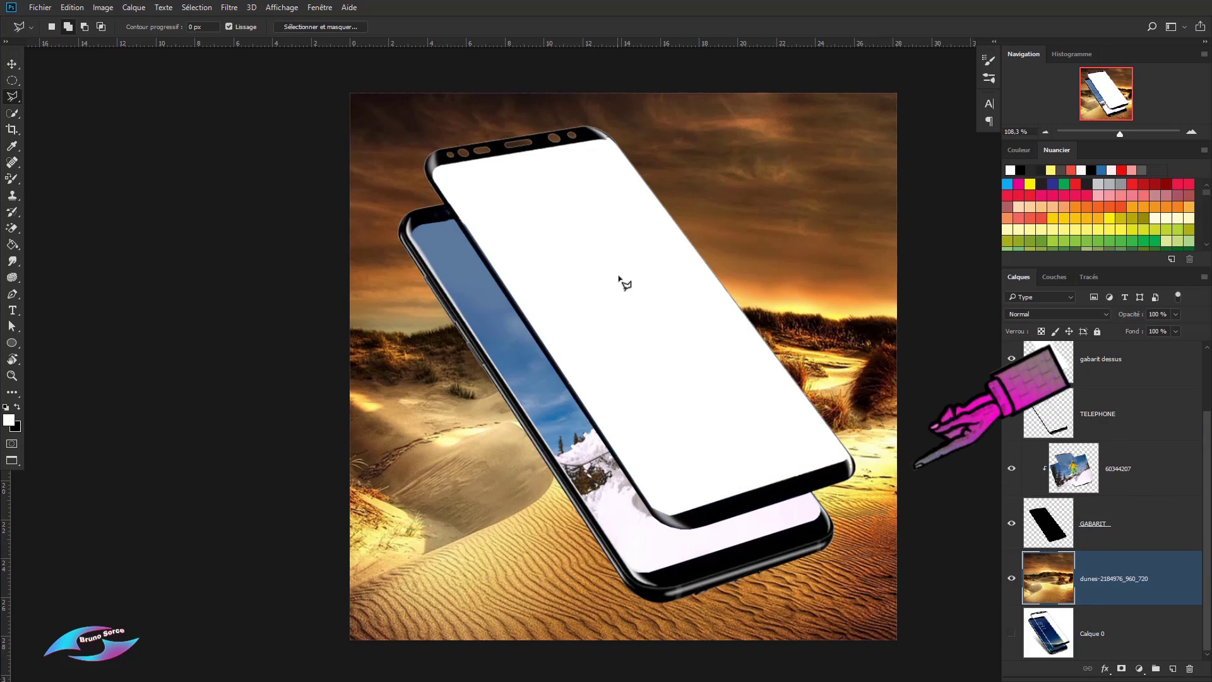
Step: Rename the gabarit dessus layer as "vitre dessus"
left_click(1103, 363)
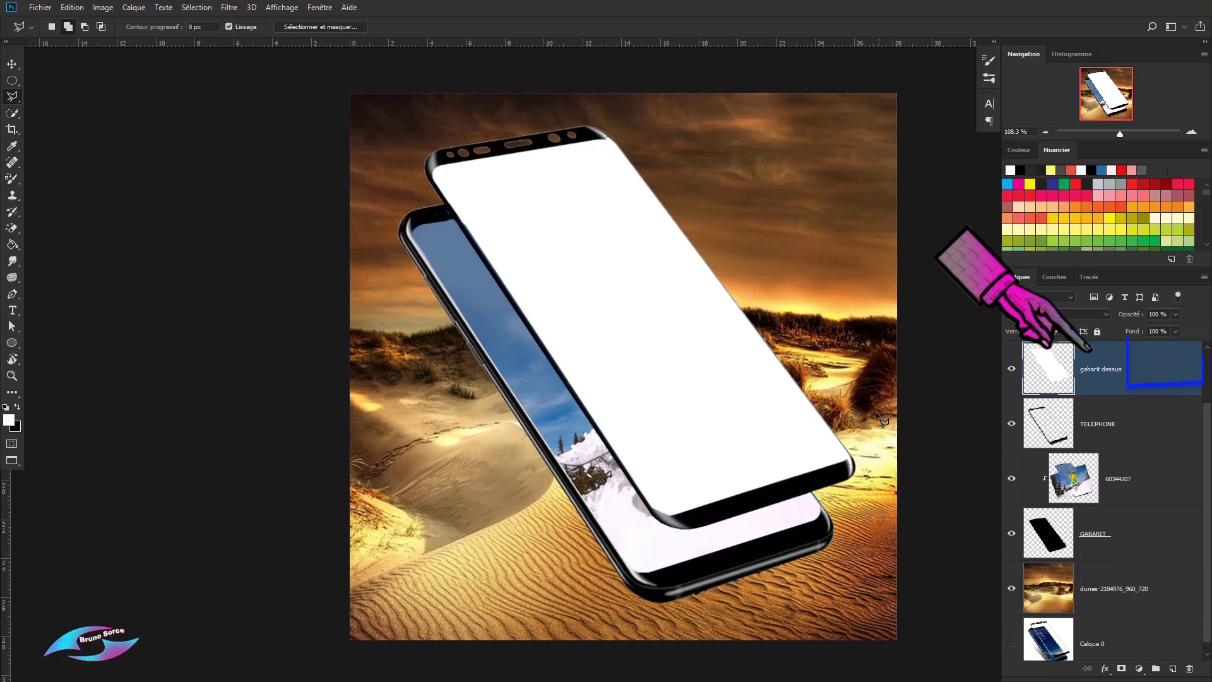
double_click(1098, 371)
type("vitre dessus")
key("Return")
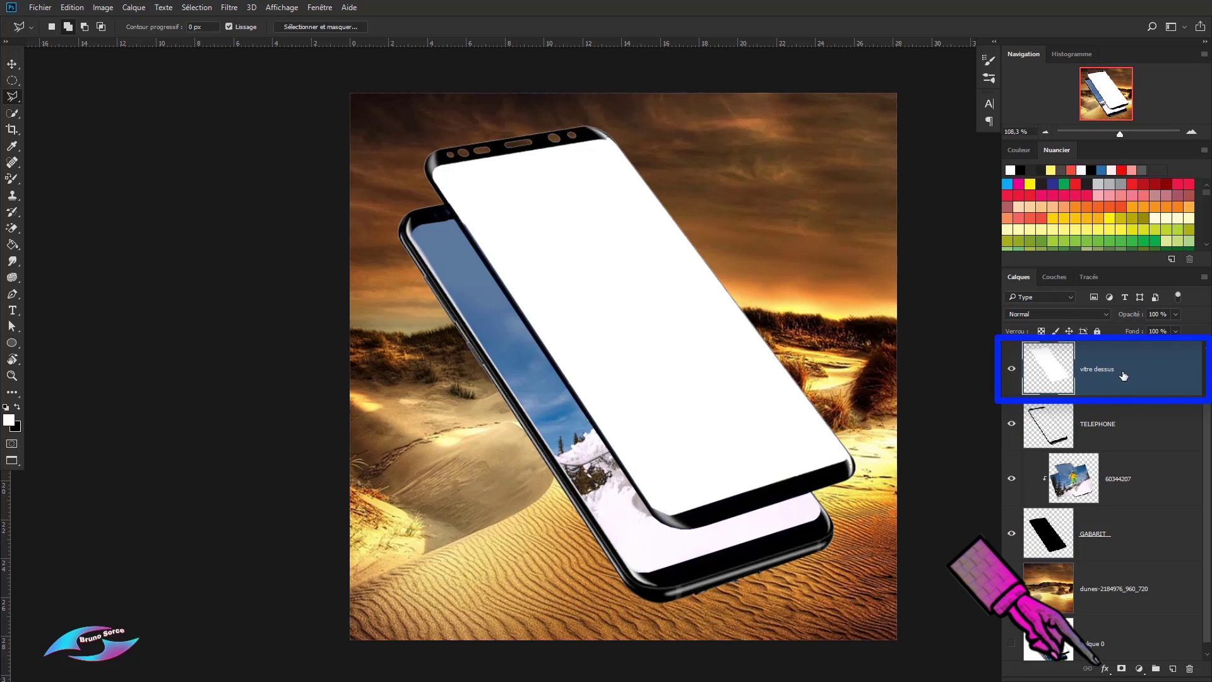
Step: Set the vitre dessus layer's fill opacity to 25% and exclude the red channel in its blending options
left_click(1104, 669)
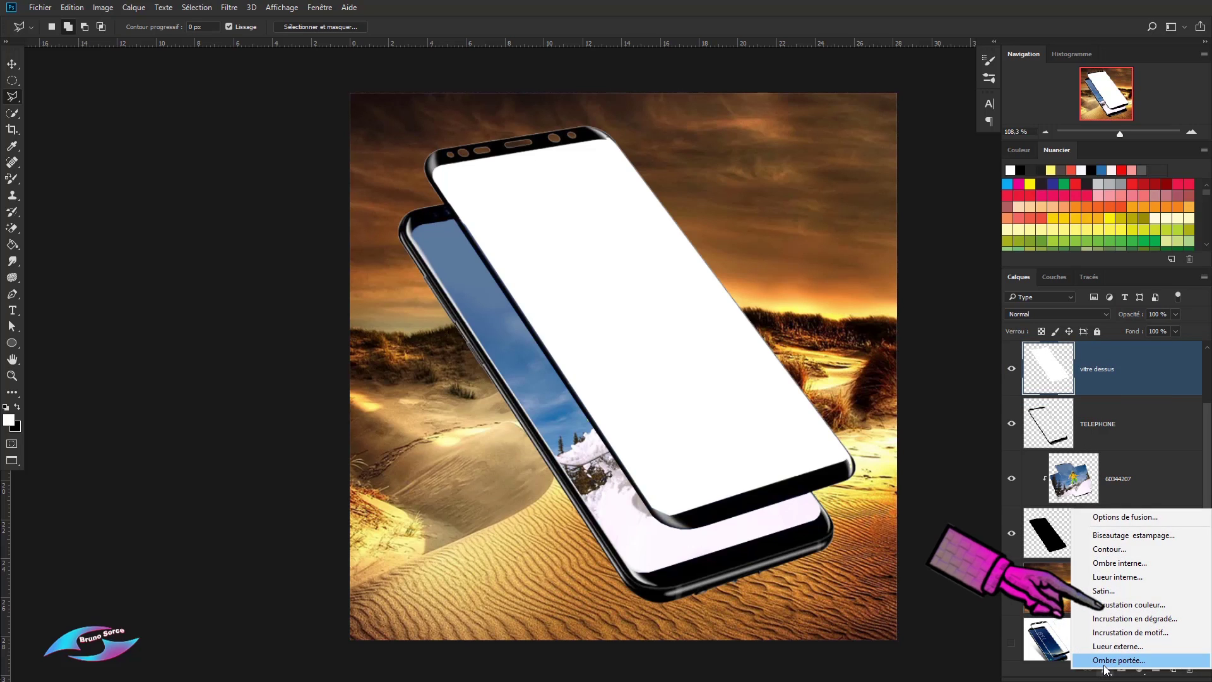
left_click(1100, 518)
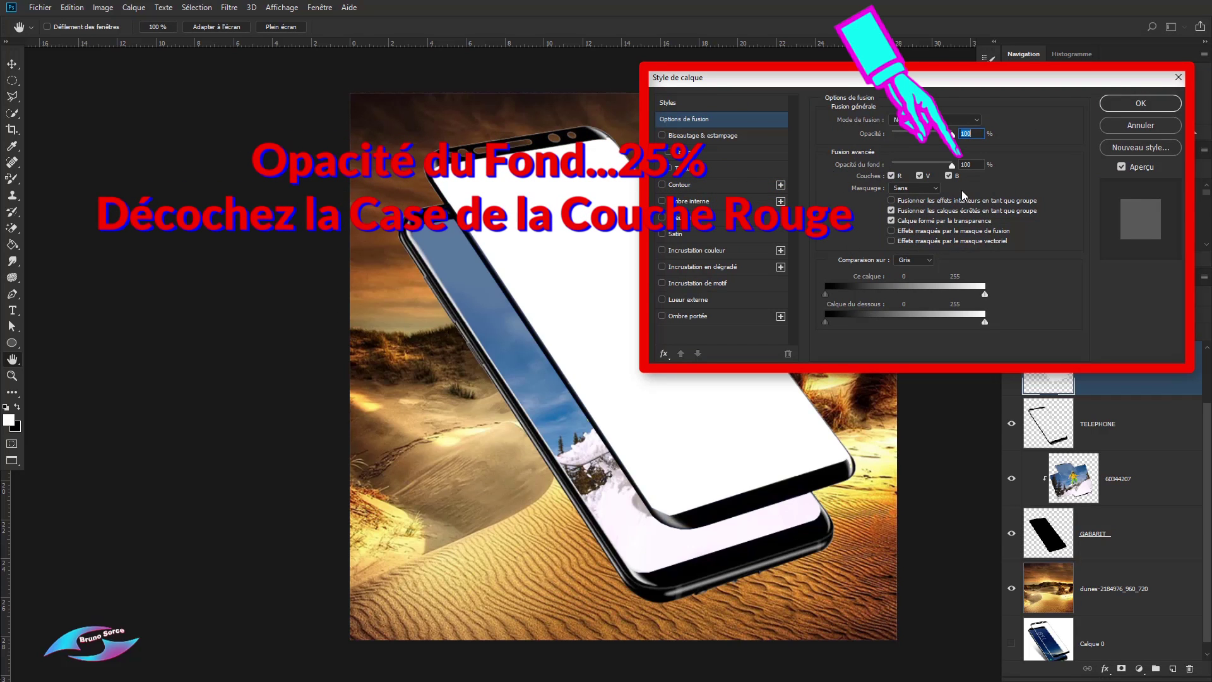
left_click(965, 164)
type("25")
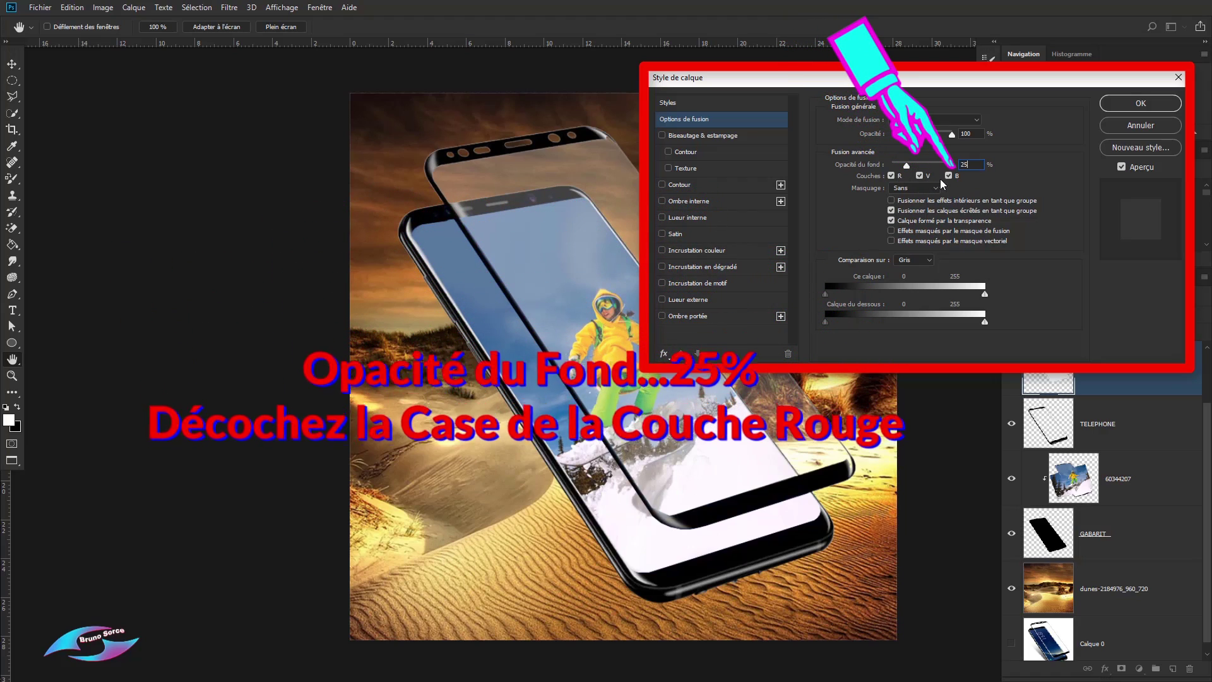
left_click(890, 176)
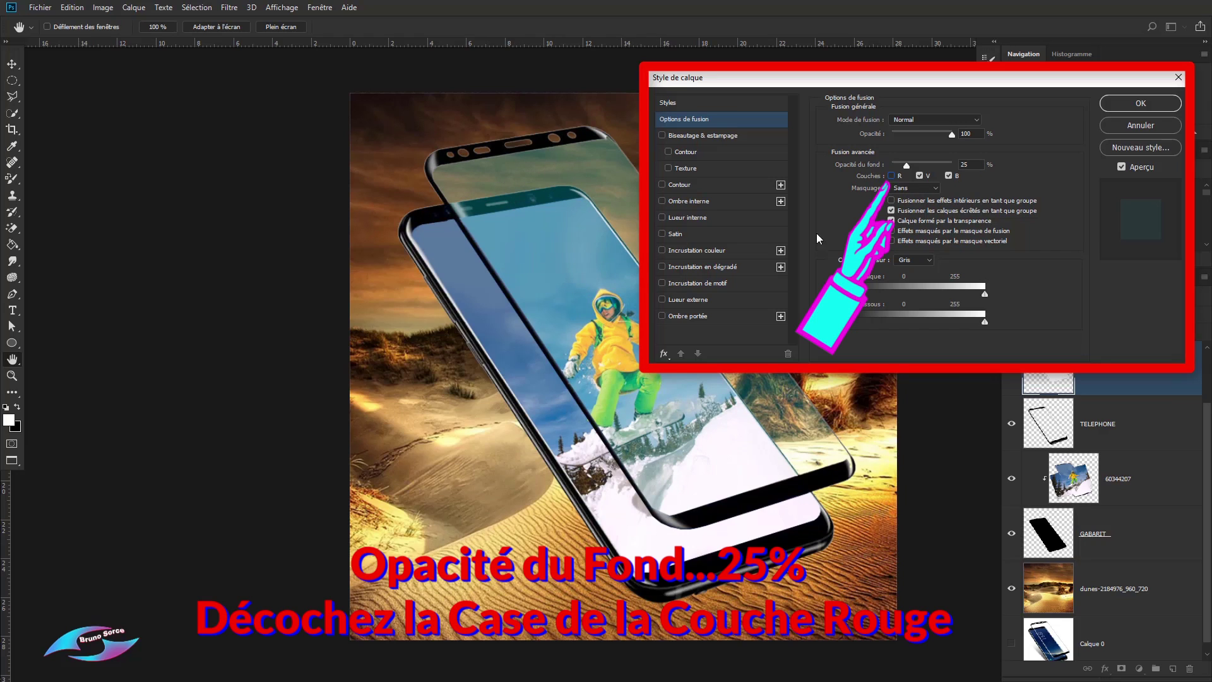
left_click(906, 165)
left_click_drag(905, 166, 907, 166)
Step: Preview the glass tint with the green and blue channels excluded in turn, and return to excluding only red
left_click_drag(789, 83, 894, 90)
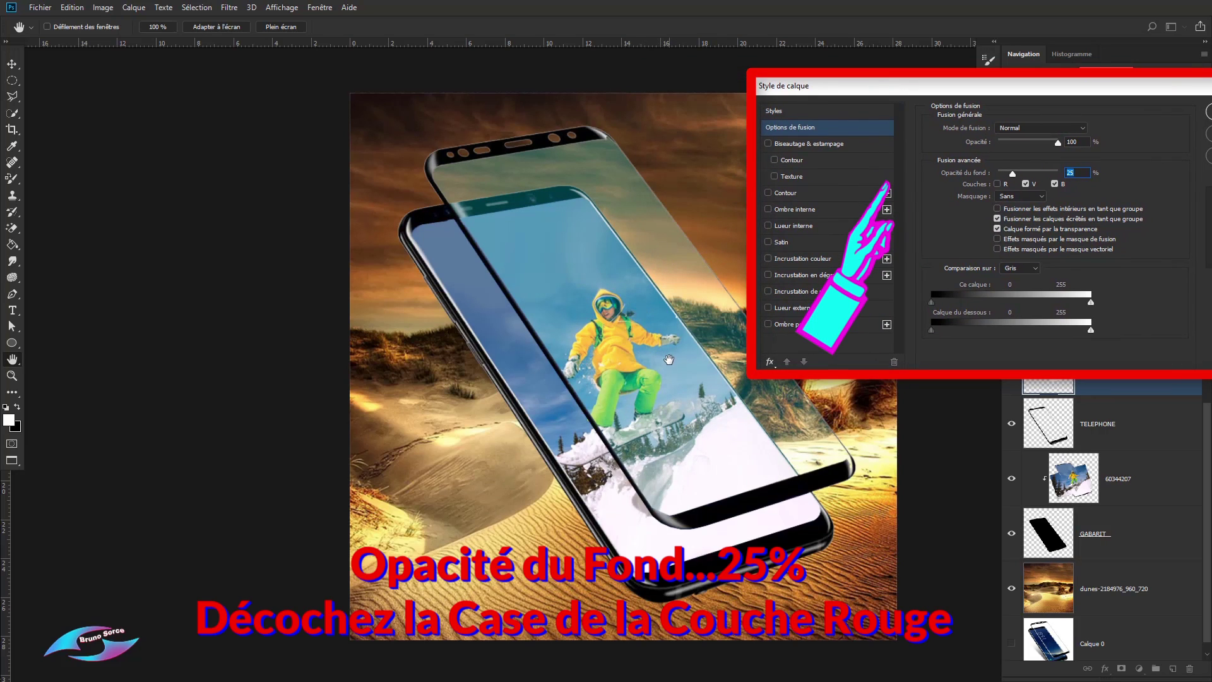
left_click(998, 183)
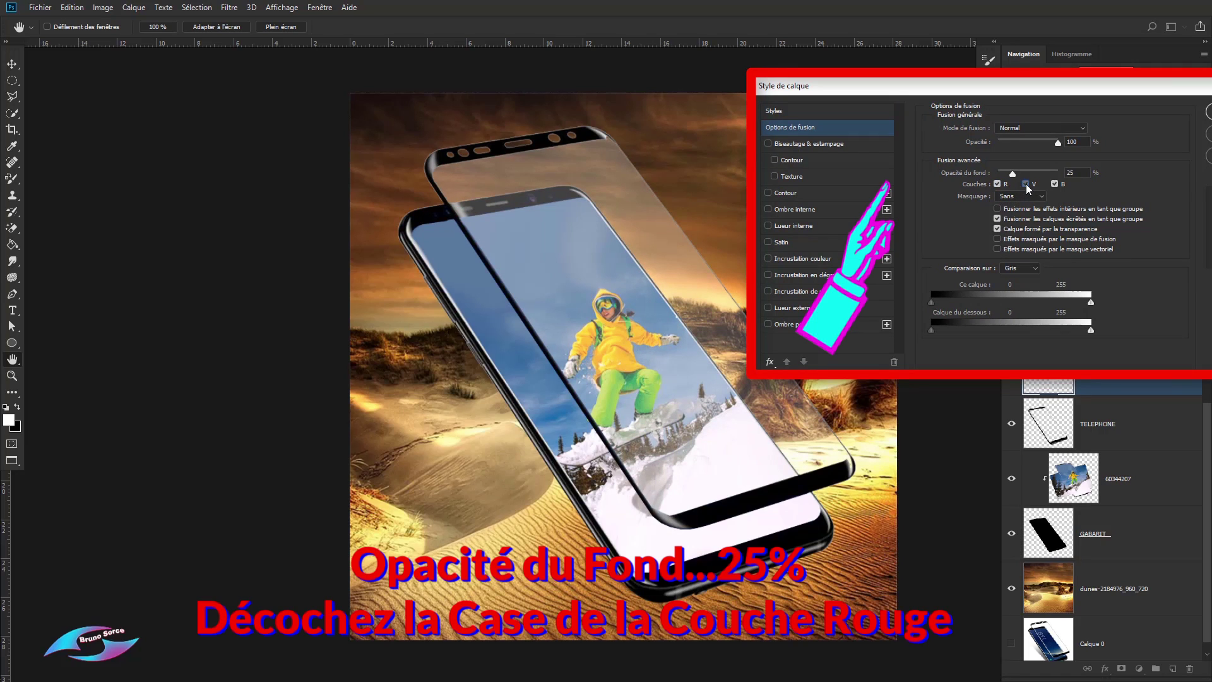
left_click(1026, 183)
left_click(1025, 183)
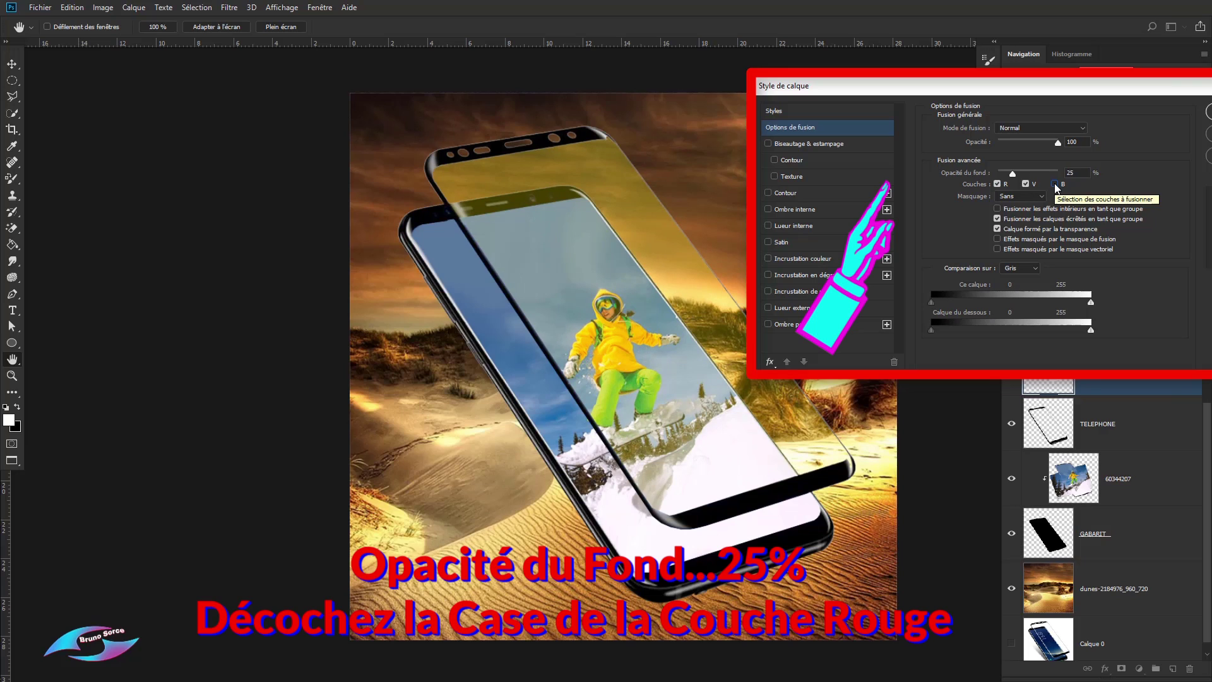
left_click(1054, 184)
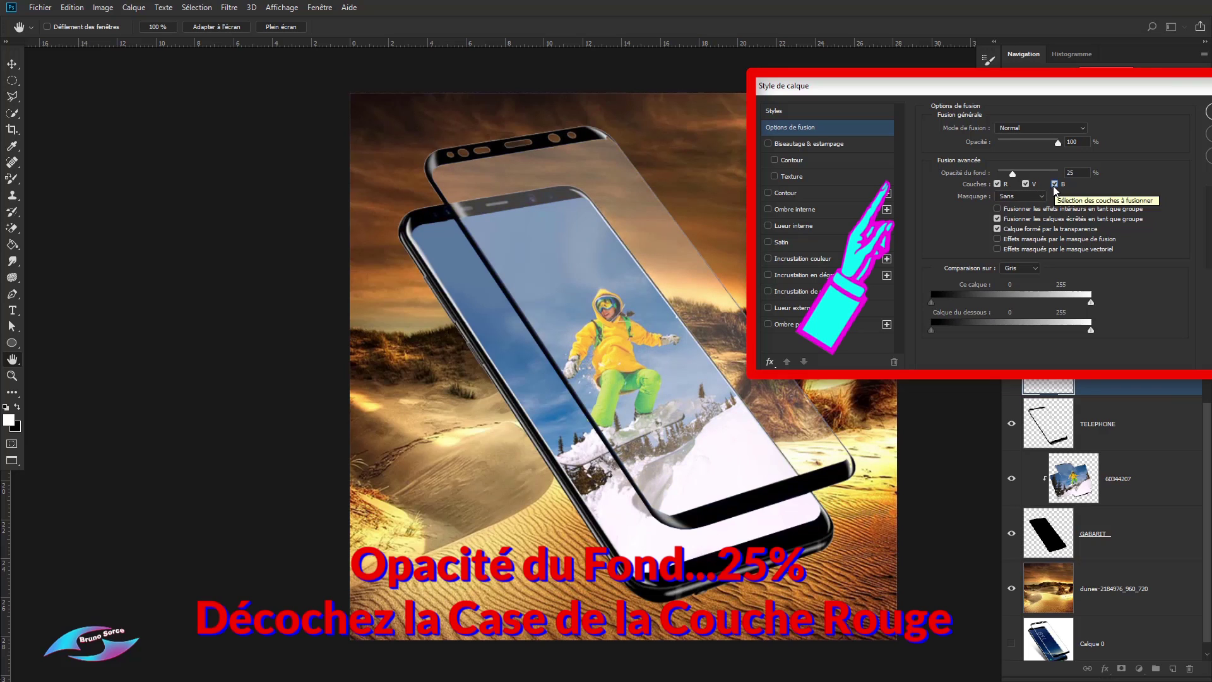
left_click(998, 185)
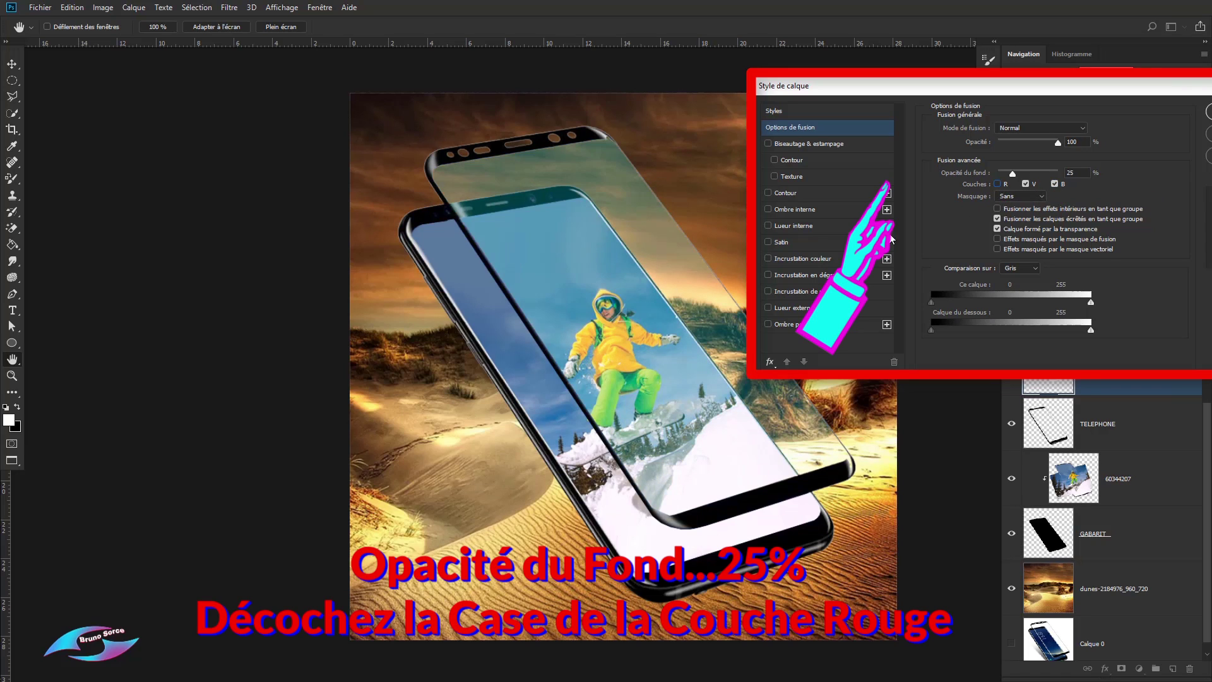
Step: Apply the blending options to the vitre dessus layer
left_click_drag(1008, 93, 819, 111)
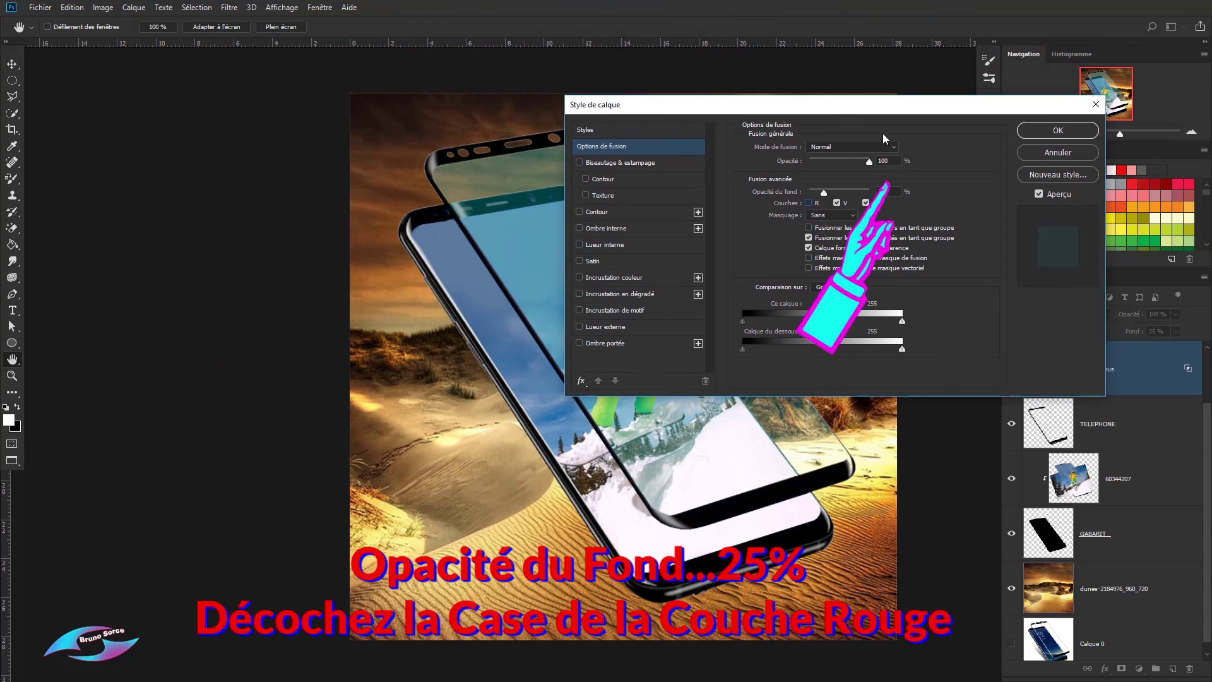
left_click(1059, 131)
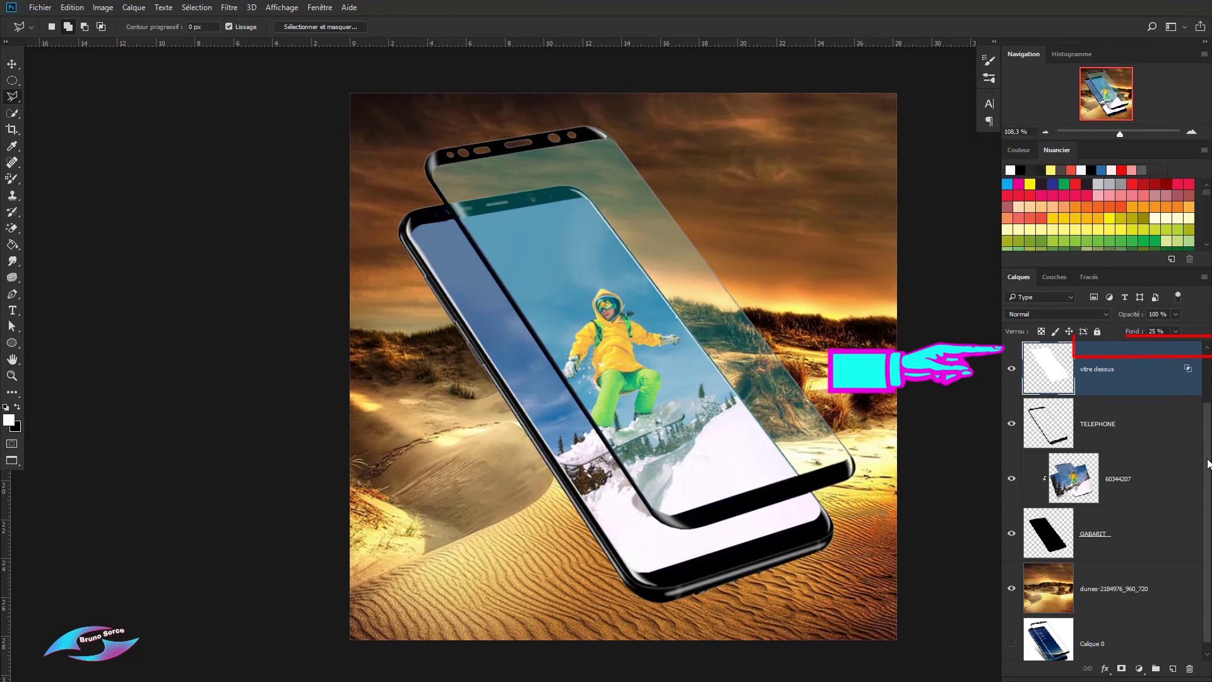
Step: Show the REFLETS group and expand it to list its reflection layers
scroll(1206, 360, "up", 2)
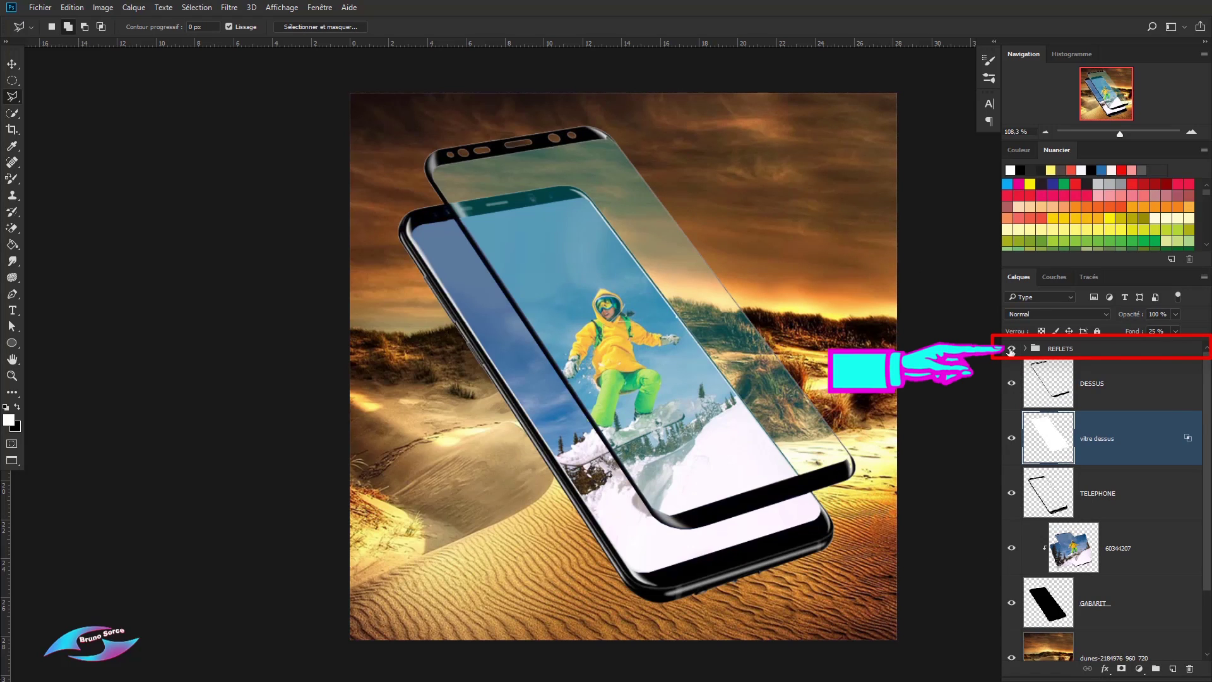
left_click(1011, 349)
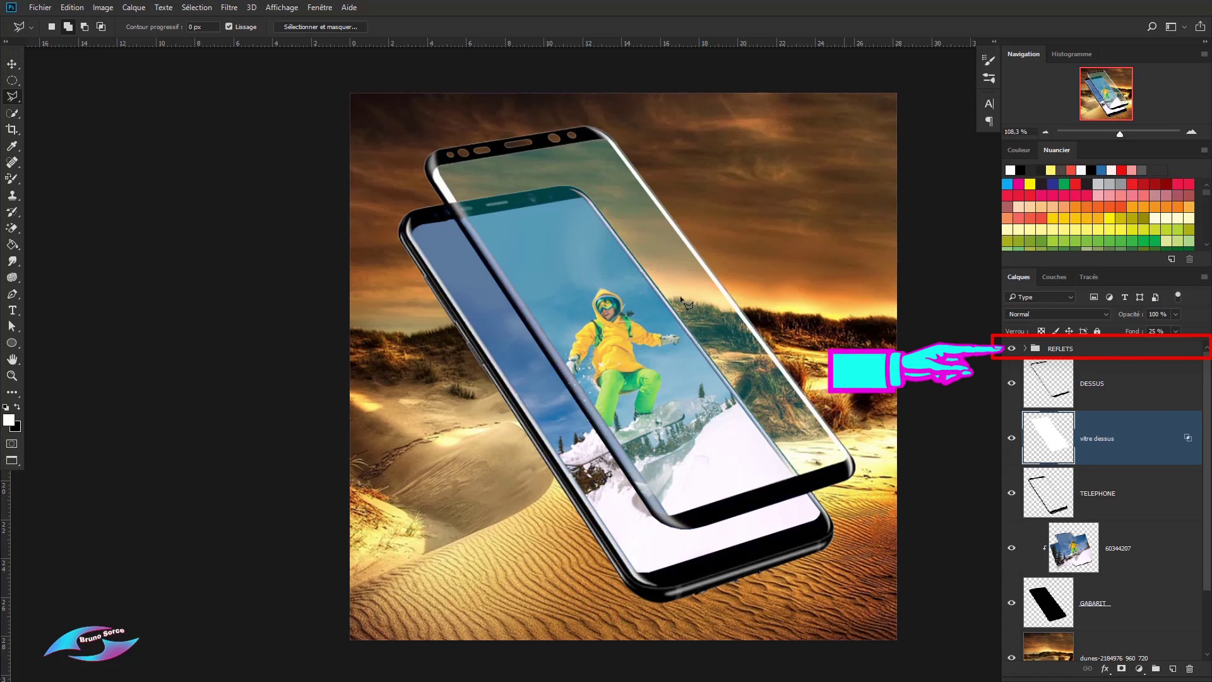
left_click(1025, 349)
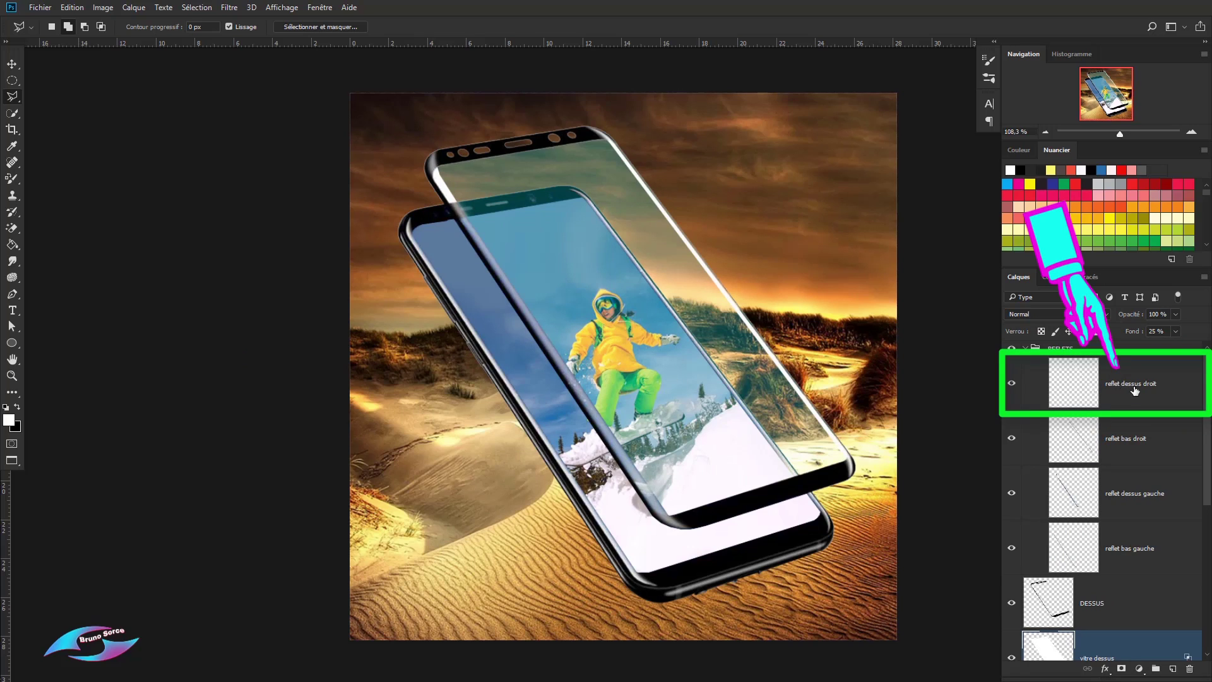
Step: Apply a Gaussian blur with a 1.0 px radius to the reflet dessus droit layer and set its opacity to 70%
left_click(1130, 390)
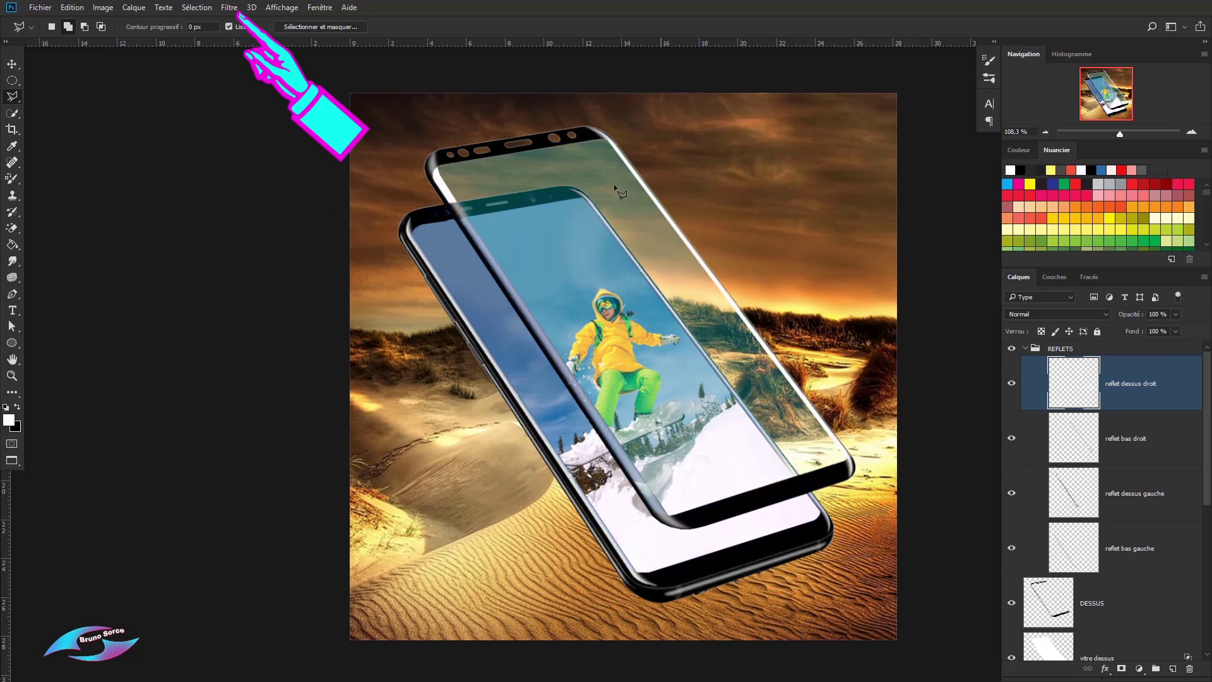
left_click(229, 7)
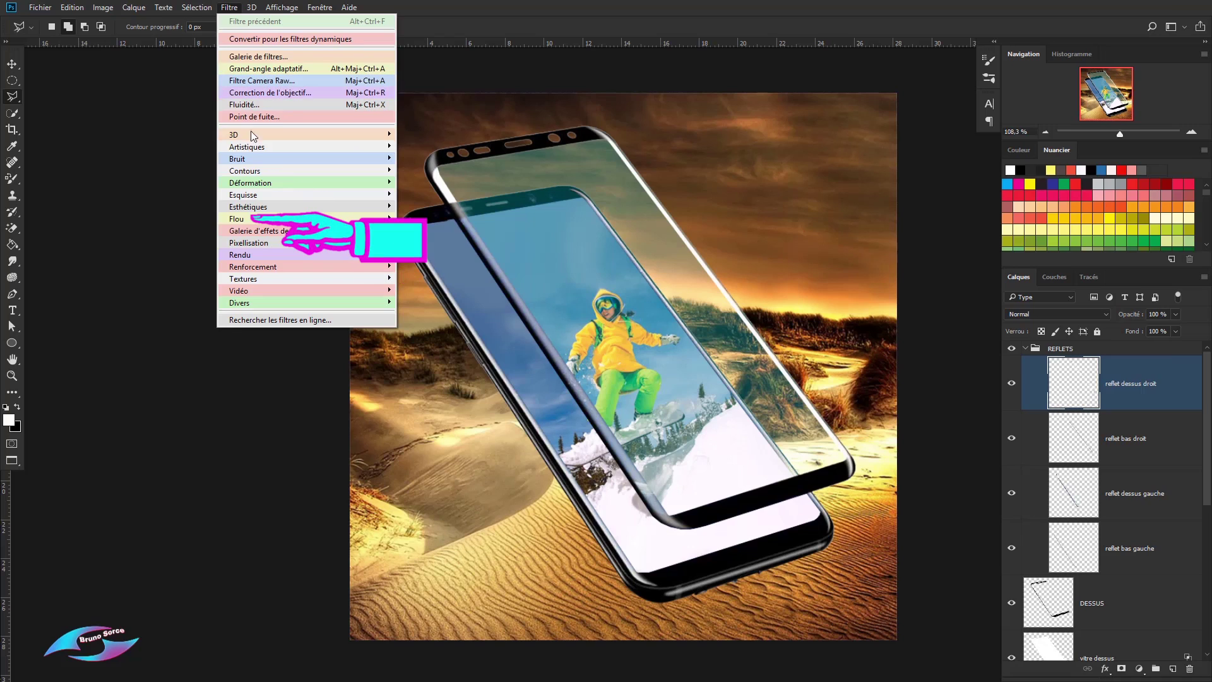
mouse_move(248, 218)
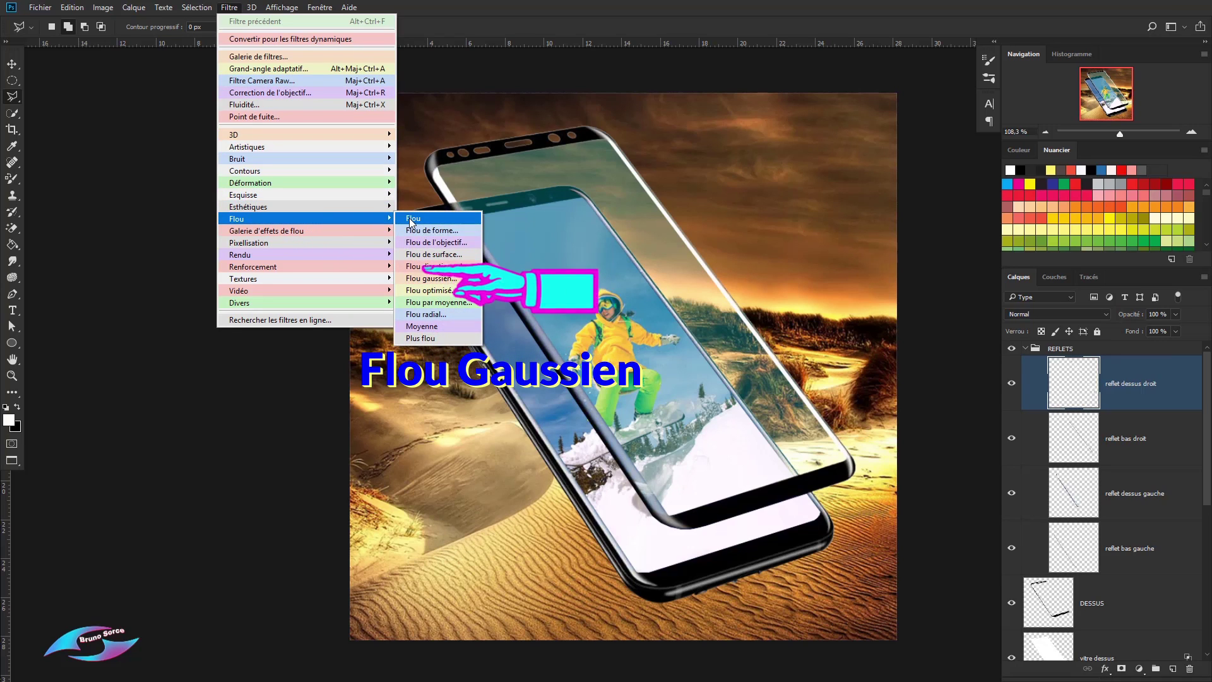
left_click(430, 284)
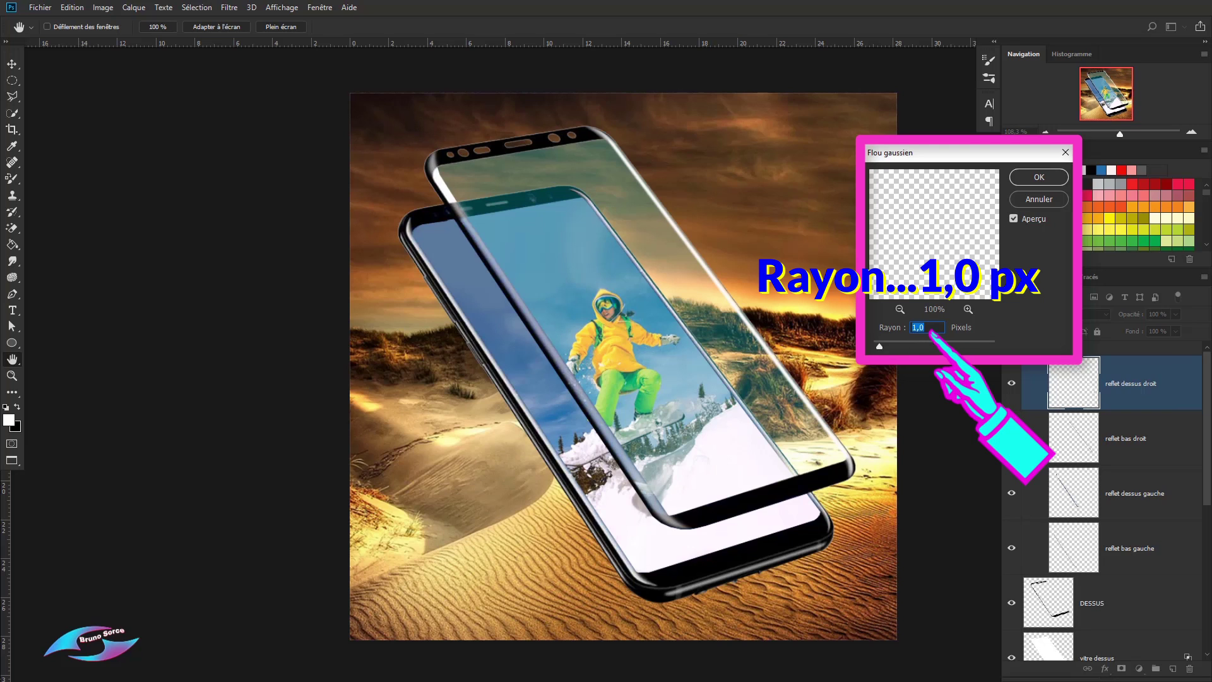
left_click(1033, 176)
key("l")
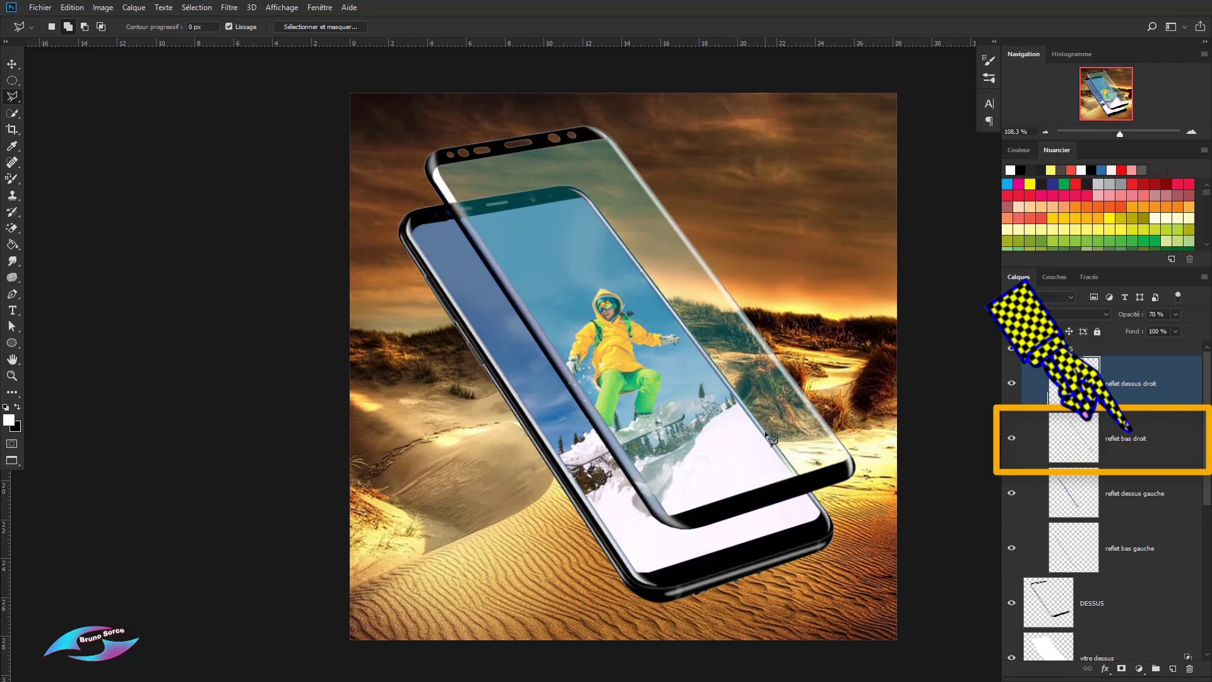
Step: Apply a Gaussian blur with a 1.0 px radius to the reflet bas droit layer
left_click(1158, 442)
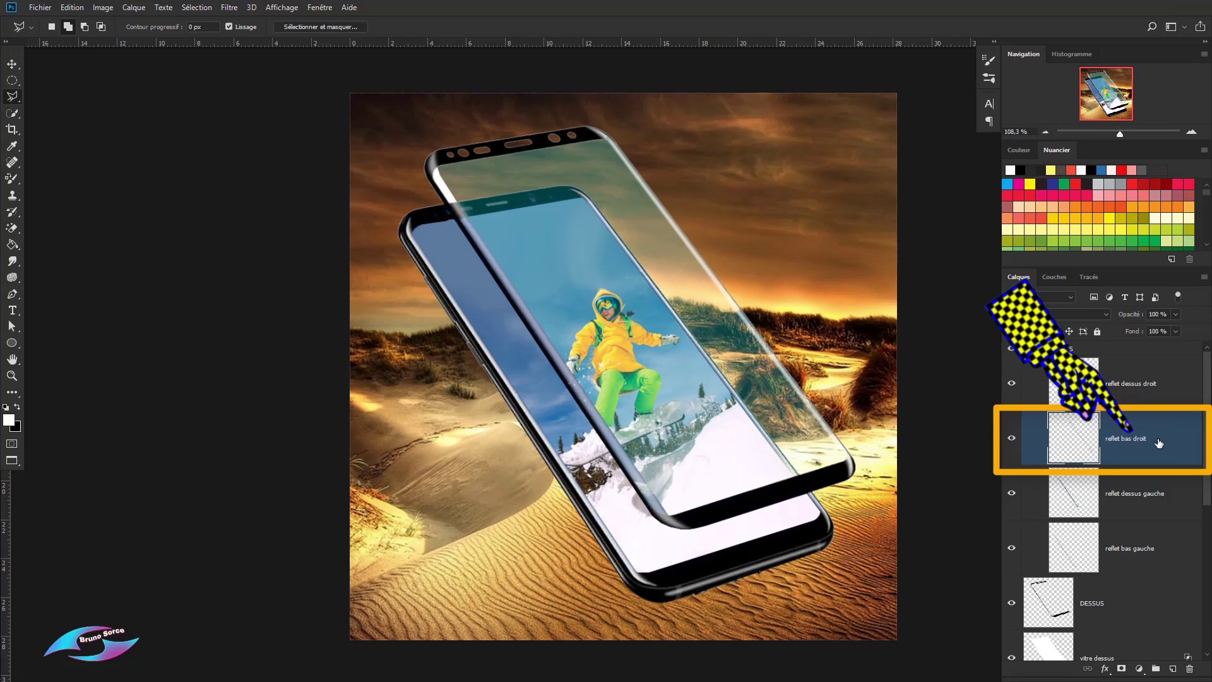
left_click(234, 9)
mouse_move(255, 221)
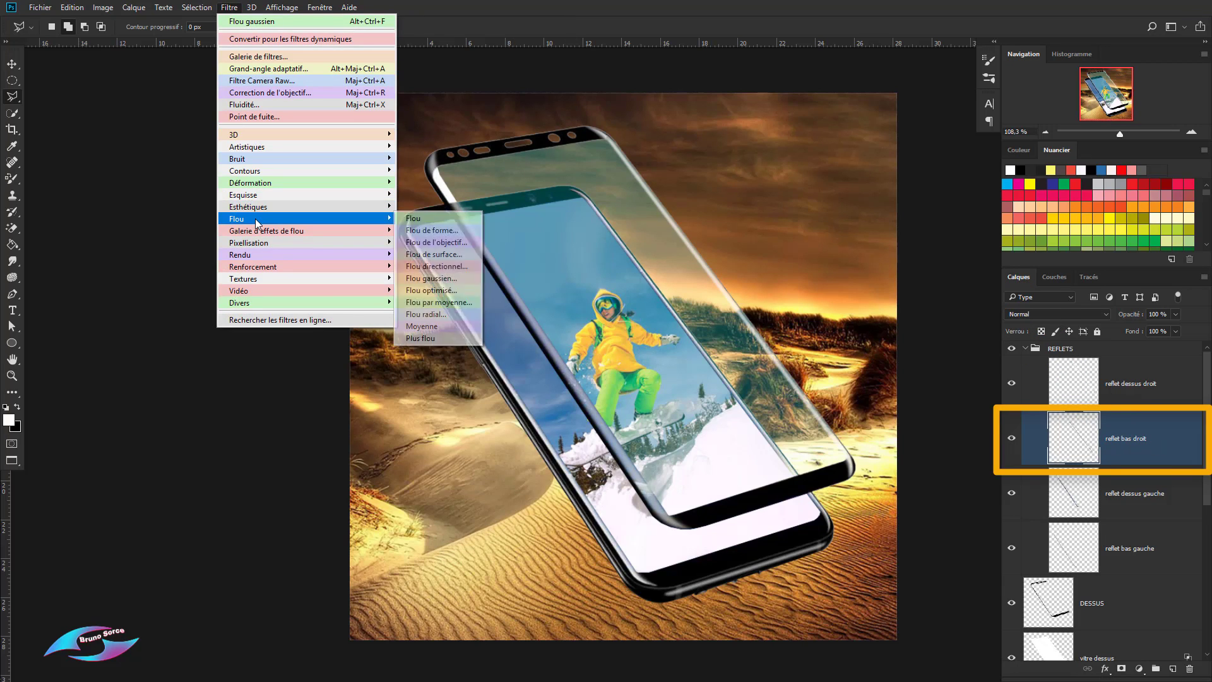
left_click(431, 279)
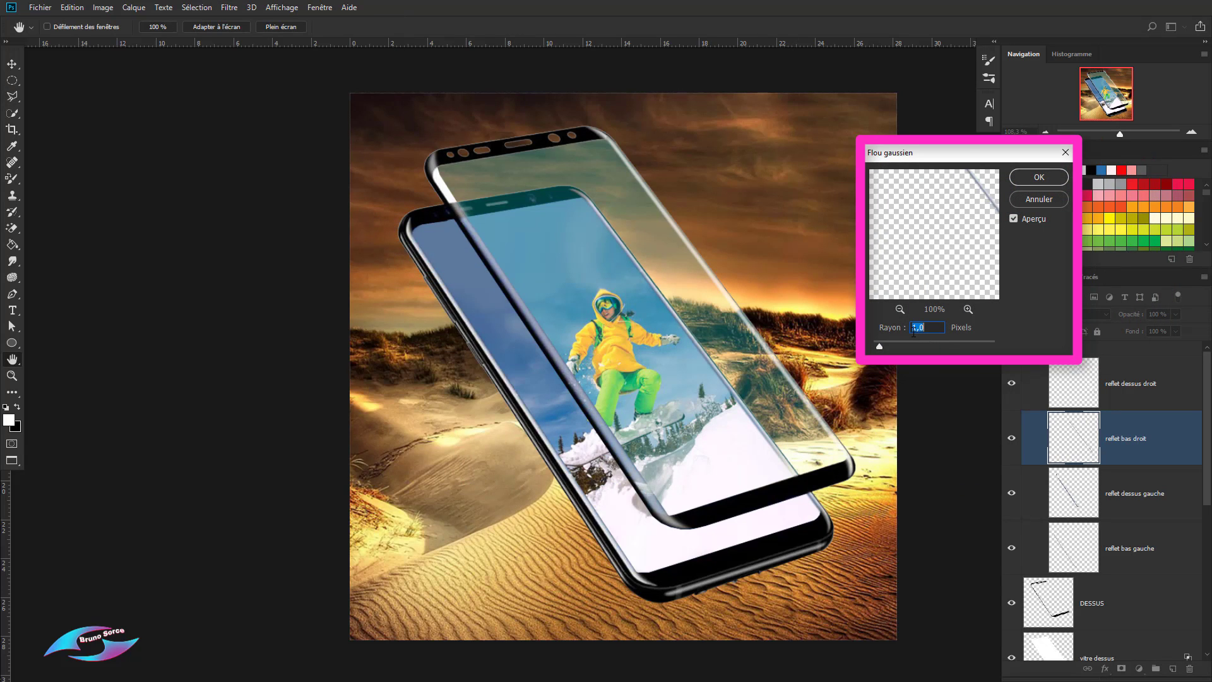
left_click(1039, 178)
key("l")
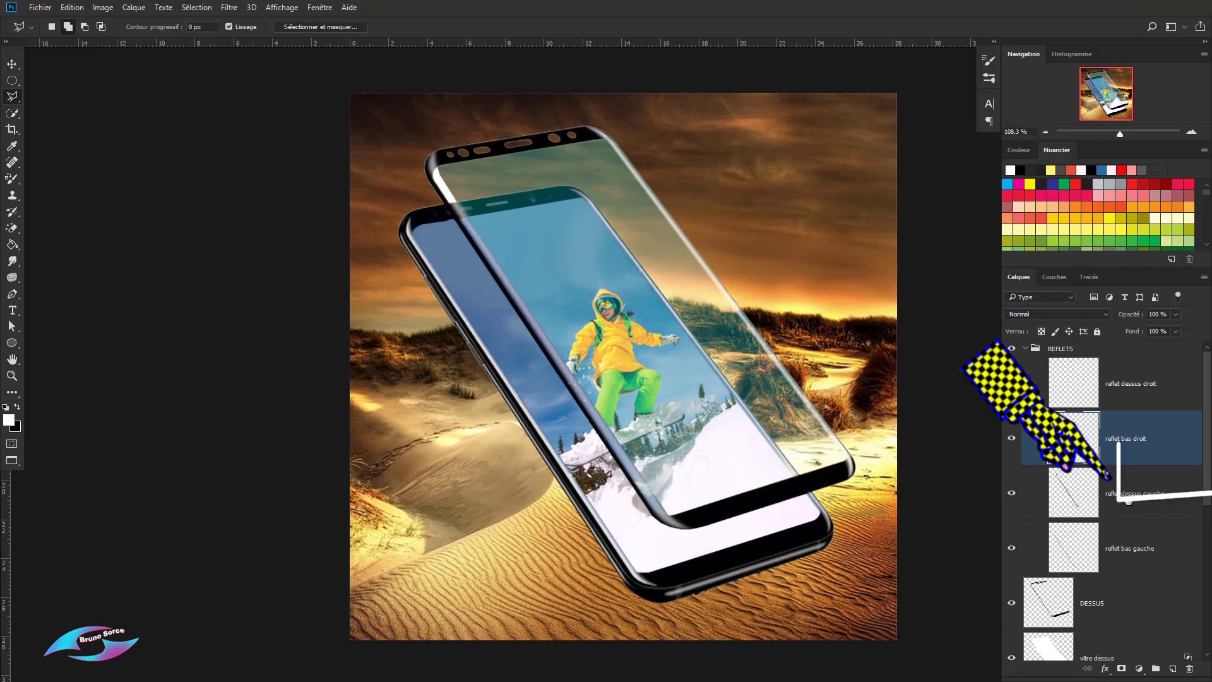
Step: Apply a Gaussian blur with a 1.0 px radius to the reflet dessus gauche layer
left_click(1134, 499)
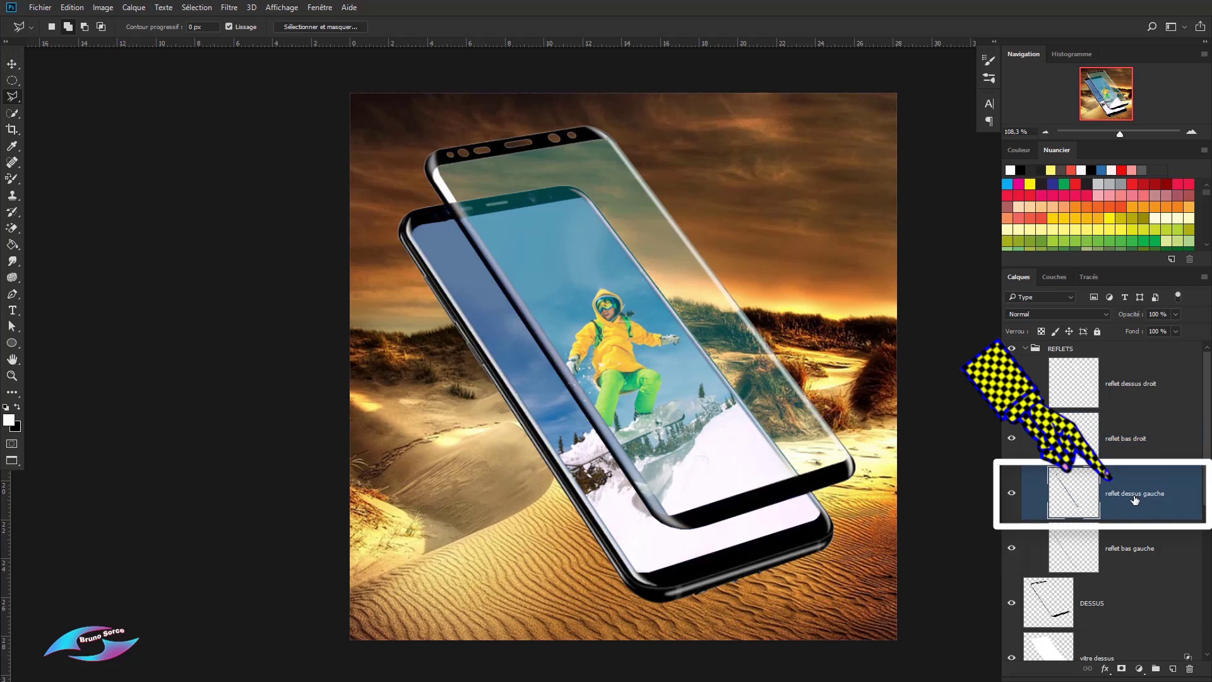
left_click(231, 8)
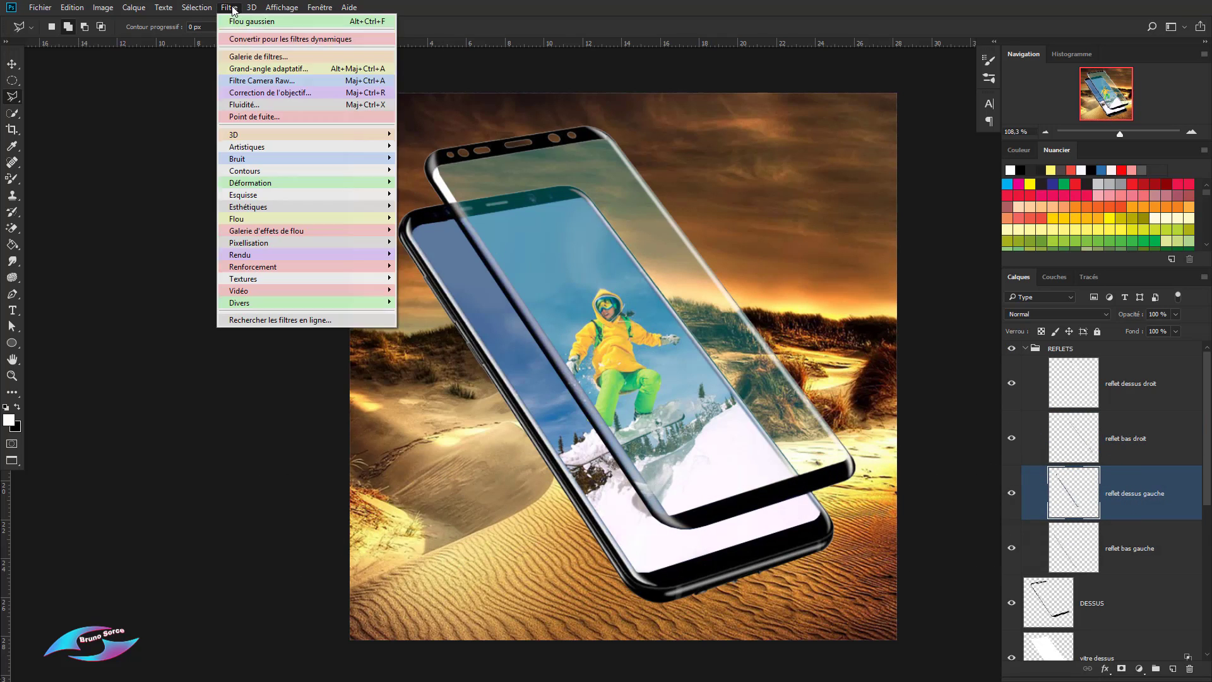
mouse_move(258, 222)
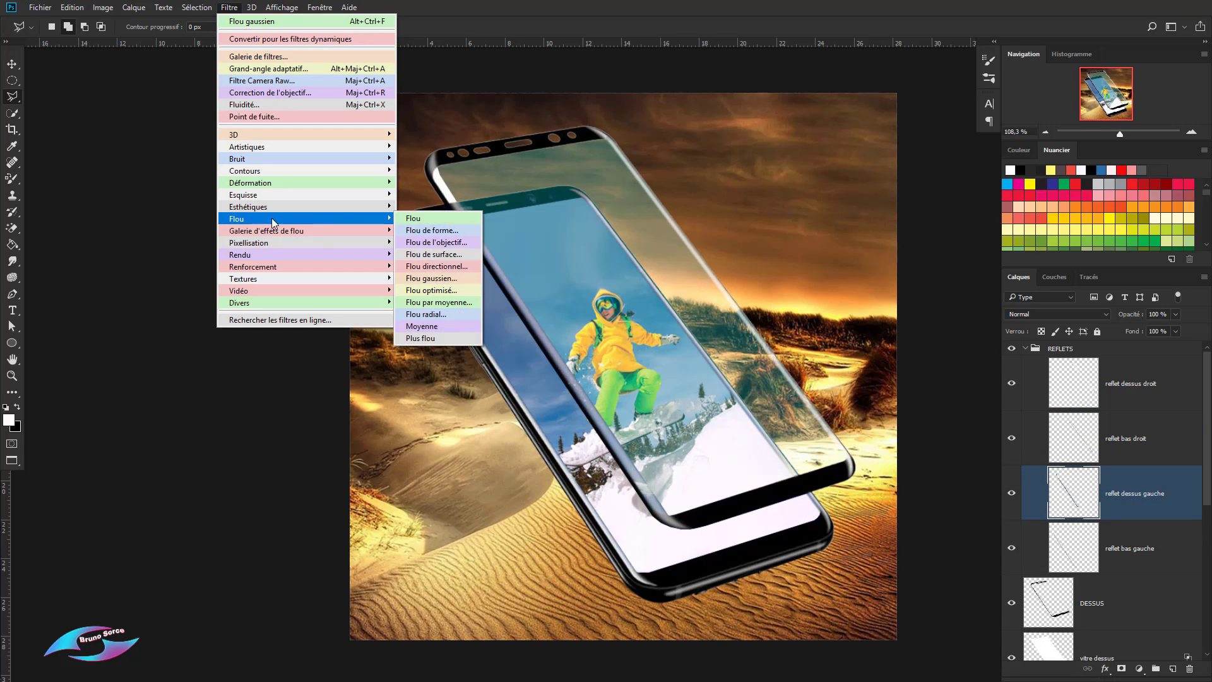
left_click(416, 278)
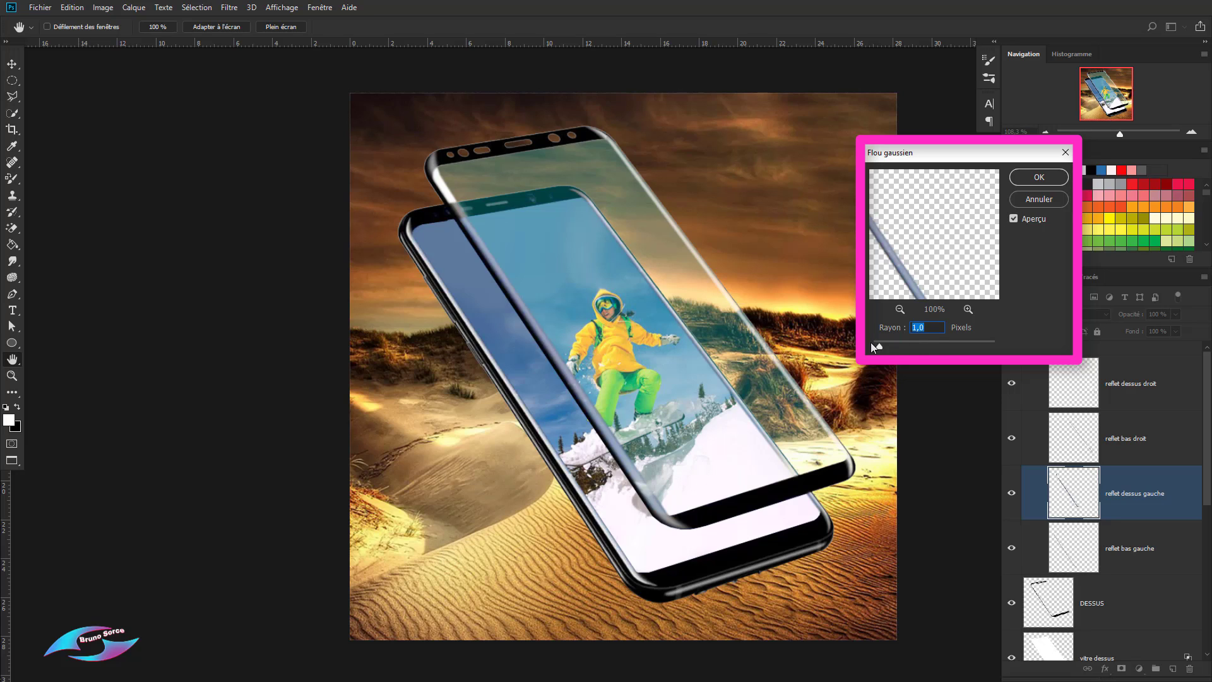
left_click(1035, 179)
key("l")
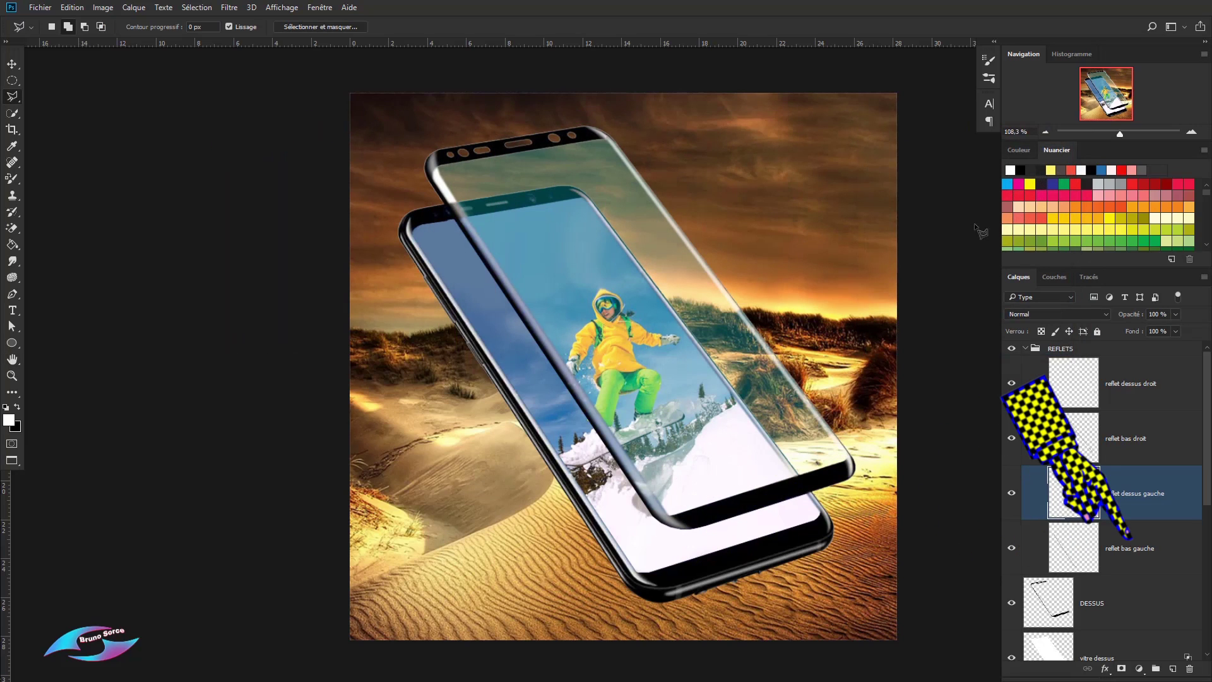
Step: Apply a Gaussian blur with a 1.0 px radius to the reflet bas gauche layer
left_click(1140, 556)
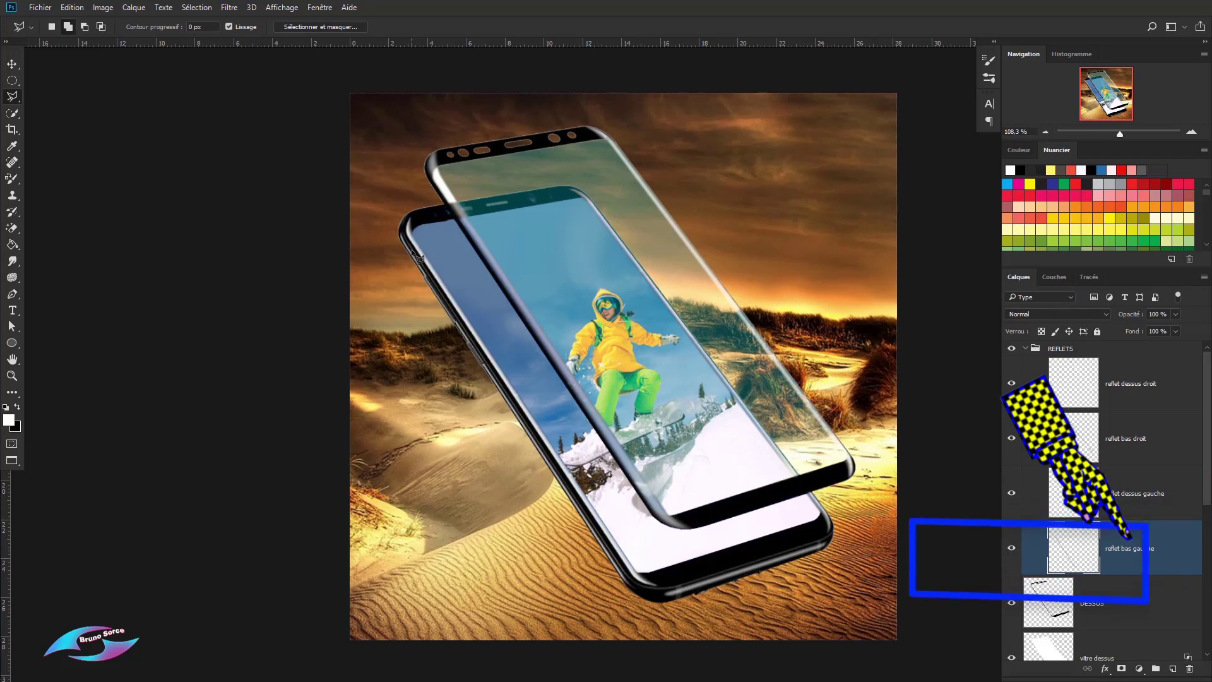
left_click(231, 8)
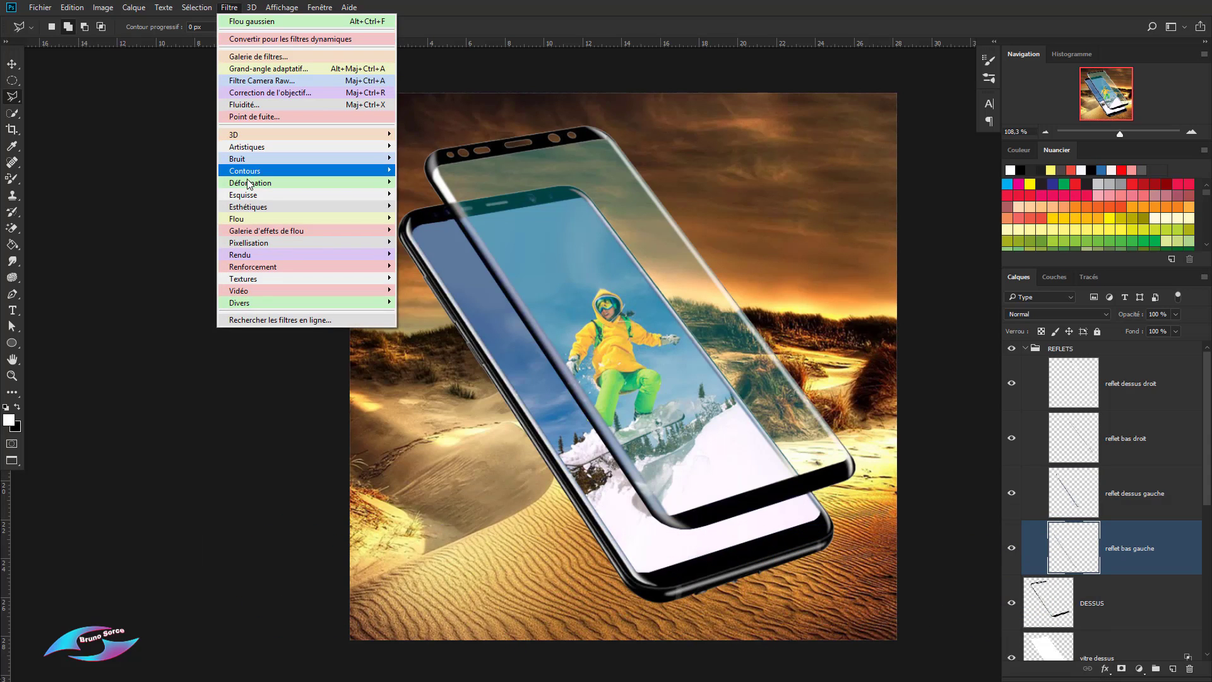
mouse_move(245, 218)
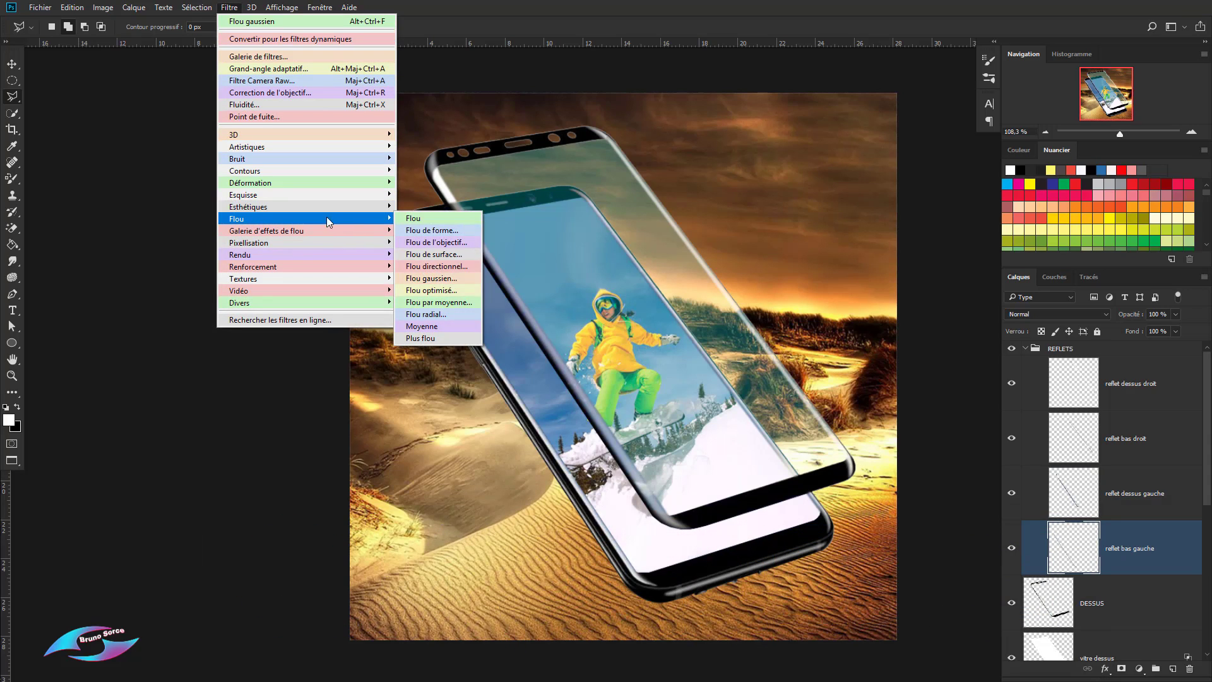
left_click(427, 279)
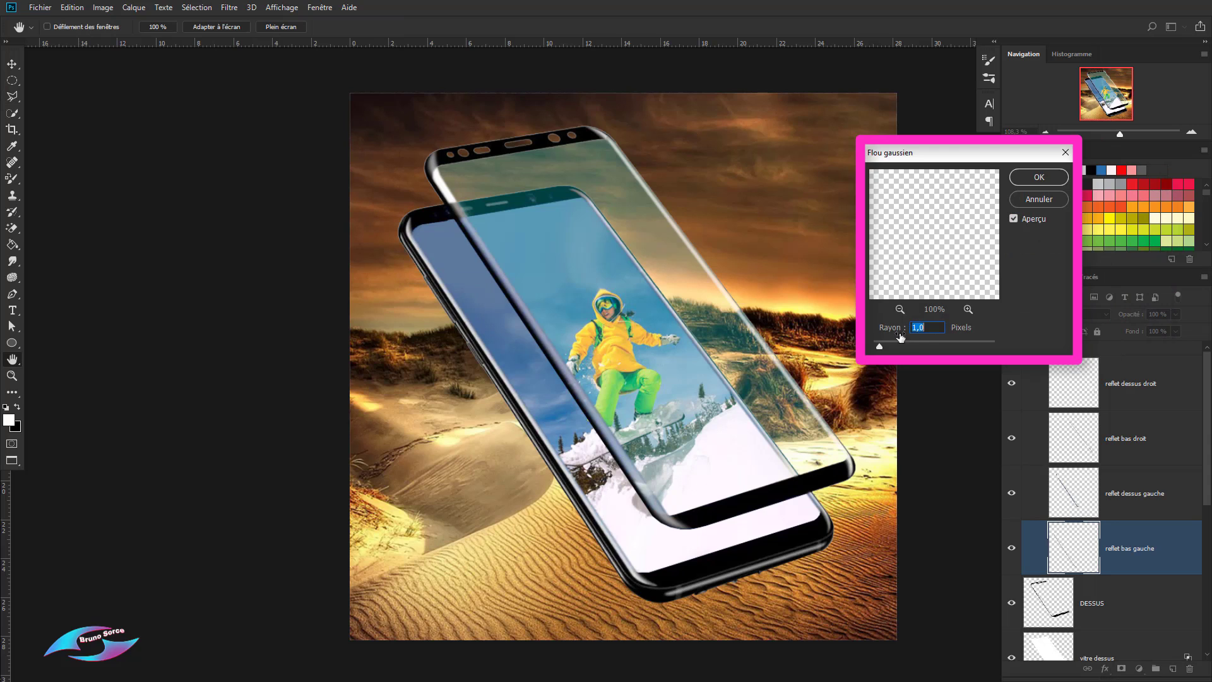
left_click(1037, 177)
Step: Lasso the upper end of the reflet dessus gauche reflection, below the protector's black top band, and copy it to a new layer
key("l")
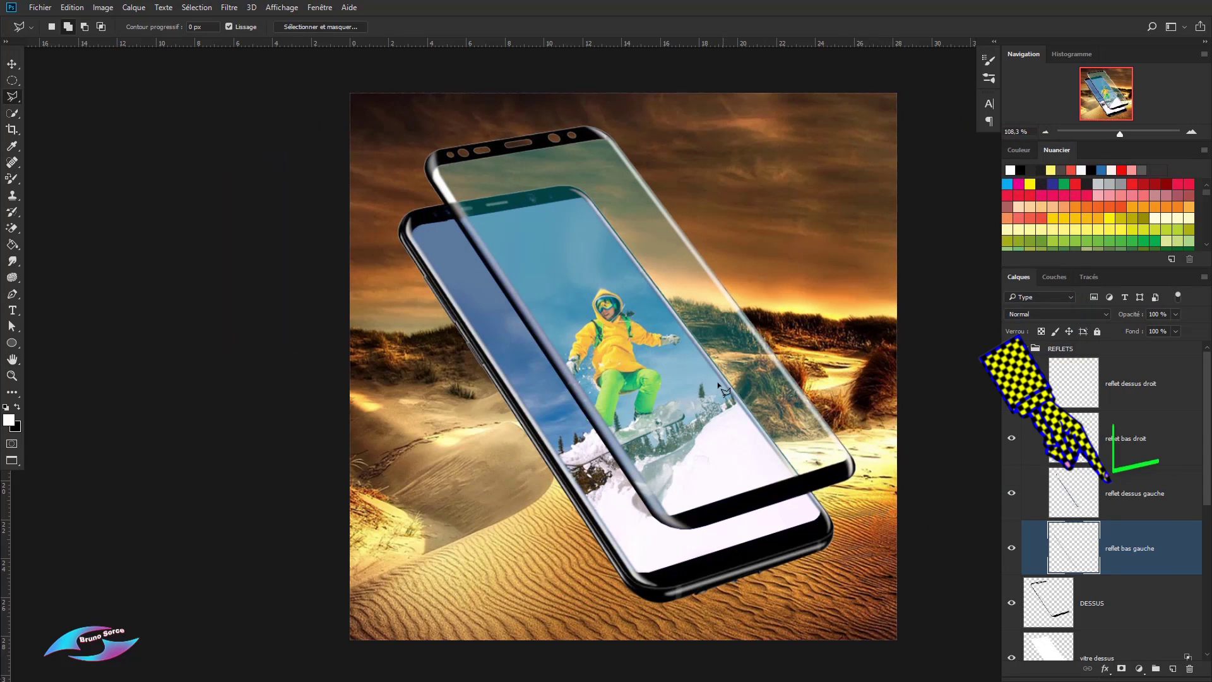
left_click(1135, 493)
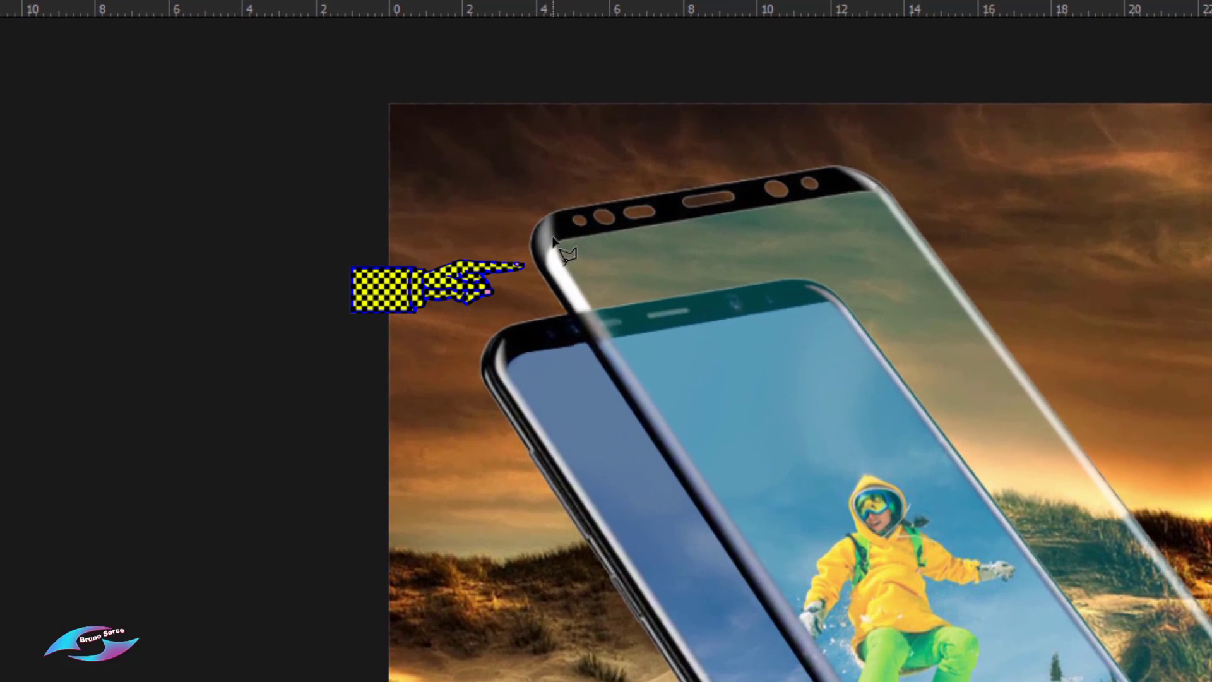
left_click(552, 239)
double_click(599, 239)
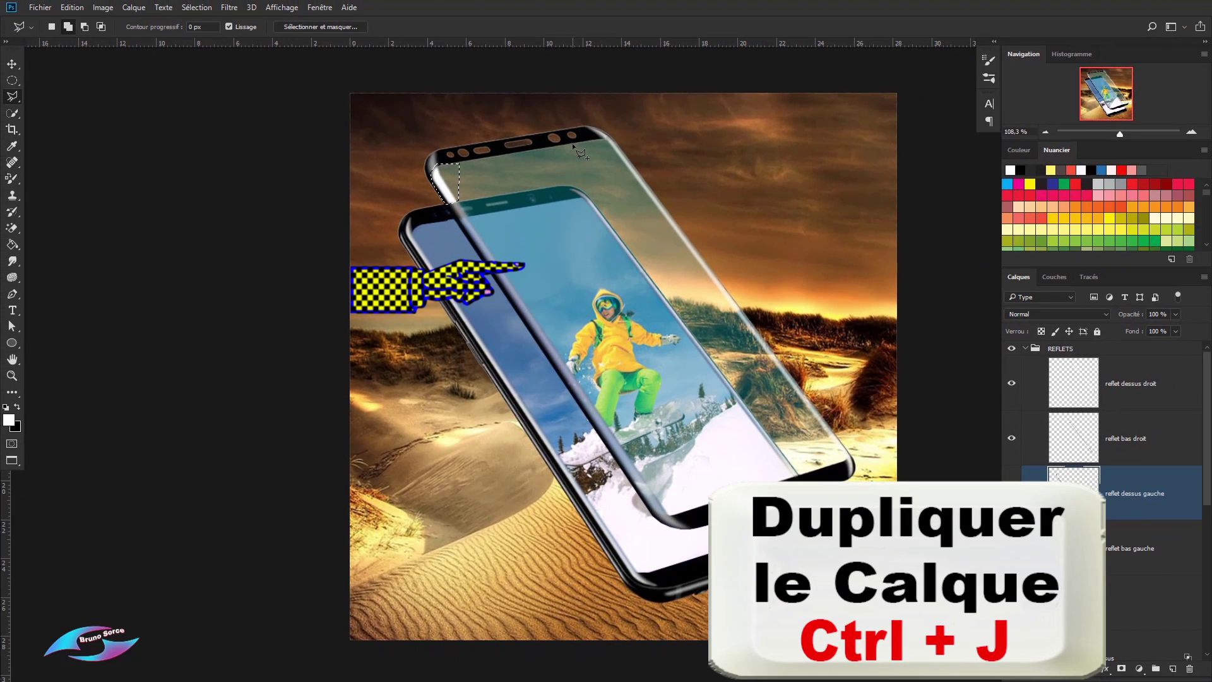
key("ctrl+j")
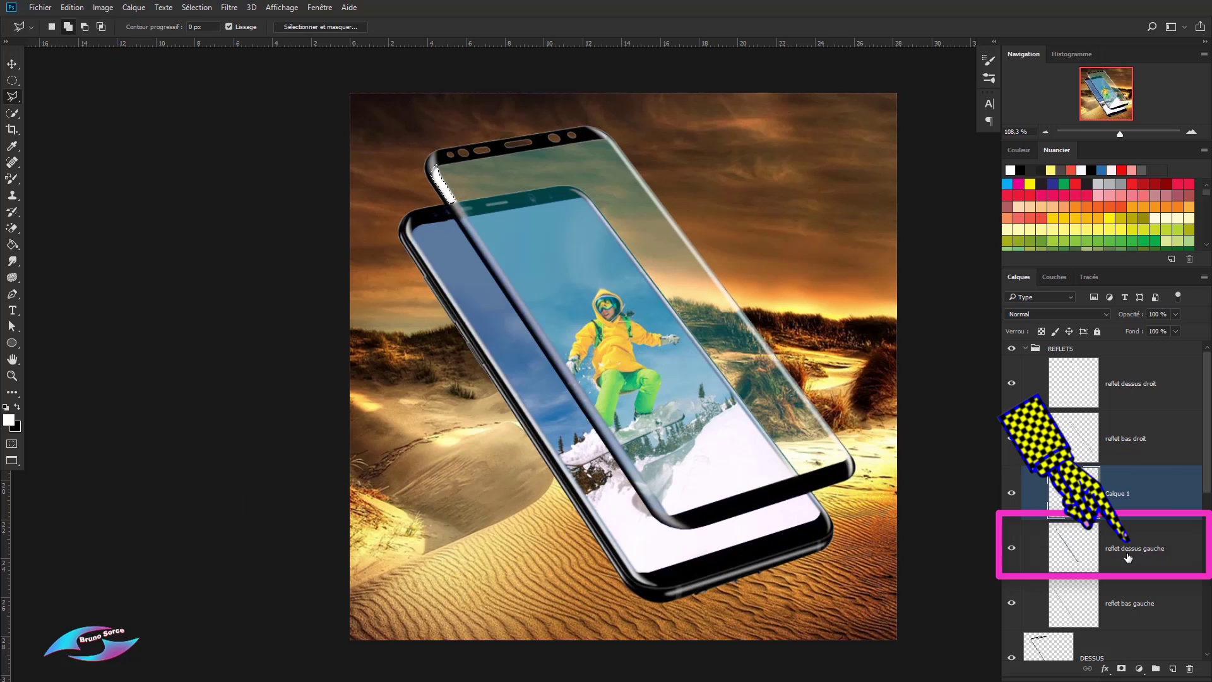
Step: Delete the selected part from the reflet dessus gauche layer, deselect, and set the opacity of its copy, Calque 1, to 50%
left_click(1128, 557)
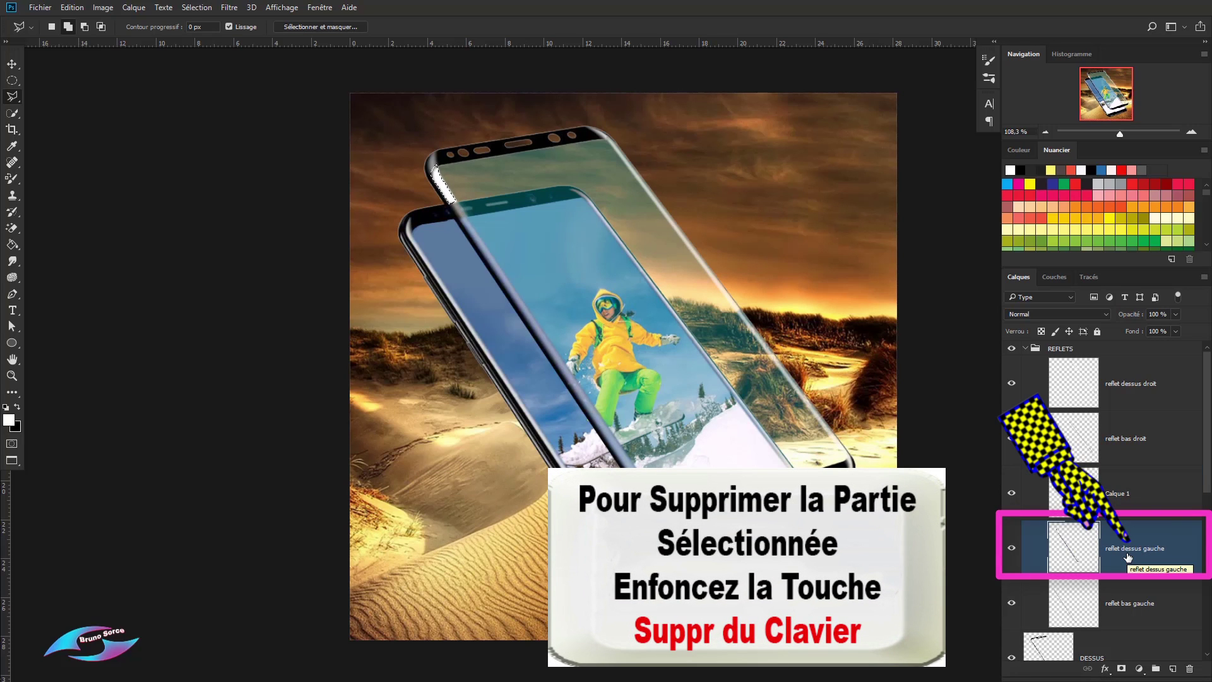
key("Delete")
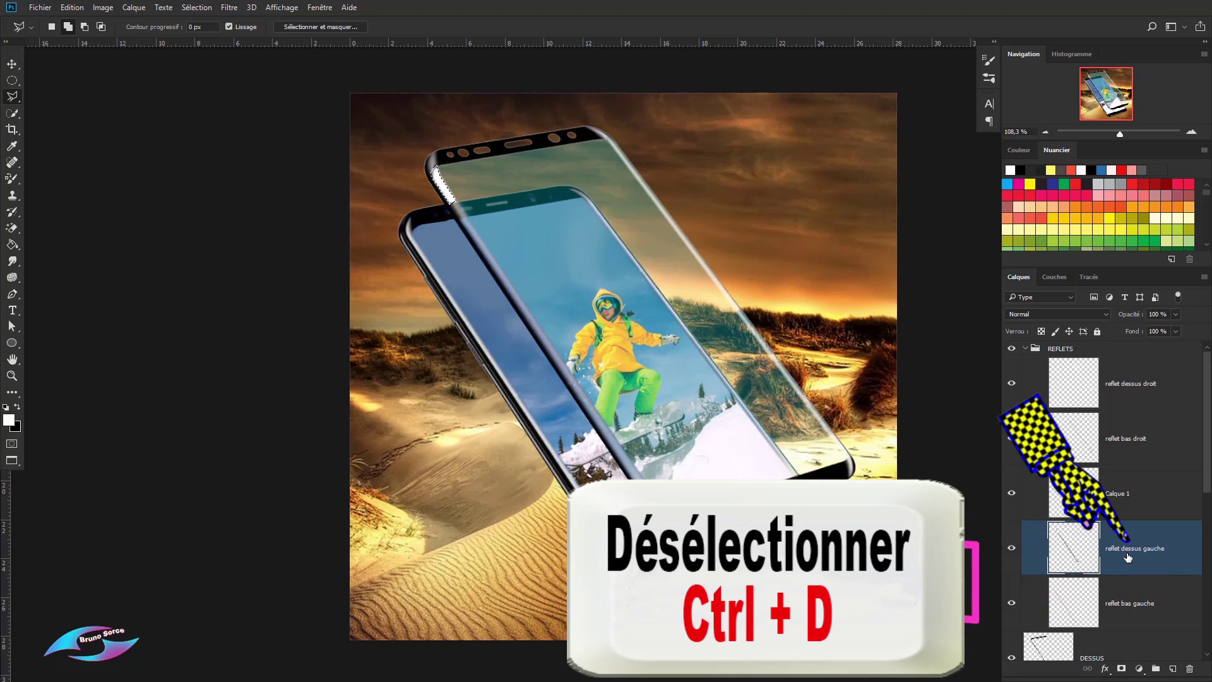
key("ctrl+d")
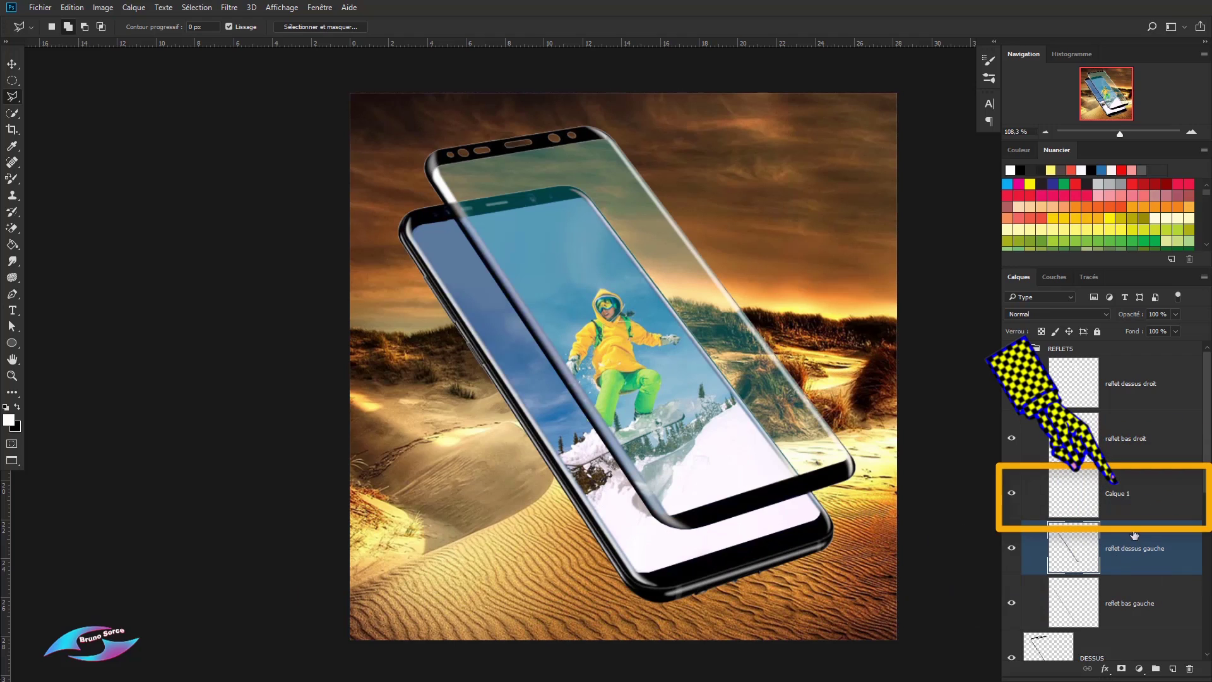
left_click(1138, 500)
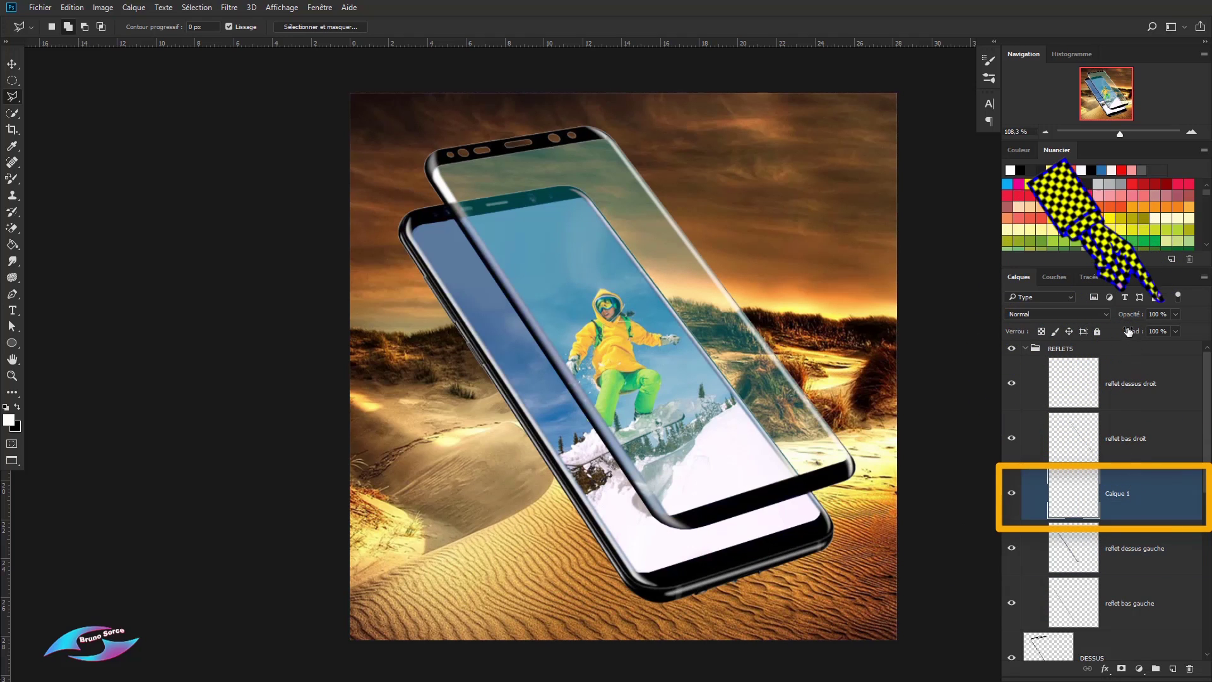
left_click_drag(1130, 319, 1099, 317)
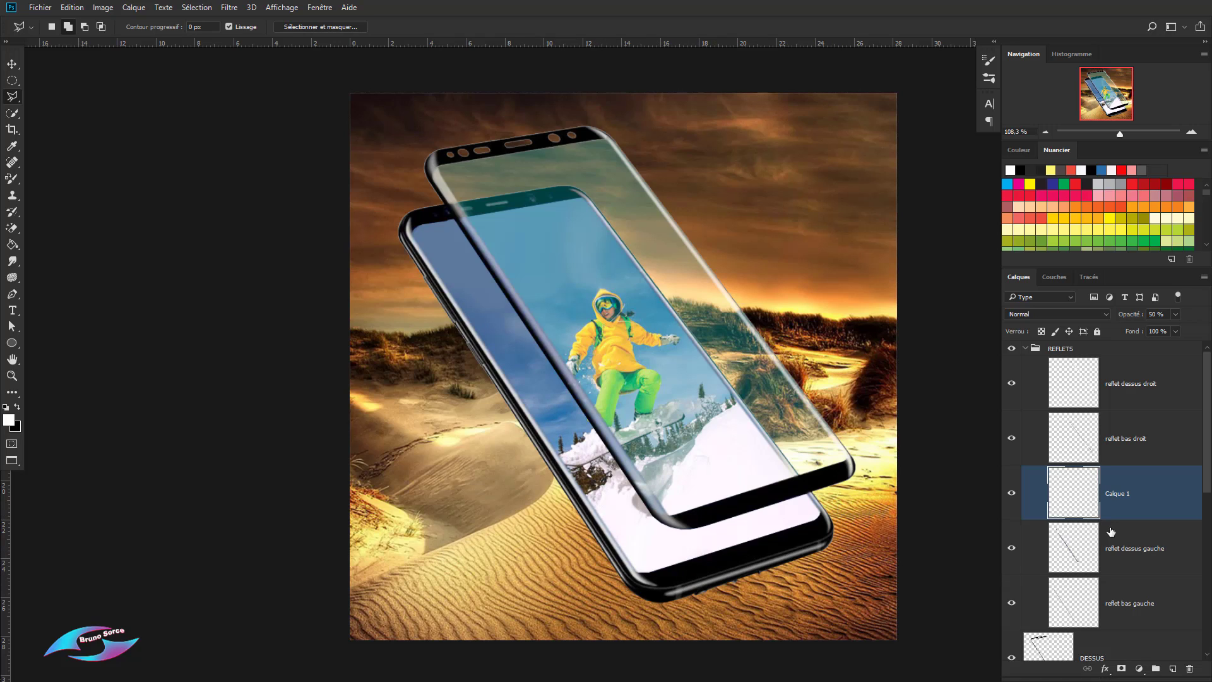
Step: Load the GABARIT layer's outline as a selection, invert it, and delete everything outside the phone screen from the 60344207 layer
left_click_drag(1208, 483, 1204, 636)
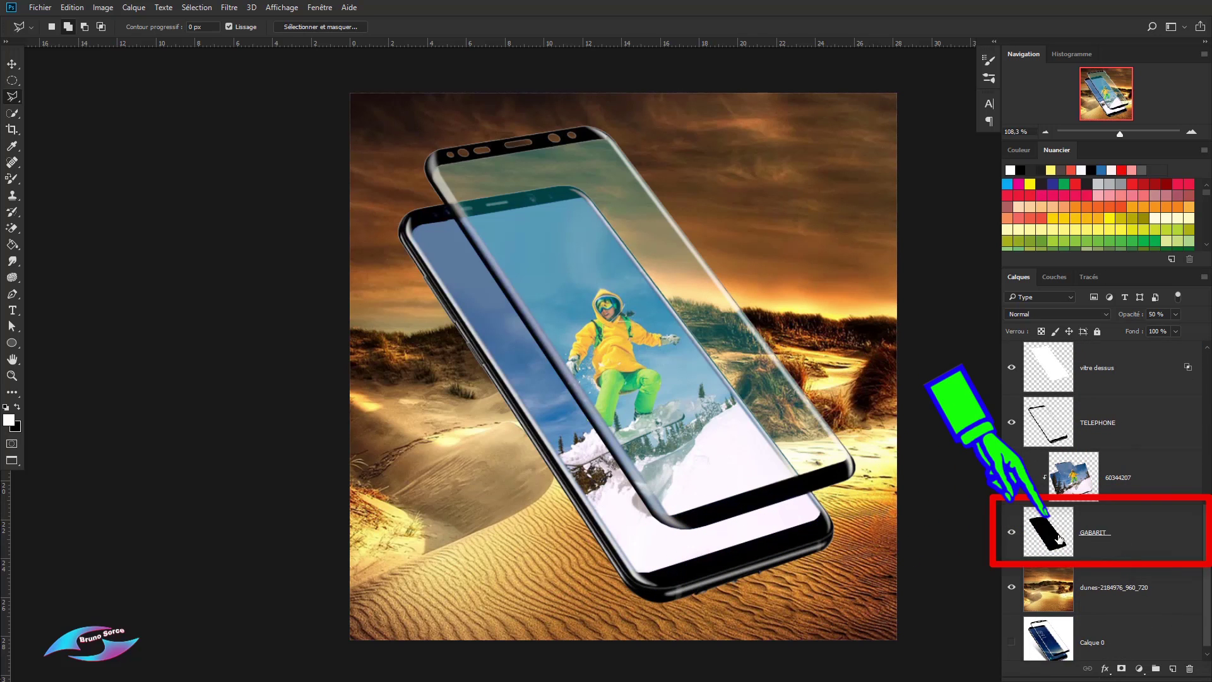
left_click(1115, 541)
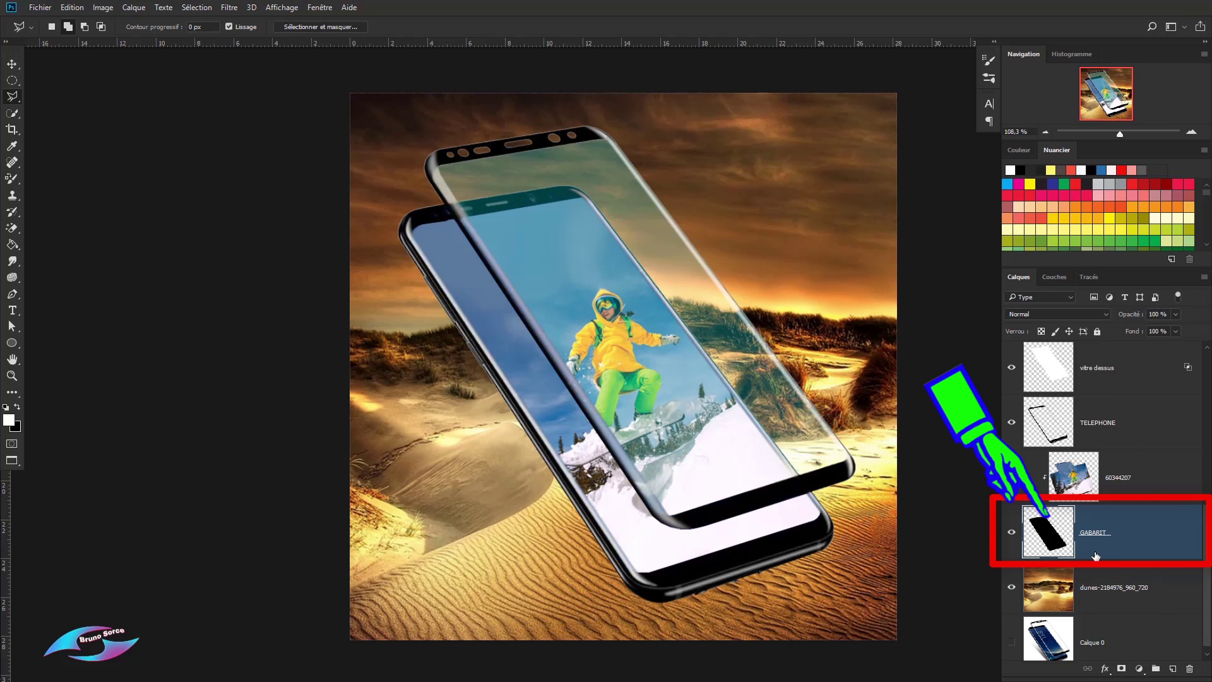
left_click(1050, 540, "ctrl")
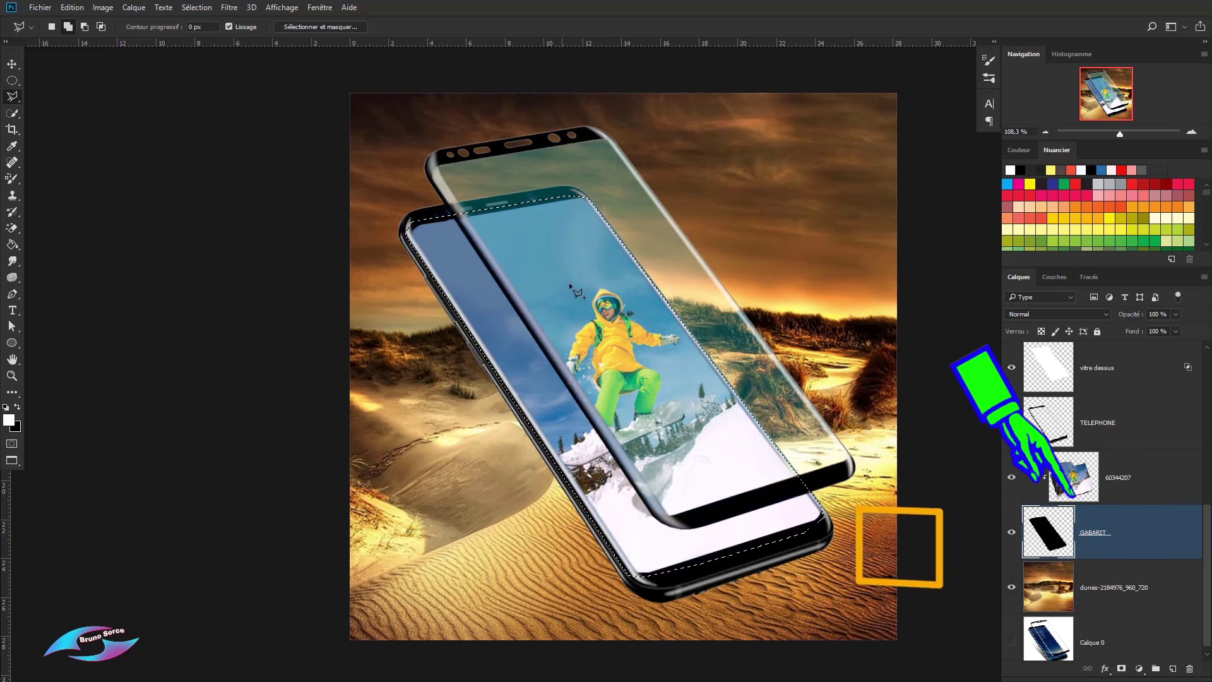
left_click(1113, 488)
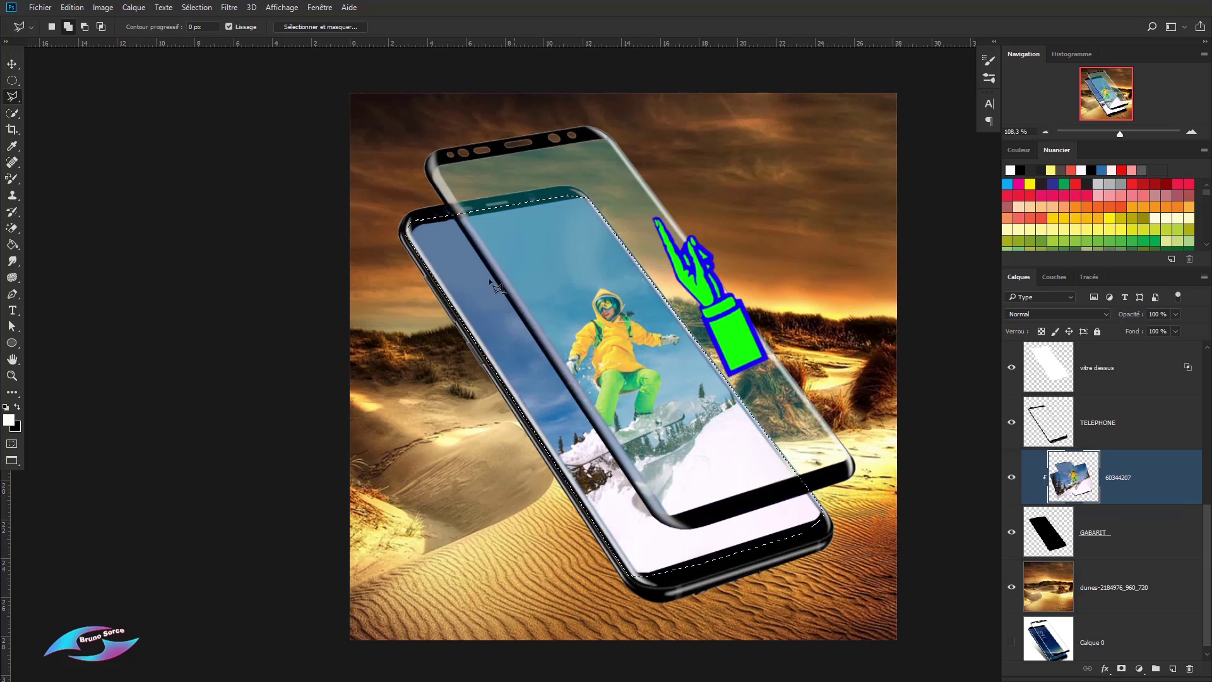
left_click(197, 8)
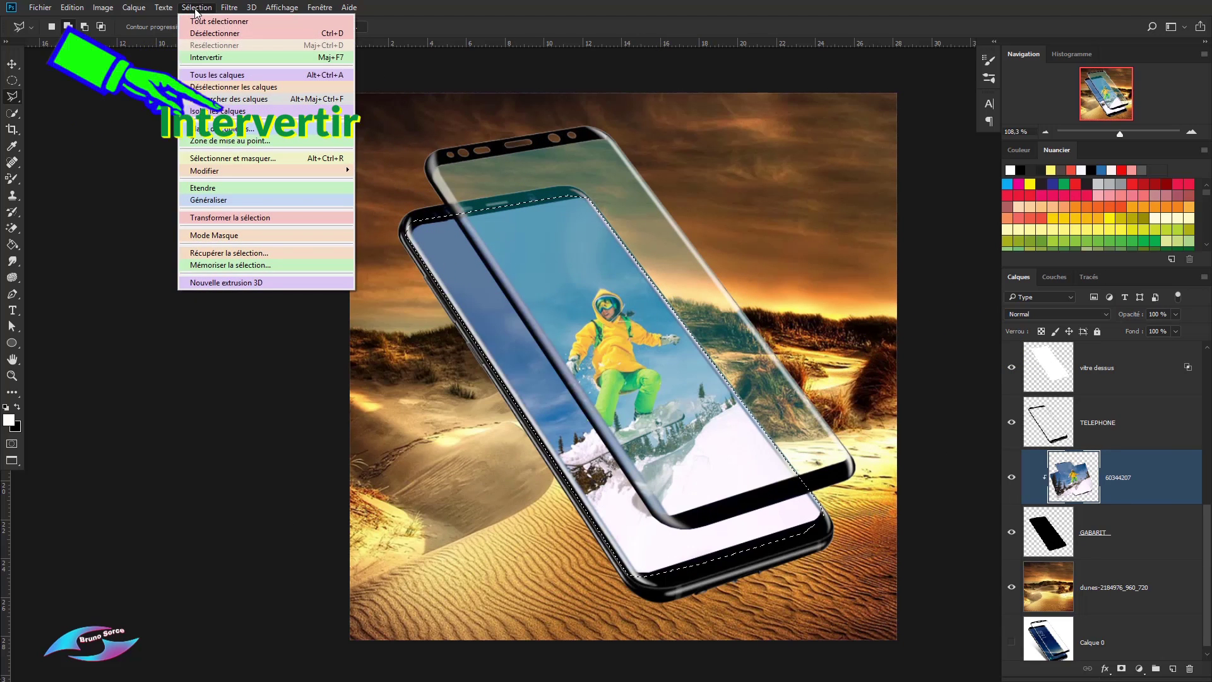
left_click(201, 58)
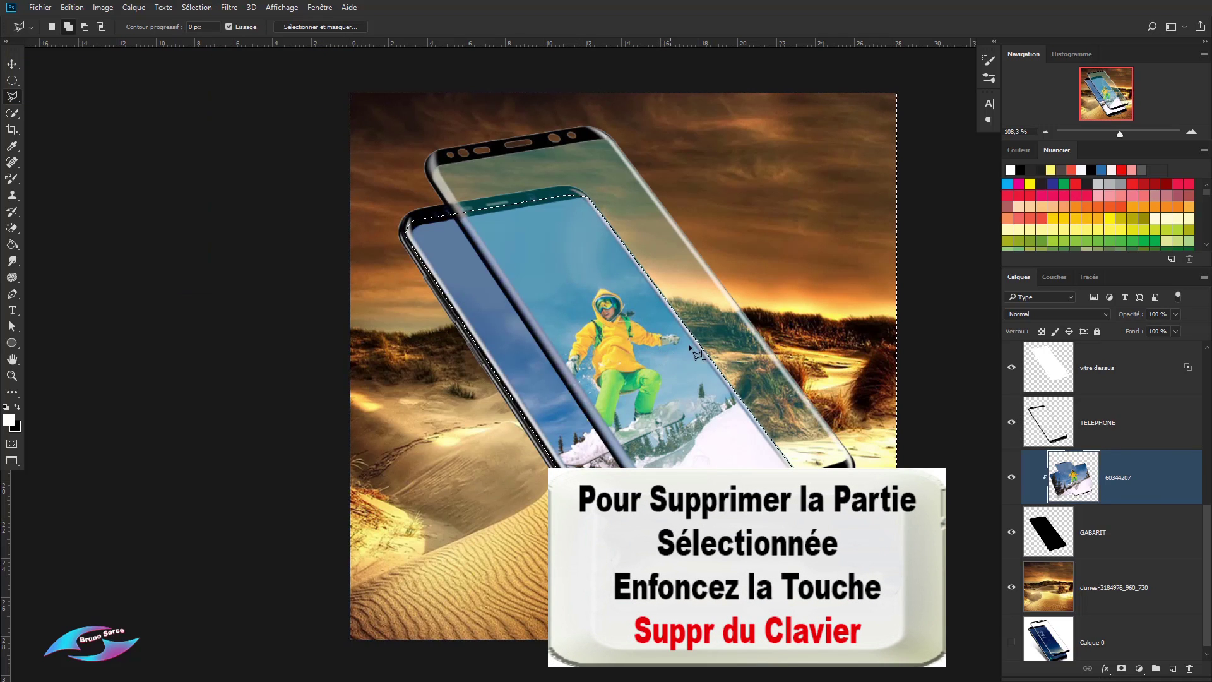
key("Delete")
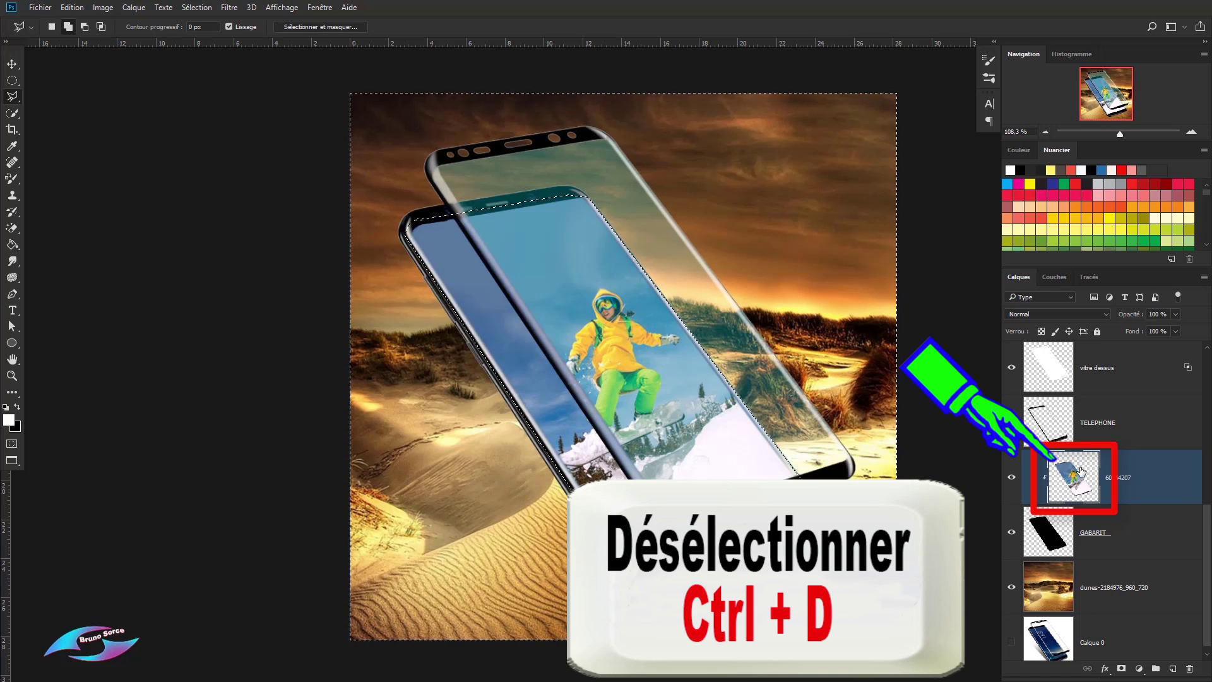
key("ctrl+d")
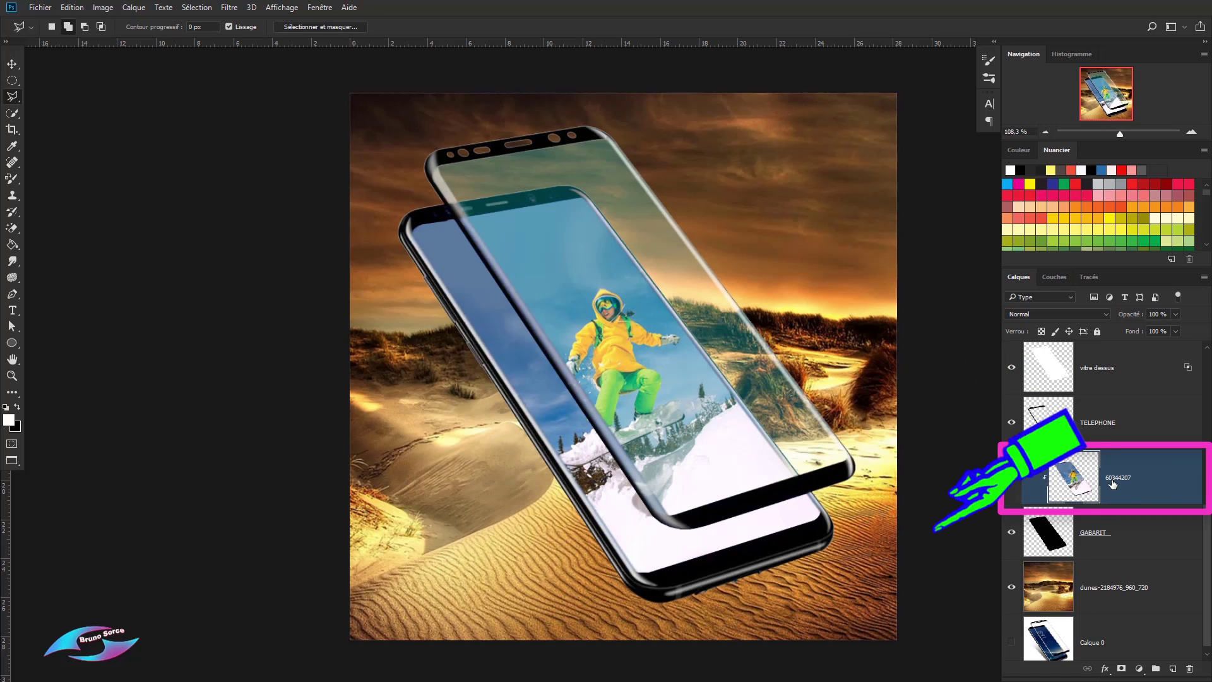
Step: Add an inner shadow to the 60344207 layer: Normal, black, 86% opacity, angle -131°, distance 21 px, choke 0%, size 46 px
left_click(1105, 668)
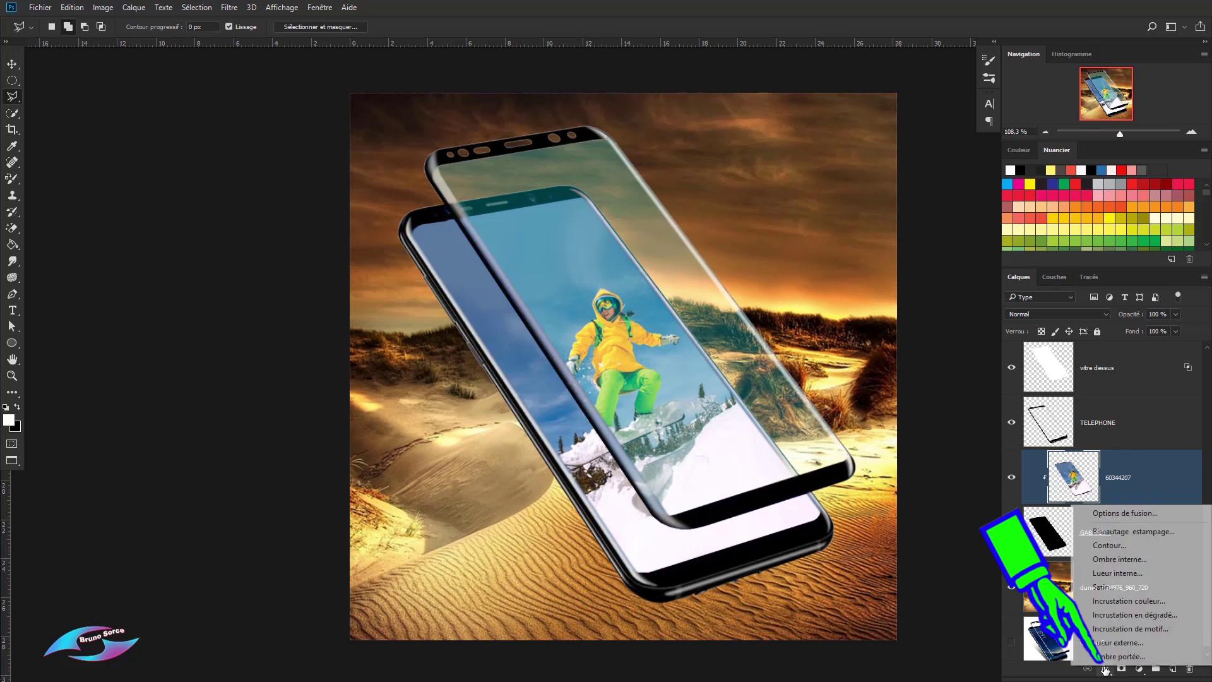
left_click(1106, 564)
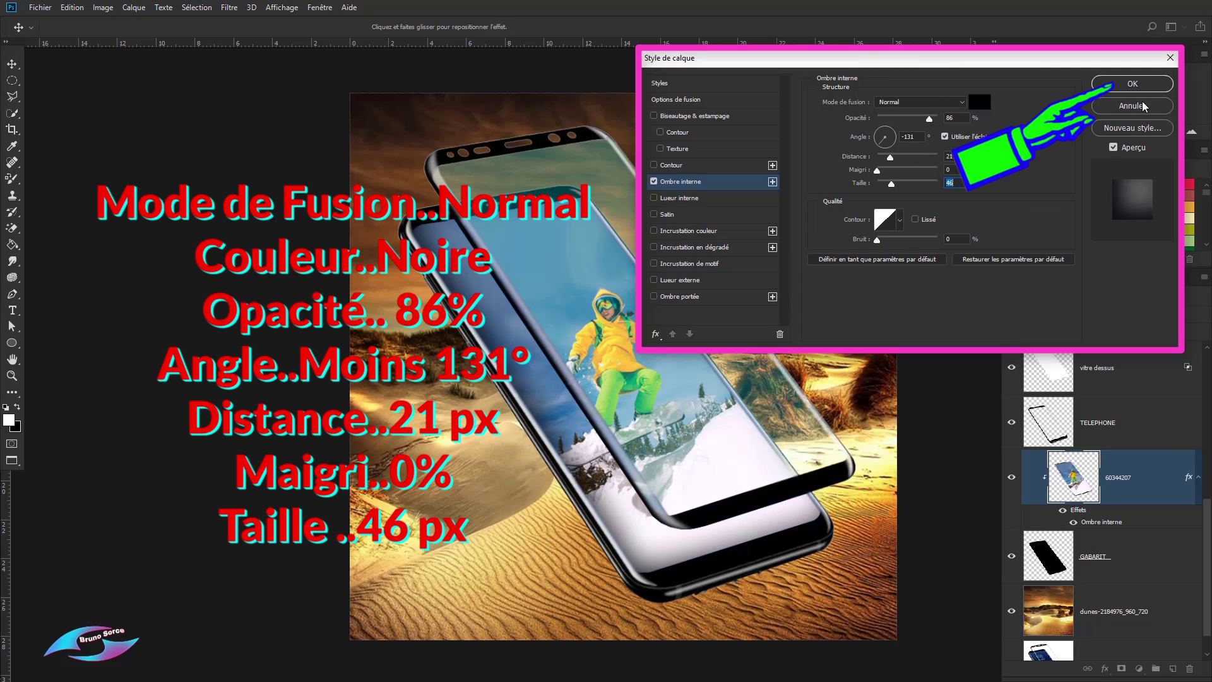
left_click(1140, 85)
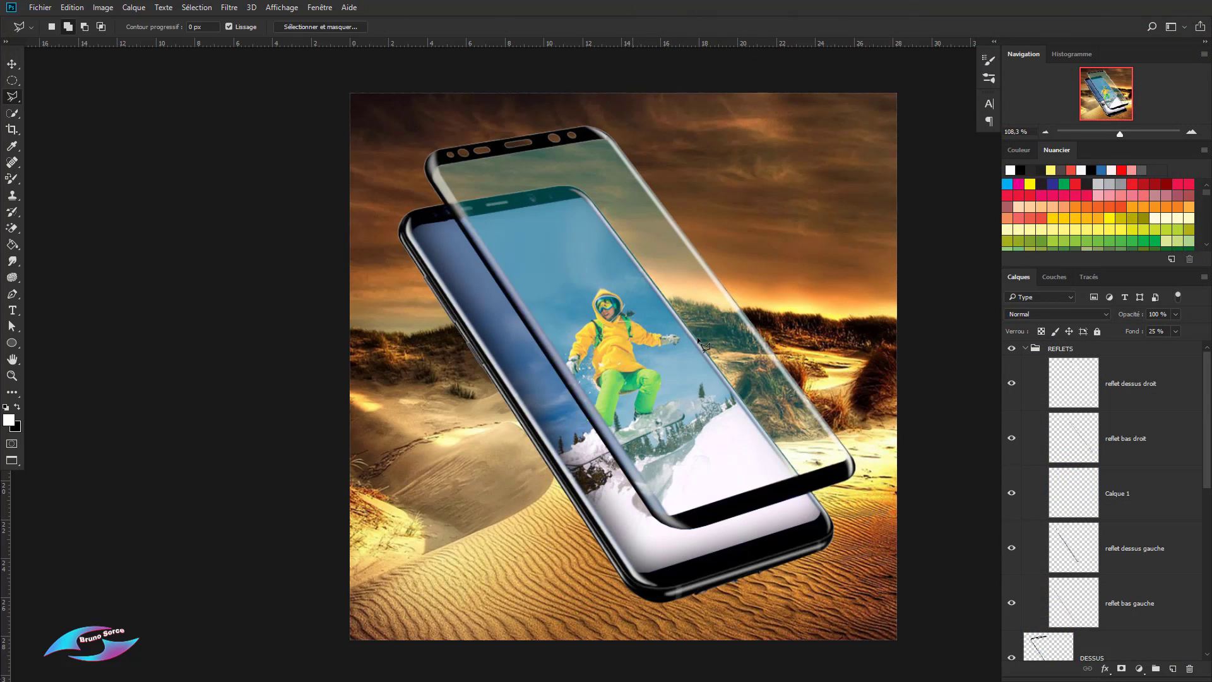
Step: Stamp the visible layers into a new layer above REFLETS, leave only Calque 0 visible beneath, and toggle the merged layer to compare before and after
left_click(1100, 354)
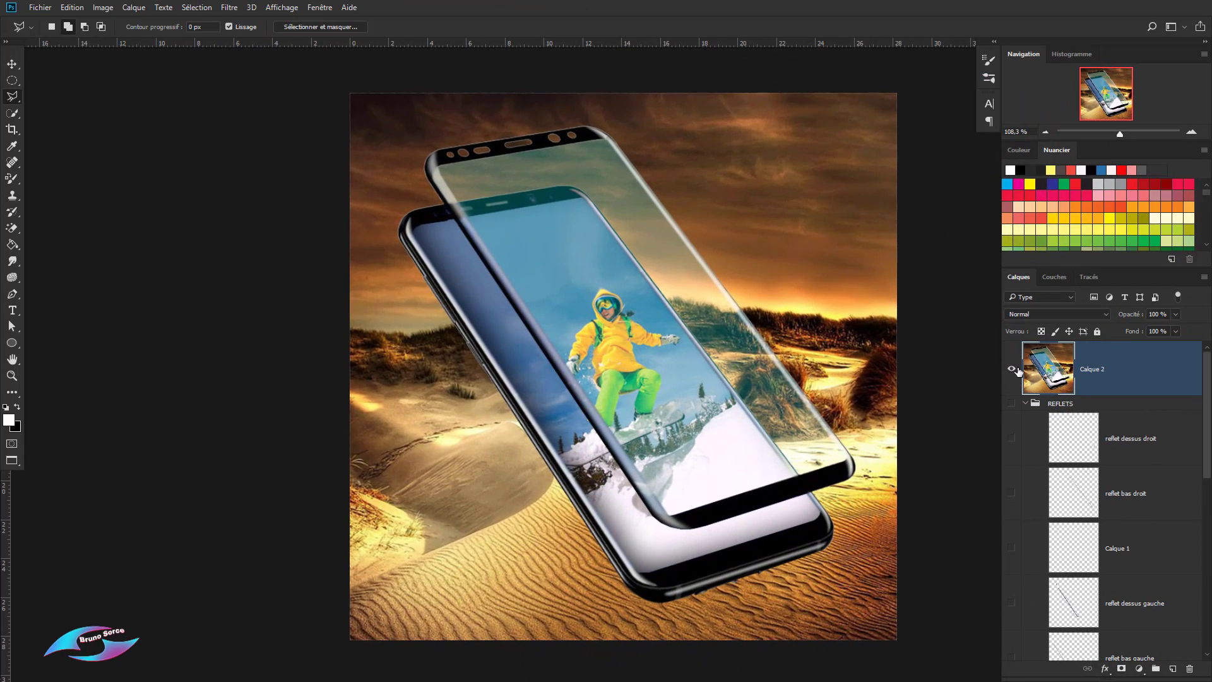
left_click(1013, 373)
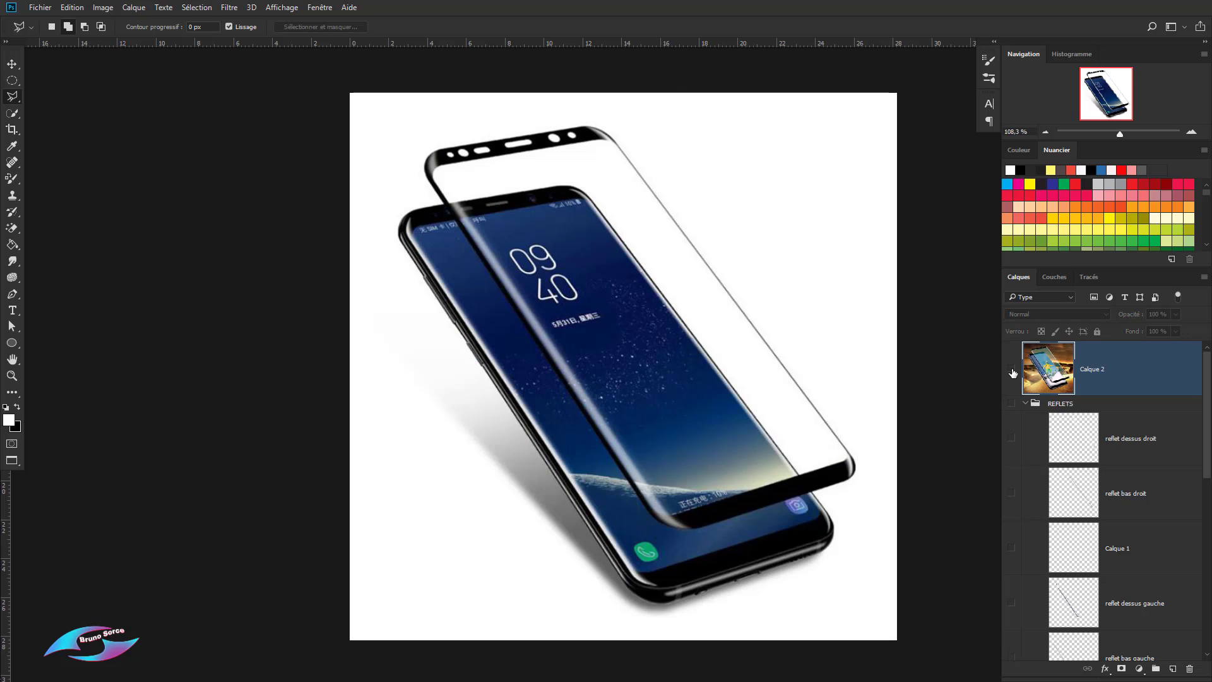
left_click(1012, 370)
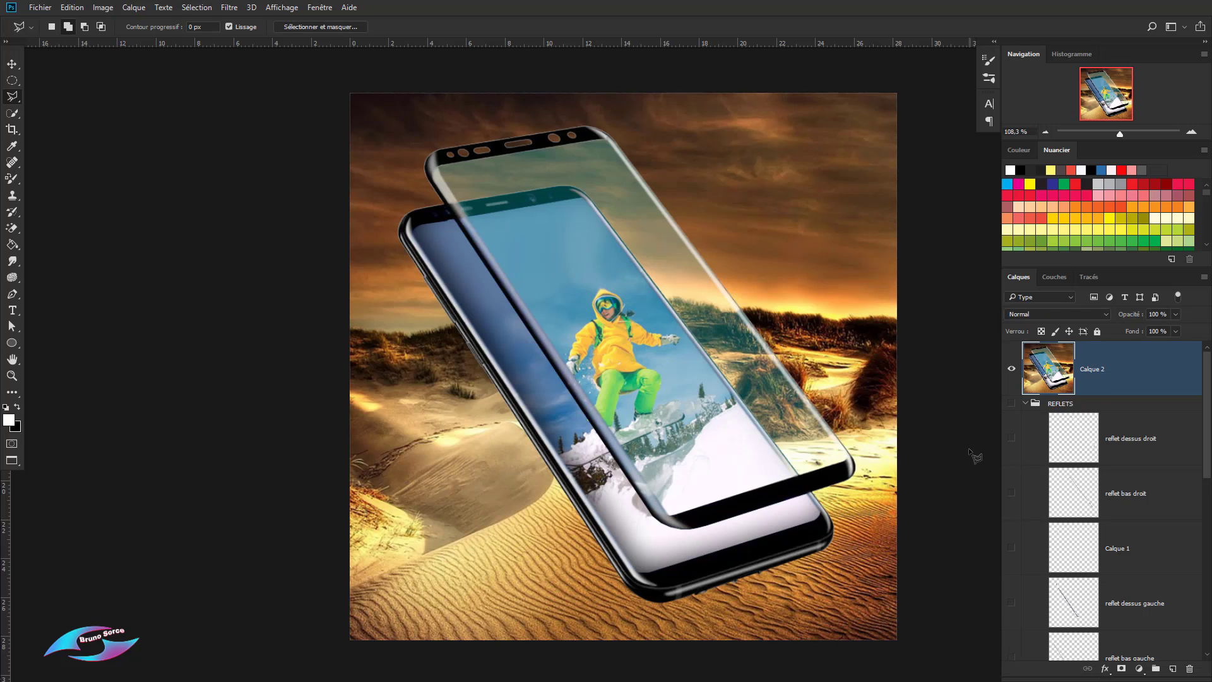